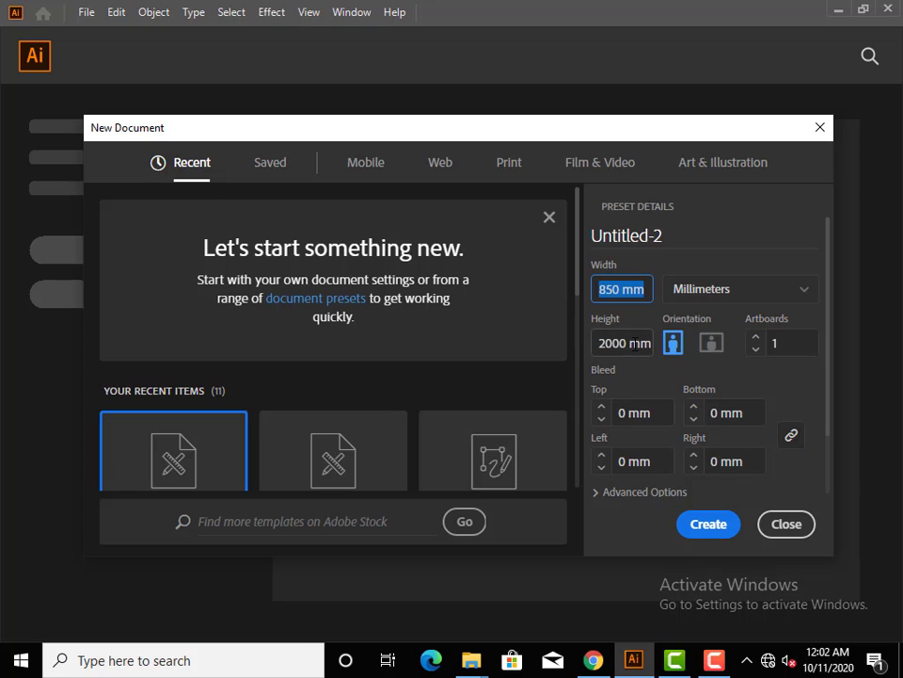
# Step: Create a new document 850 mm wide and 2000 mm high, with the units set to millimeters
pyautogui.click(628, 345)
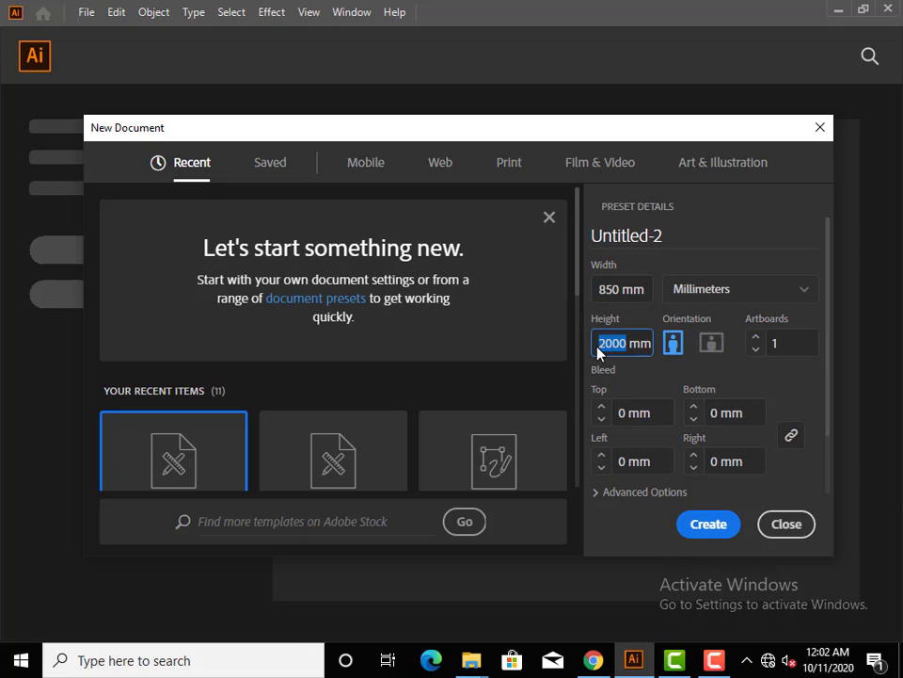
pyautogui.click(795, 292)
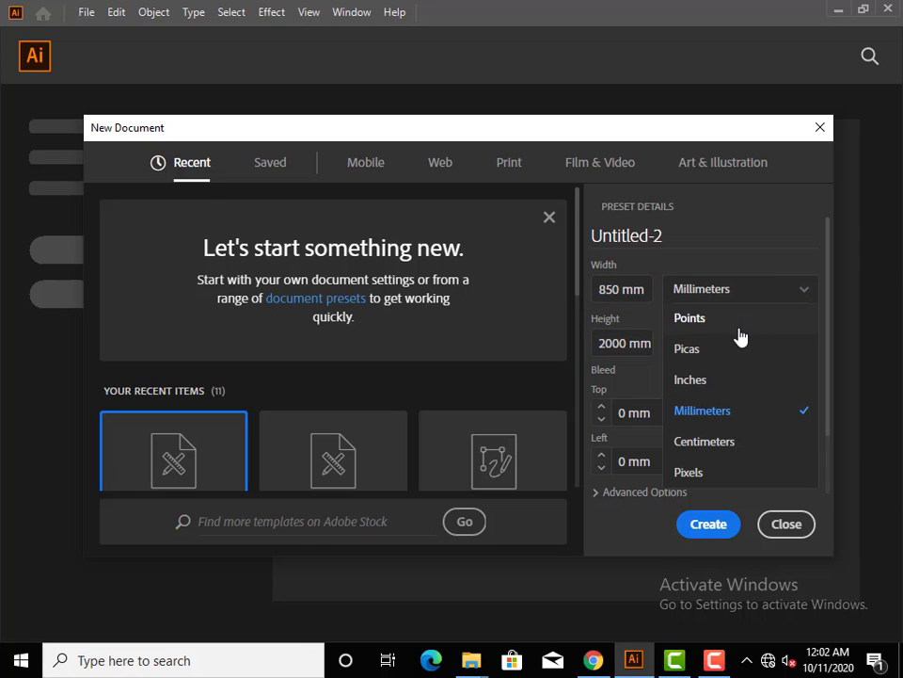
pyautogui.click(715, 414)
pyautogui.click(709, 533)
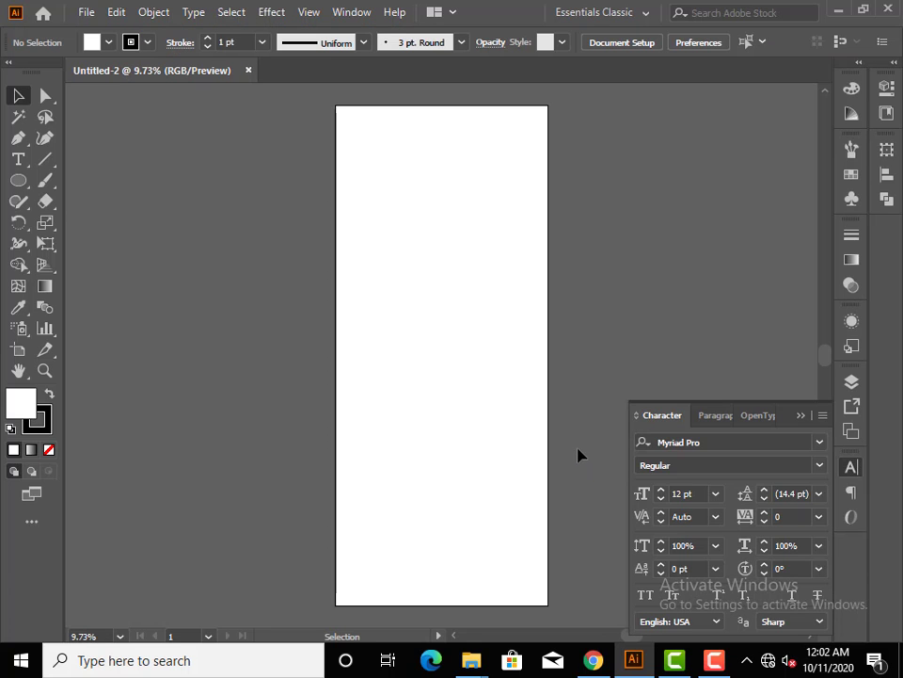
# Step: Switch to full screen mode with the menu bar and collapse the character settings
pyautogui.press('f')
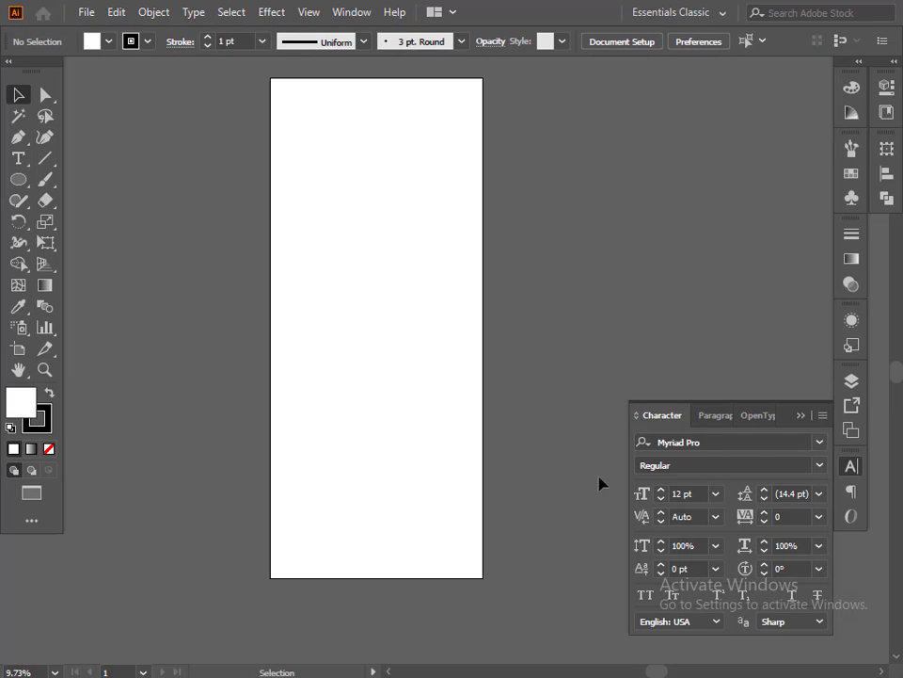
pyautogui.click(801, 420)
pyautogui.press('space')
pyautogui.moveTo(434, 256); pyautogui.dragTo(466, 295)
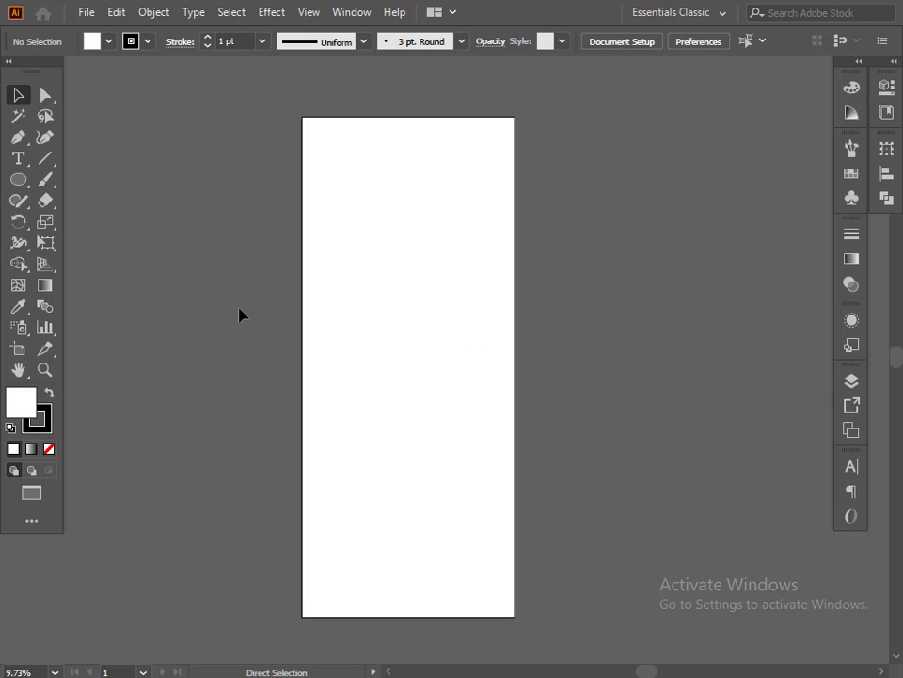
# Step: Paste the column of colour swatch circles and place it on the empty canvas left of the artboard
pyautogui.hotkey('ctrl', 'v')
pyautogui.moveTo(446, 353); pyautogui.dragTo(235, 254)
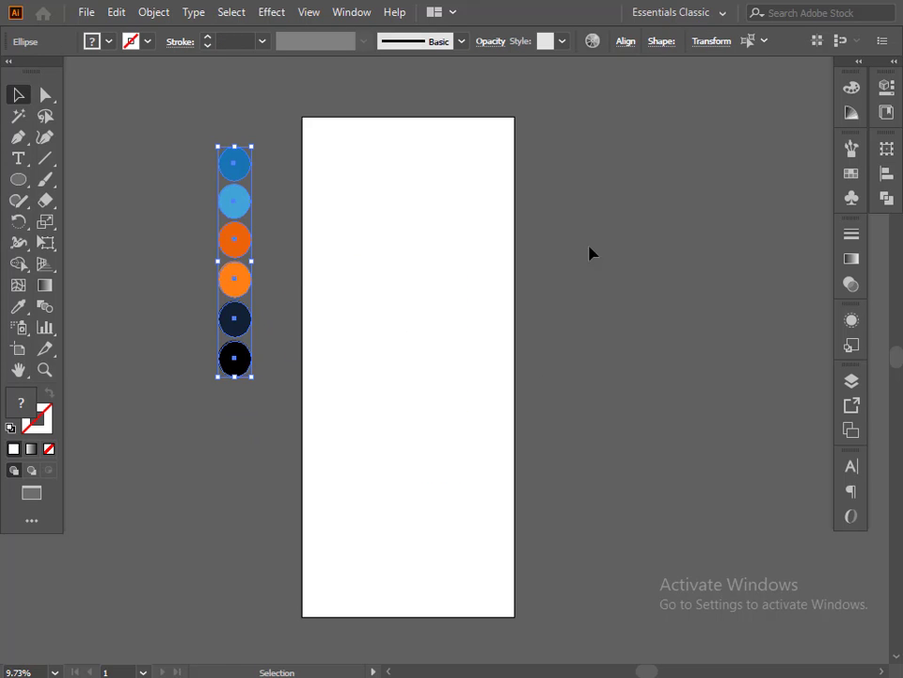
pyautogui.click(603, 242)
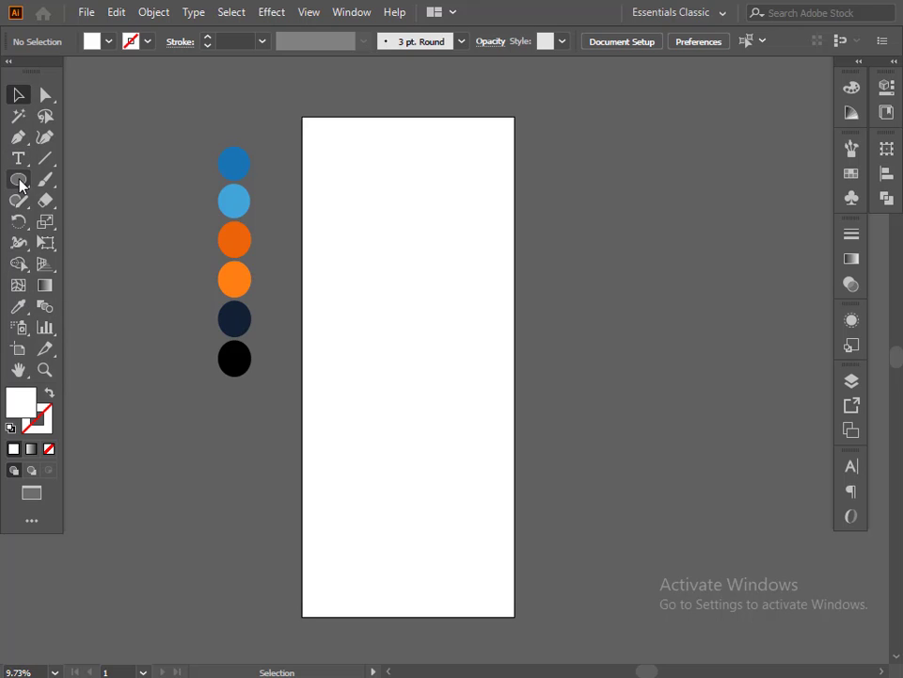
# Step: Draw a rectangle covering the whole artboard and delete its top-right anchor point to leave a triangle
pyautogui.moveTo(21, 184); pyautogui.dragTo(73, 179)
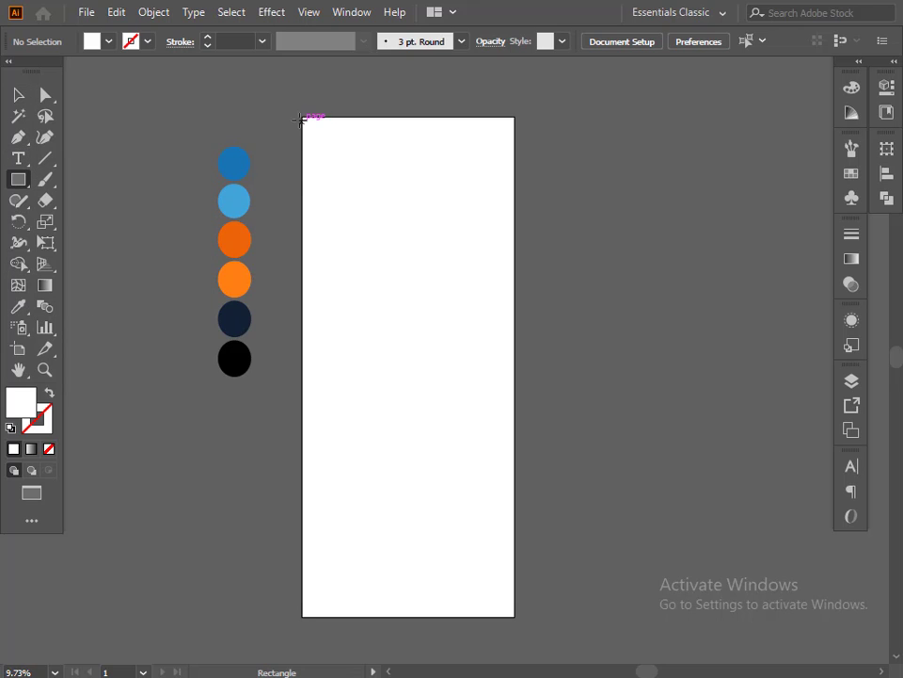
pyautogui.moveTo(302, 118); pyautogui.dragTo(513, 617)
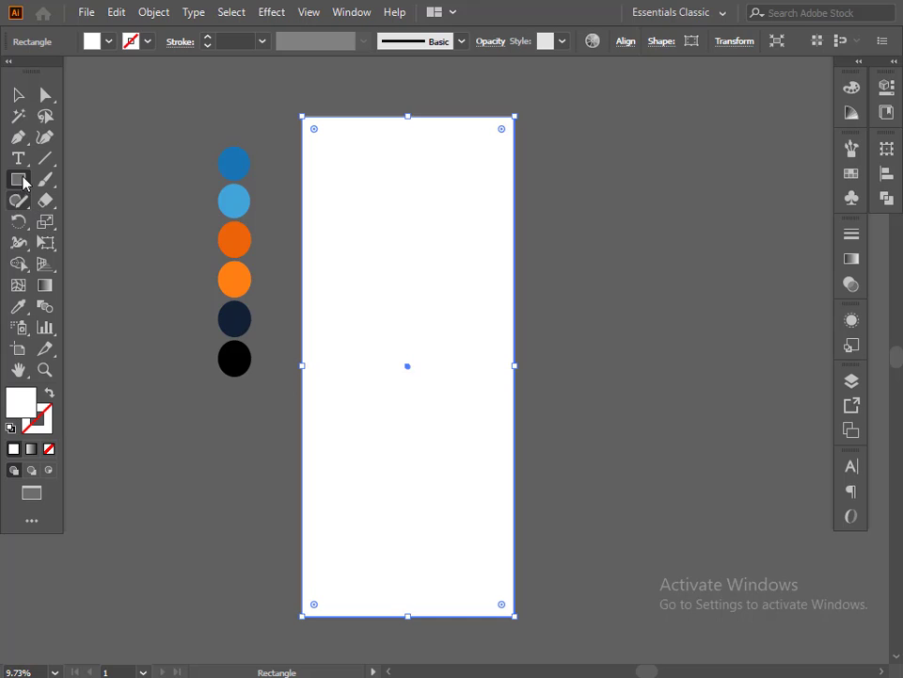
pyautogui.click(17, 138)
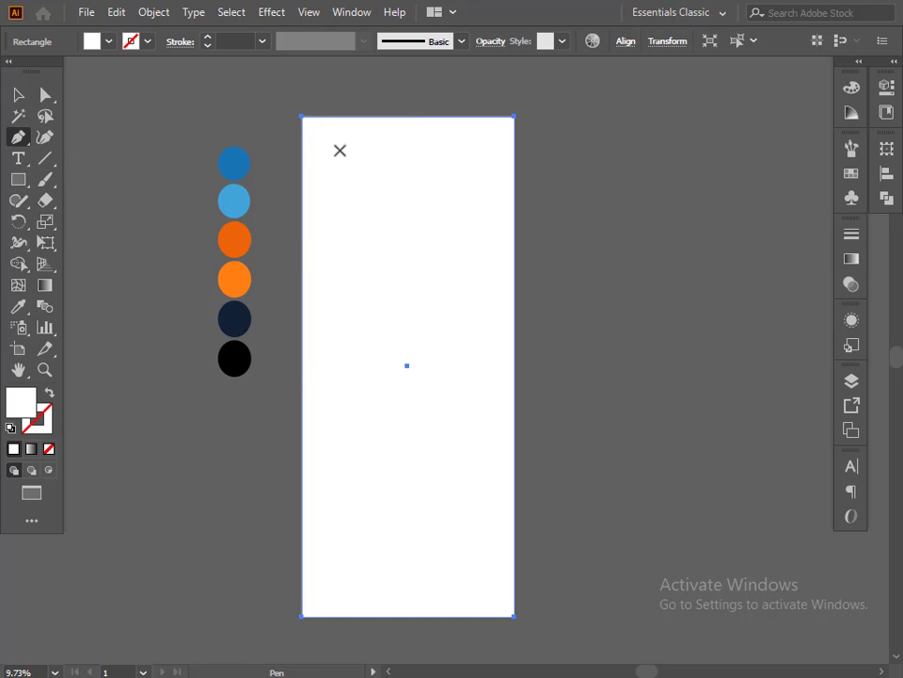
pyautogui.click(513, 118)
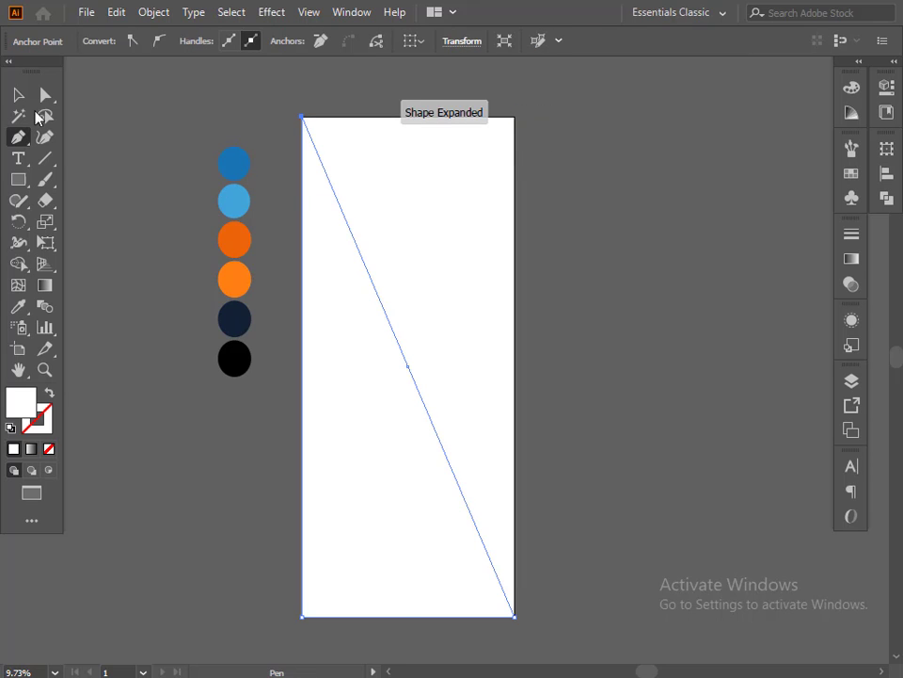
pyautogui.click(18, 94)
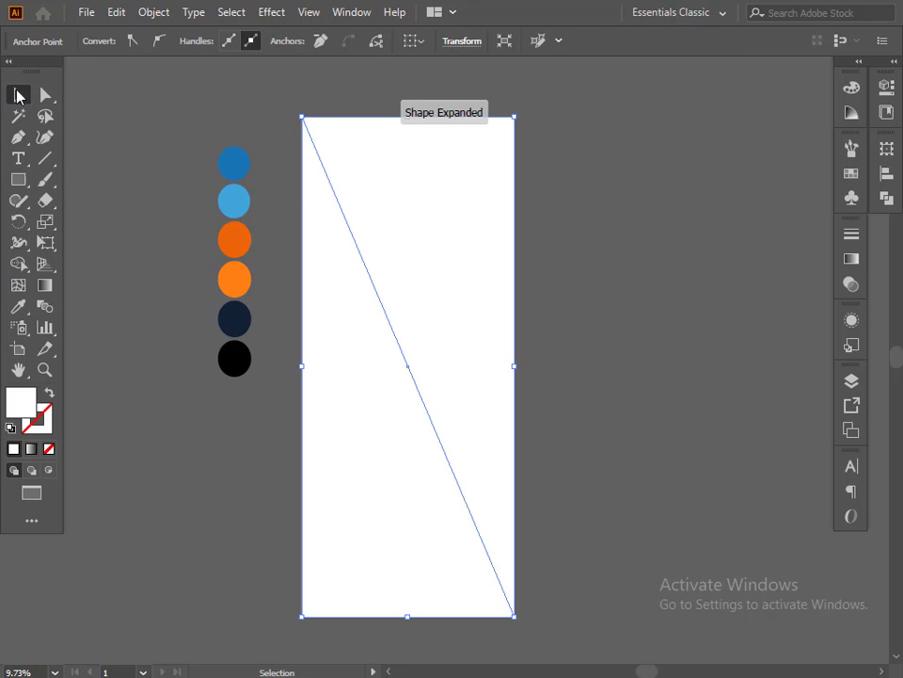
# Step: Fill the triangle with the navy colour sampled from the swatch circles
pyautogui.click(22, 309)
pyautogui.click(234, 318)
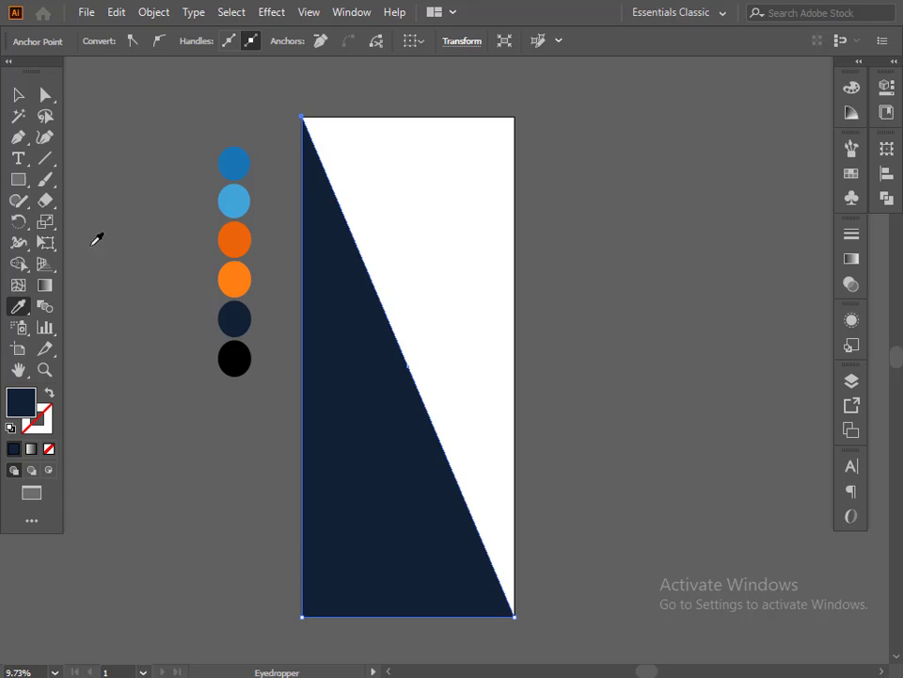
pyautogui.click(18, 94)
pyautogui.click(125, 132)
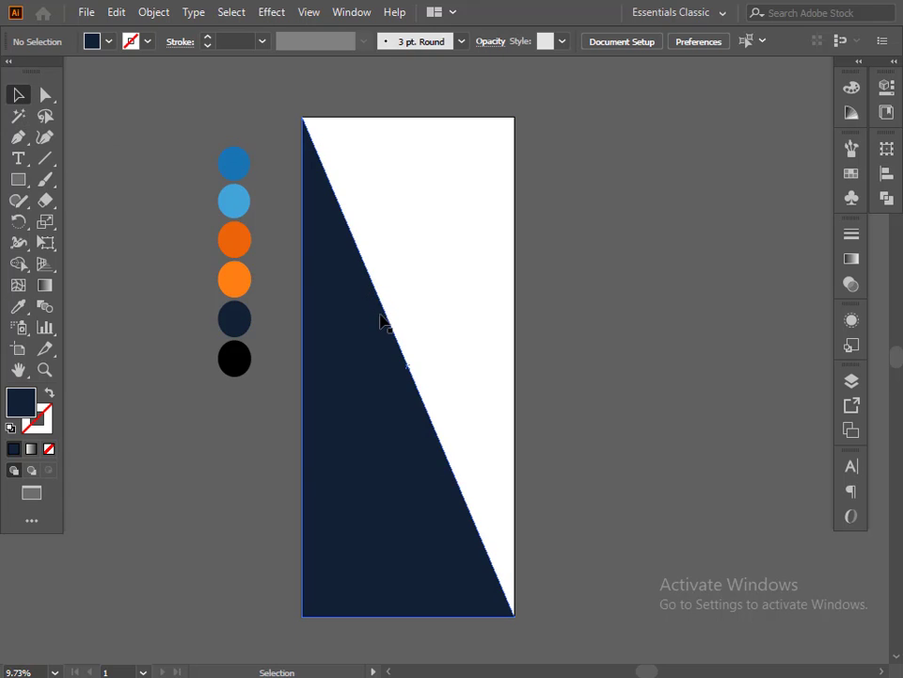
# Step: Move the column of swatch circles farther left, away from the artboard
pyautogui.moveTo(376, 310); pyautogui.dragTo(358, 313)
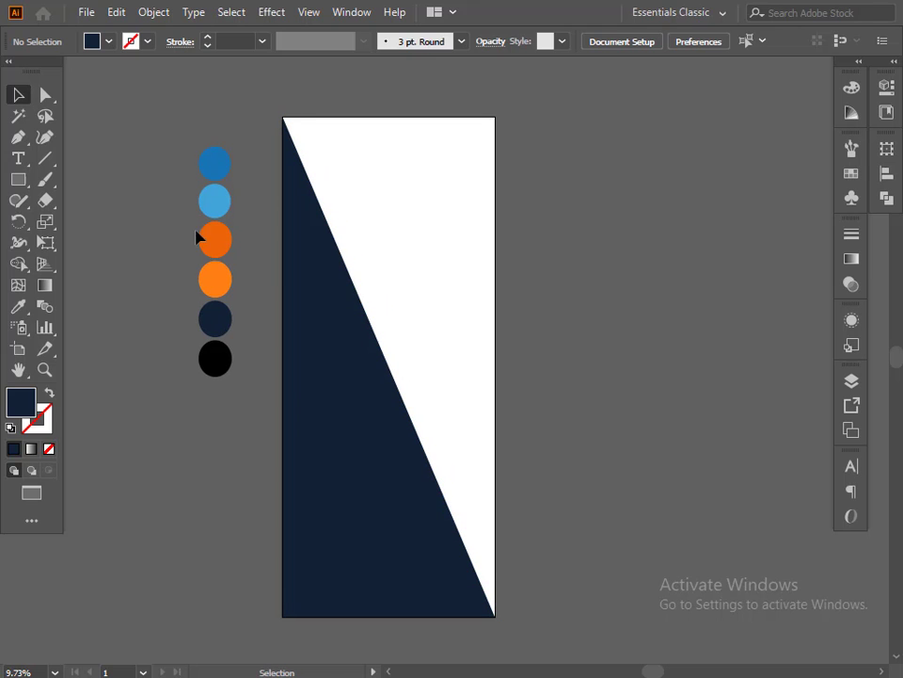
pyautogui.moveTo(205, 349); pyautogui.dragTo(99, 348)
pyautogui.click(199, 315)
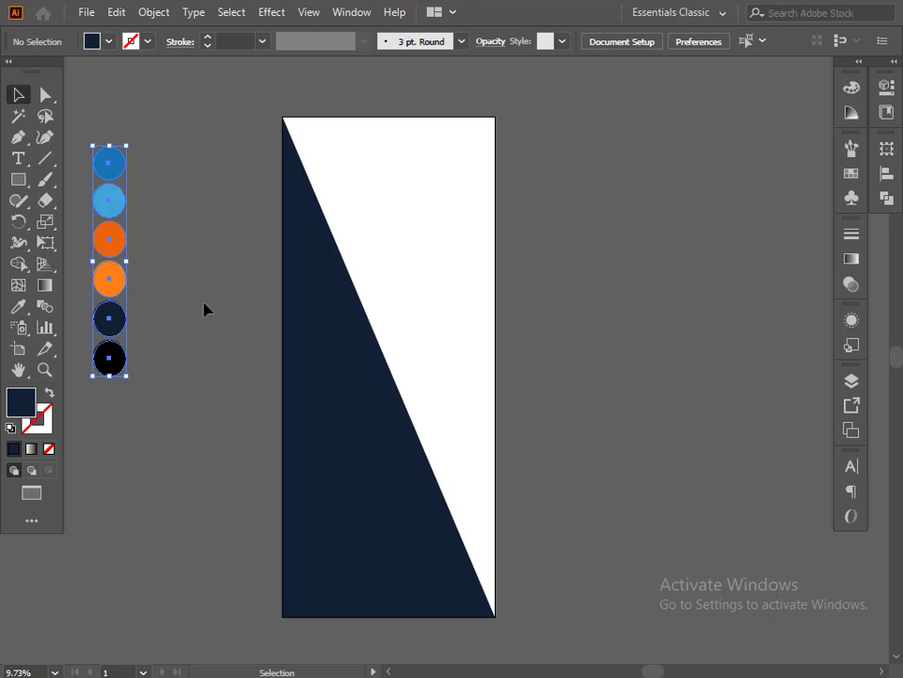
# Step: Draw a tall, narrow vertical rectangle that extends past the artboard's top and bottom edges
pyautogui.click(20, 184)
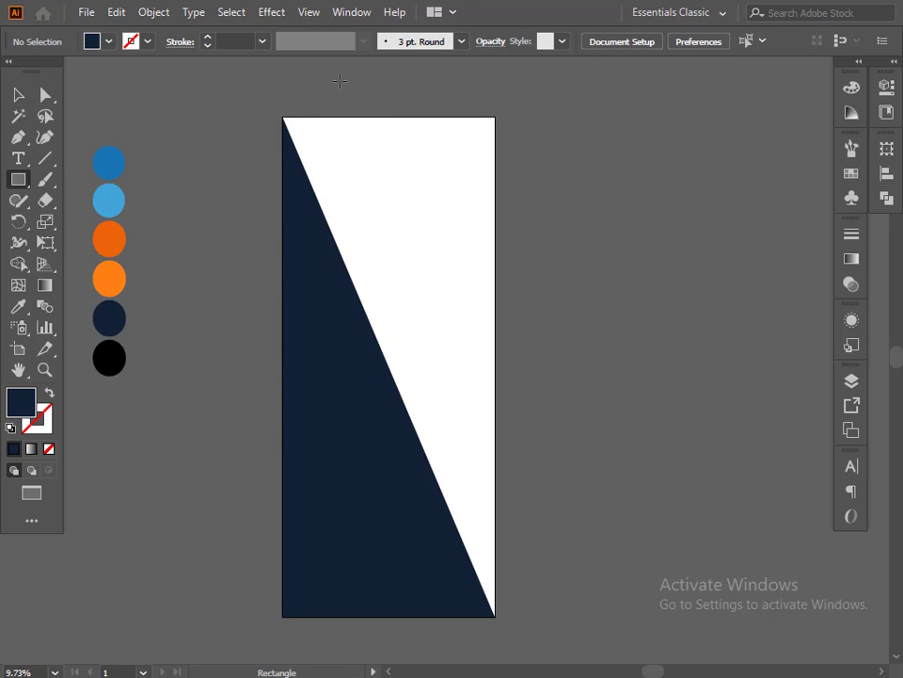
pyautogui.moveTo(340, 81)
pyautogui.mouseDown()
pyautogui.moveTo(399, 494)
pyautogui.moveTo(398, 637)
pyautogui.moveTo(388, 637)
pyautogui.mouseUp()
pyautogui.click(16, 93)
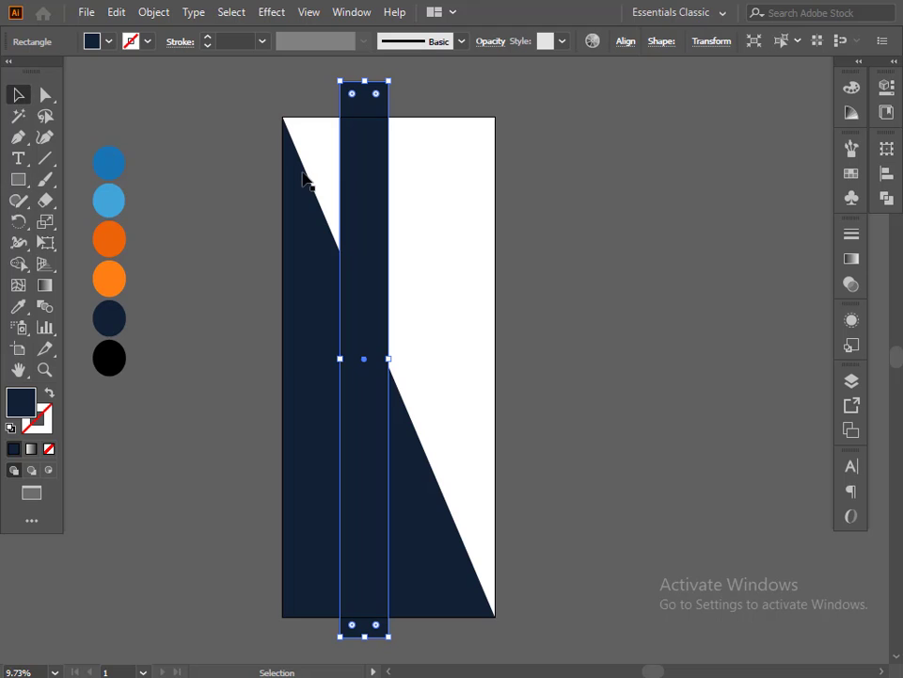
# Step: Tilt the narrow rectangle to lie along the triangle's diagonal edge and fill it with the darker orange swatch colour
pyautogui.moveTo(389, 82); pyautogui.dragTo(264, 170)
pyautogui.moveTo(294, 277); pyautogui.dragTo(341, 253)
pyautogui.click(421, 237)
pyautogui.click(365, 249)
pyautogui.click(332, 259)
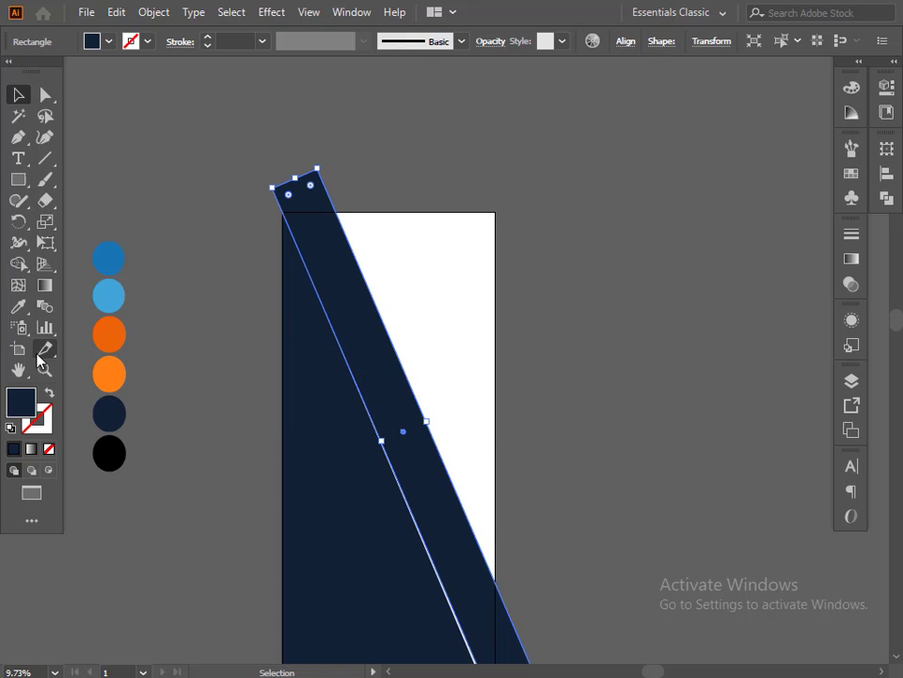
pyautogui.click(18, 306)
pyautogui.click(110, 326)
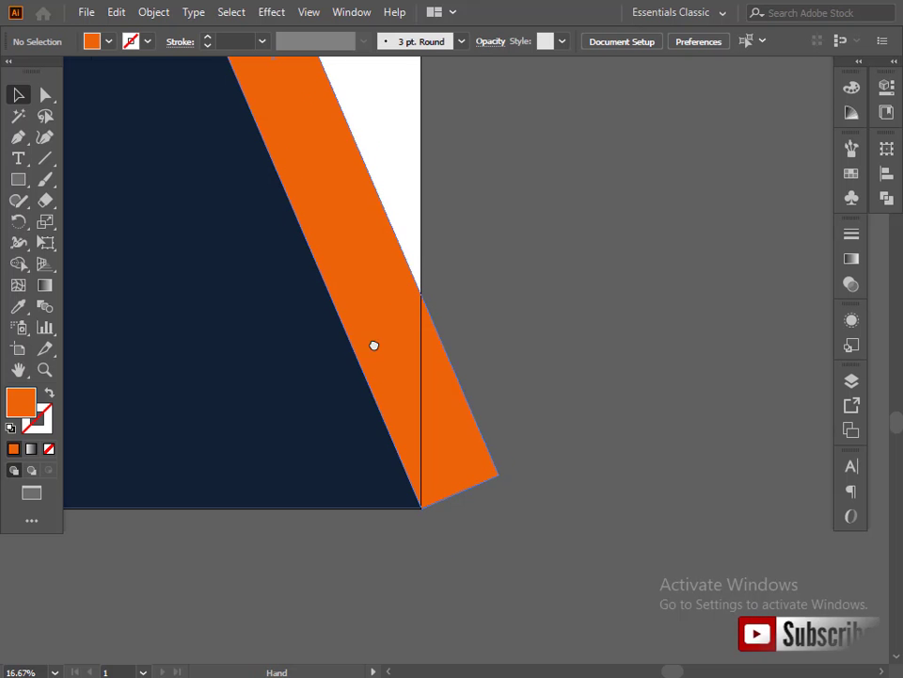
# Step: Adjust the anchor points at the orange bar's upper end so its edge meets the artboard's top-left corner
pyautogui.moveTo(374, 346); pyautogui.dragTo(556, 610)
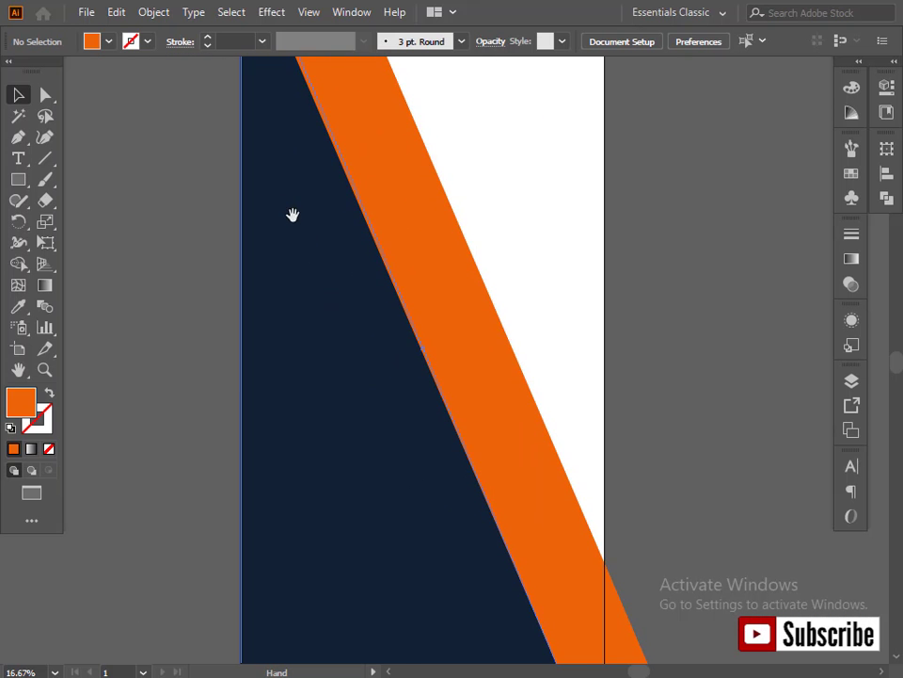
pyautogui.moveTo(292, 216); pyautogui.dragTo(349, 391)
pyautogui.moveTo(310, 242); pyautogui.dragTo(310, 269)
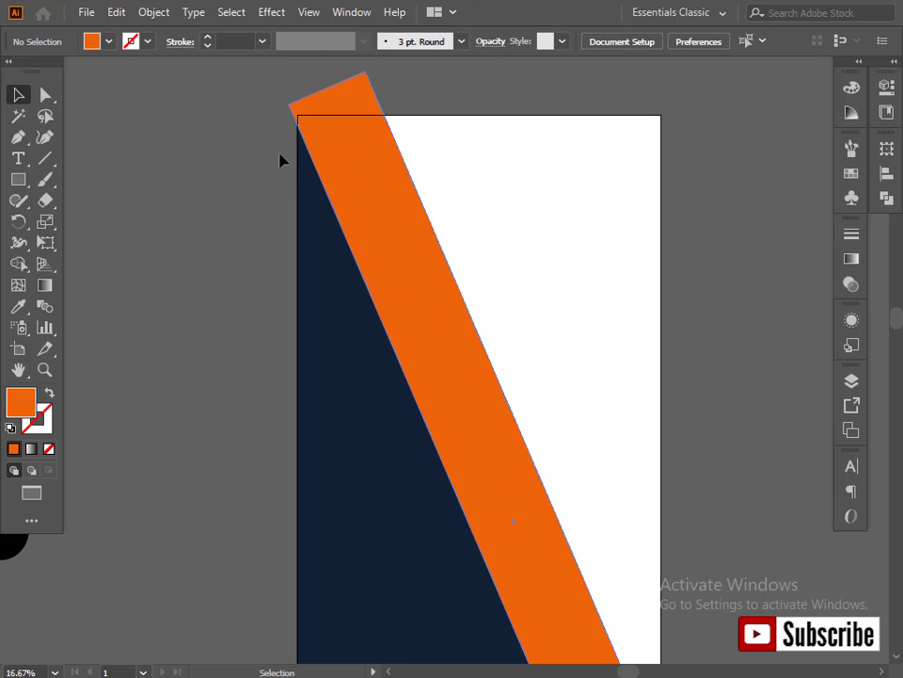
pyautogui.click(46, 94)
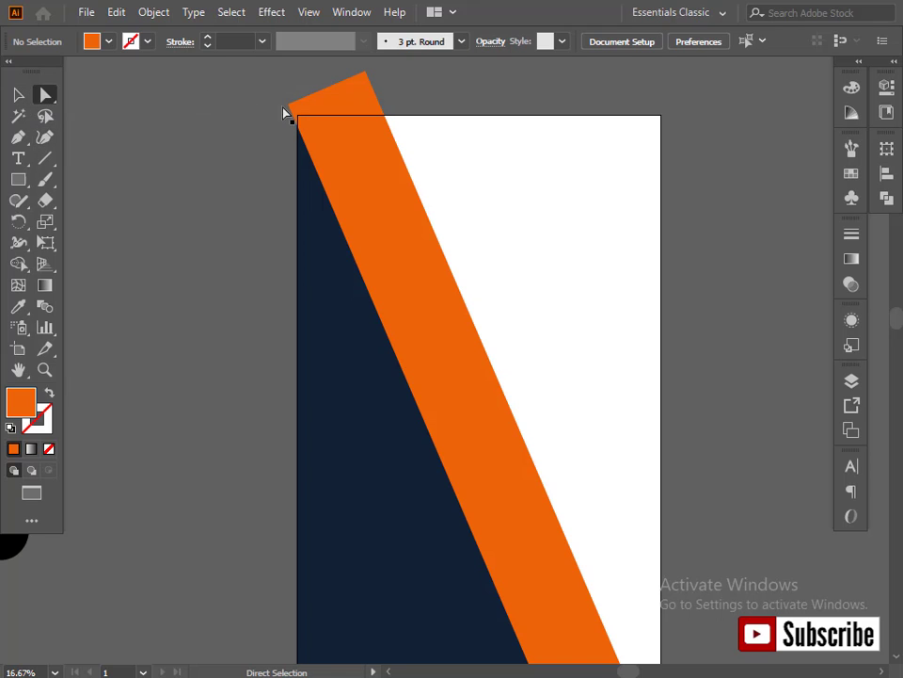
pyautogui.moveTo(426, 126); pyautogui.dragTo(427, 128)
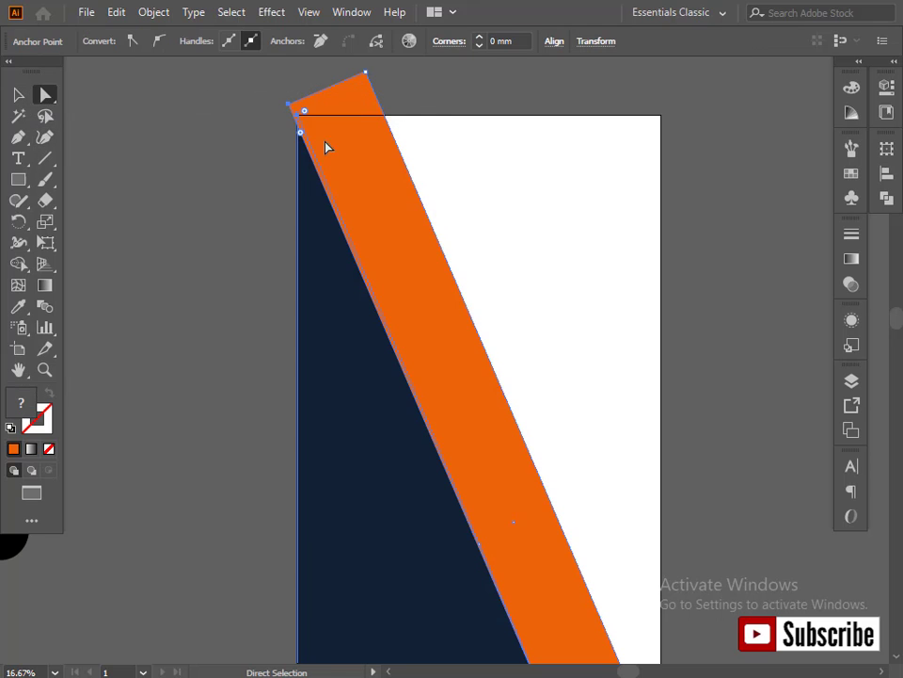
pyautogui.moveTo(210, 99); pyautogui.dragTo(330, 95)
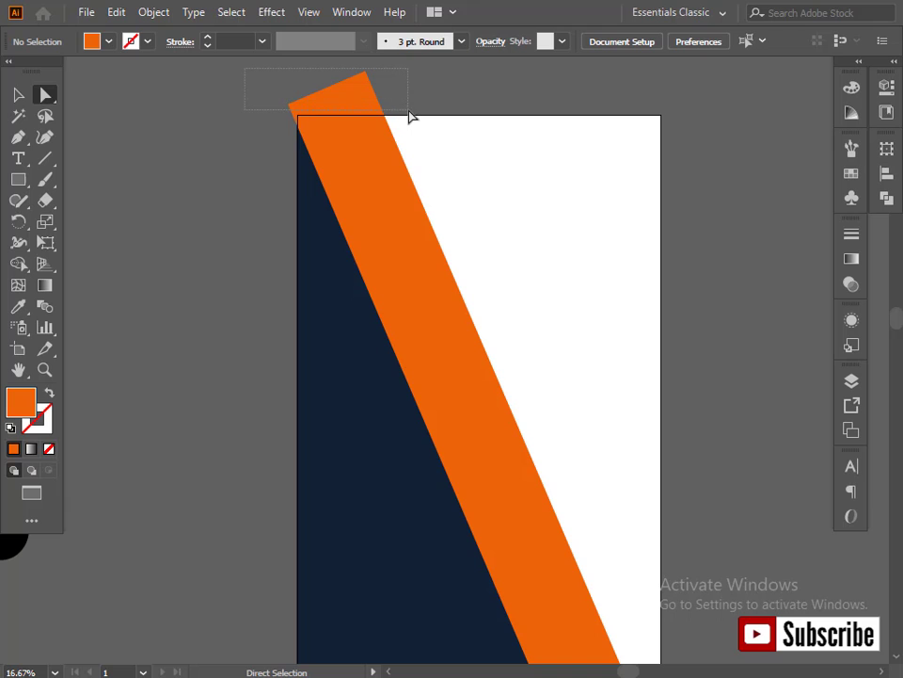
pyautogui.moveTo(411, 118); pyautogui.dragTo(419, 125)
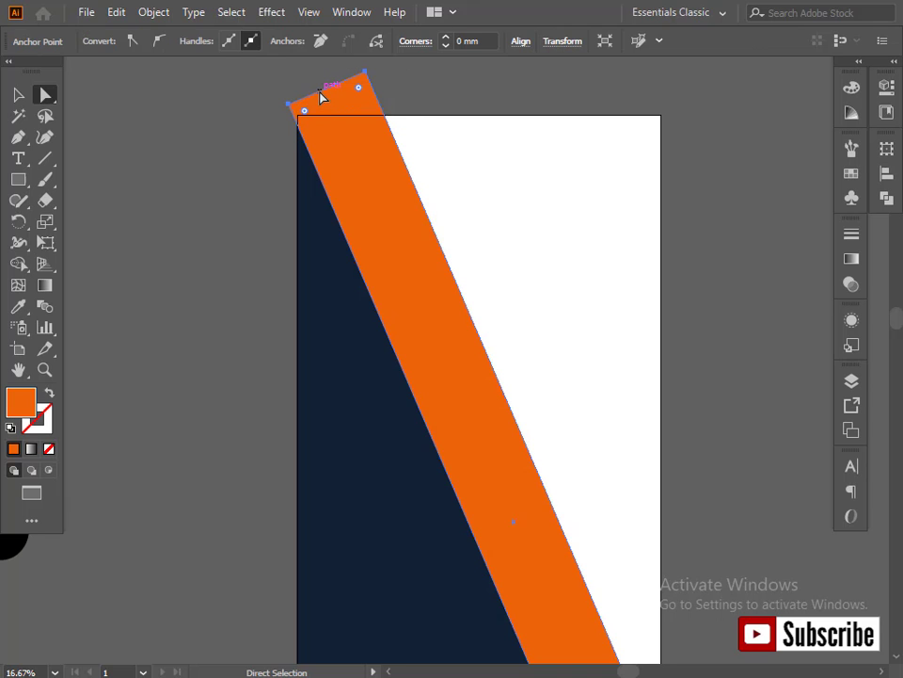
pyautogui.moveTo(318, 97); pyautogui.dragTo(325, 95)
pyautogui.moveTo(245, 94); pyautogui.dragTo(318, 186)
pyautogui.click(203, 175)
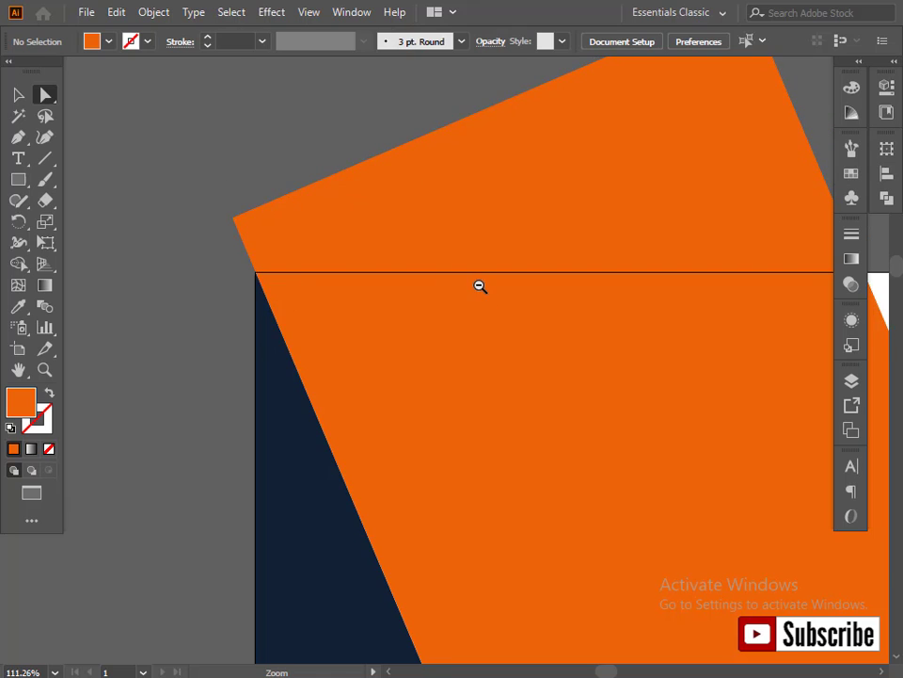
# Step: Shift the orange bar left to centre it over the triangle's diagonal and lengthen it past the artboard at both ends
pyautogui.keyDown('ctrl'); pyautogui.keyDown('alt'); pyautogui.click(479, 285); pyautogui.keyUp('alt'); pyautogui.keyUp('ctrl')
pyautogui.keyDown('ctrl'); pyautogui.keyDown('alt'); pyautogui.click(479, 285); pyautogui.keyUp('alt'); pyautogui.keyUp('ctrl')
pyautogui.keyDown('ctrl'); pyautogui.keyDown('alt'); pyautogui.click(479, 285); pyautogui.keyUp('alt'); pyautogui.keyUp('ctrl')
pyautogui.keyDown('ctrl'); pyautogui.keyDown('alt'); pyautogui.click(479, 285); pyautogui.keyUp('alt'); pyautogui.keyUp('ctrl')
pyautogui.keyDown('ctrl'); pyautogui.keyDown('alt'); pyautogui.click(479, 285); pyautogui.keyUp('alt'); pyautogui.keyUp('ctrl')
pyautogui.moveTo(460, 391); pyautogui.dragTo(349, 63)
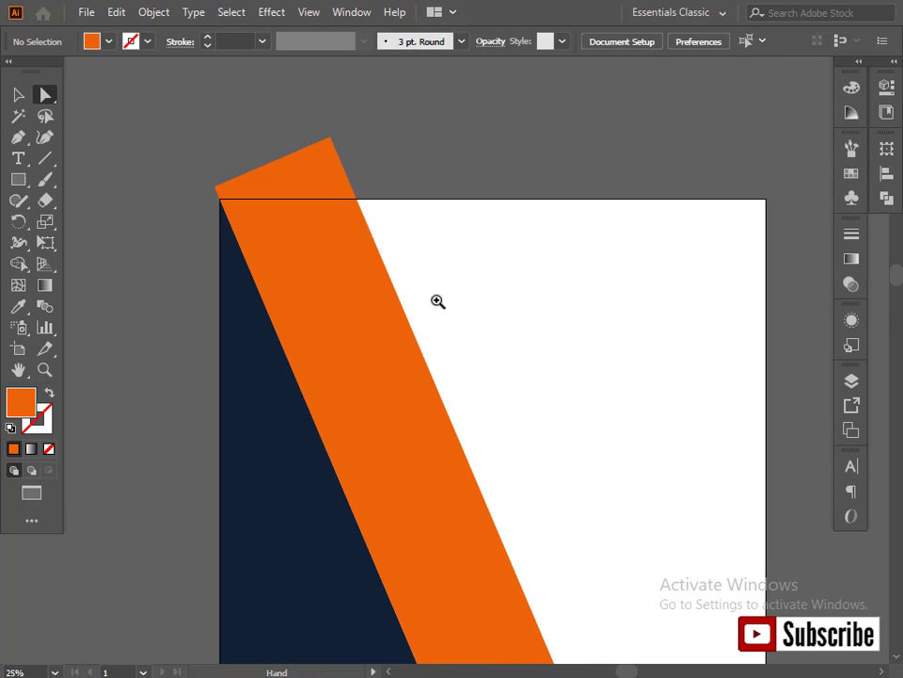
pyautogui.keyDown('ctrl'); pyautogui.keyDown('alt'); pyautogui.click(438, 323); pyautogui.keyUp('alt'); pyautogui.keyUp('ctrl')
pyautogui.keyDown('ctrl'); pyautogui.keyDown('alt'); pyautogui.click(438, 323); pyautogui.keyUp('alt'); pyautogui.keyUp('ctrl')
pyautogui.keyDown('ctrl'); pyautogui.keyDown('alt'); pyautogui.click(438, 322); pyautogui.keyUp('alt'); pyautogui.keyUp('ctrl')
pyautogui.moveTo(439, 393); pyautogui.dragTo(345, 189)
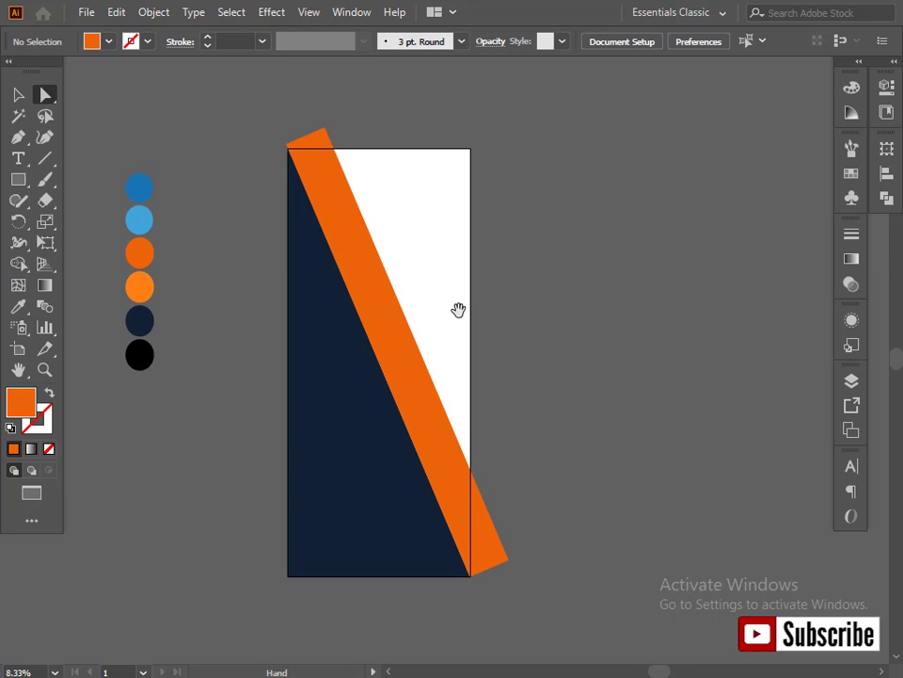
pyautogui.moveTo(458, 309); pyautogui.dragTo(453, 287)
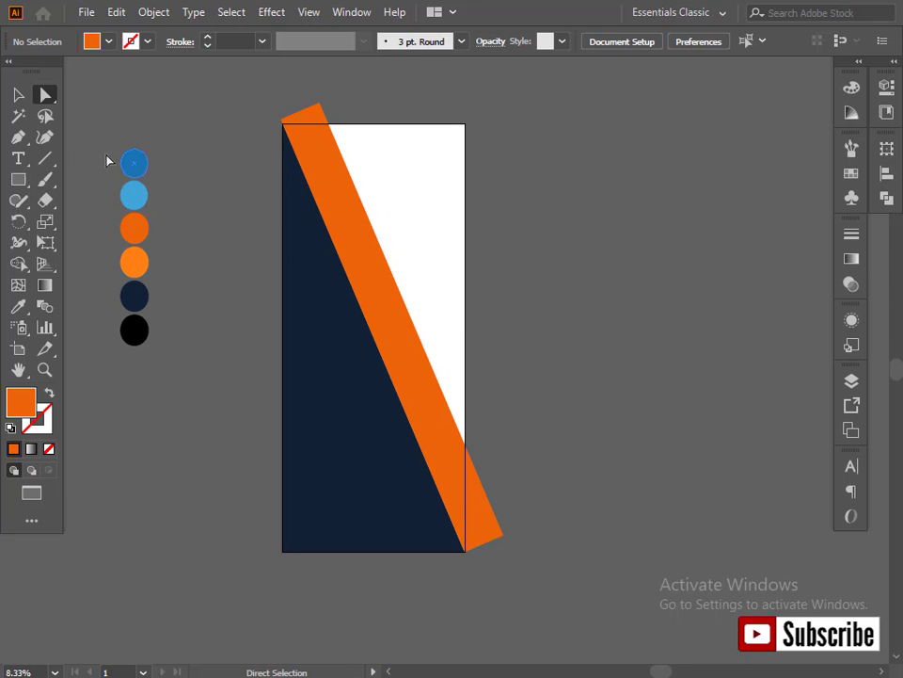
pyautogui.click(18, 96)
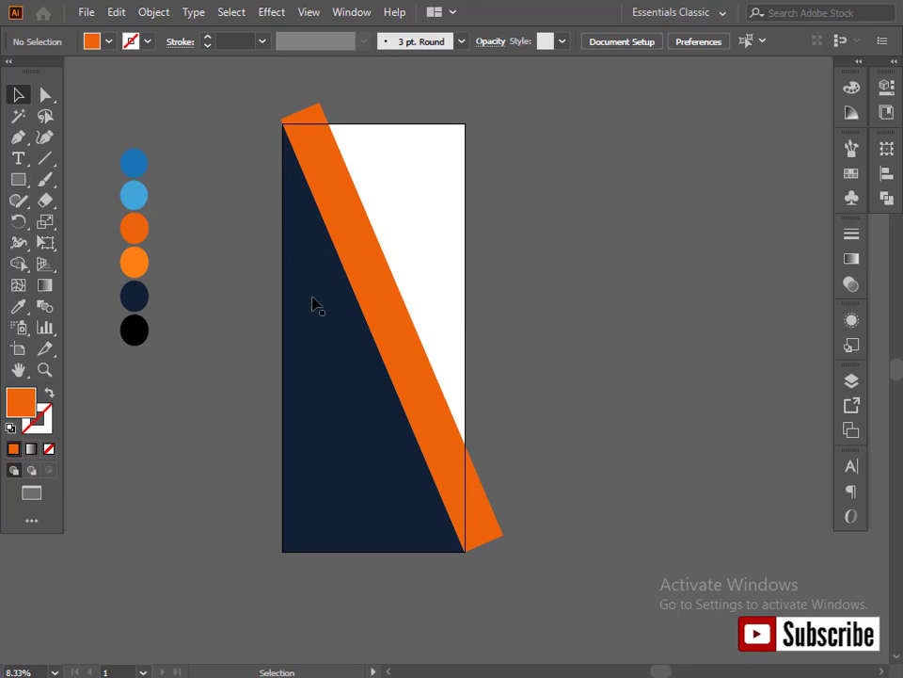
pyautogui.click(415, 361)
pyautogui.moveTo(429, 398); pyautogui.dragTo(418, 406)
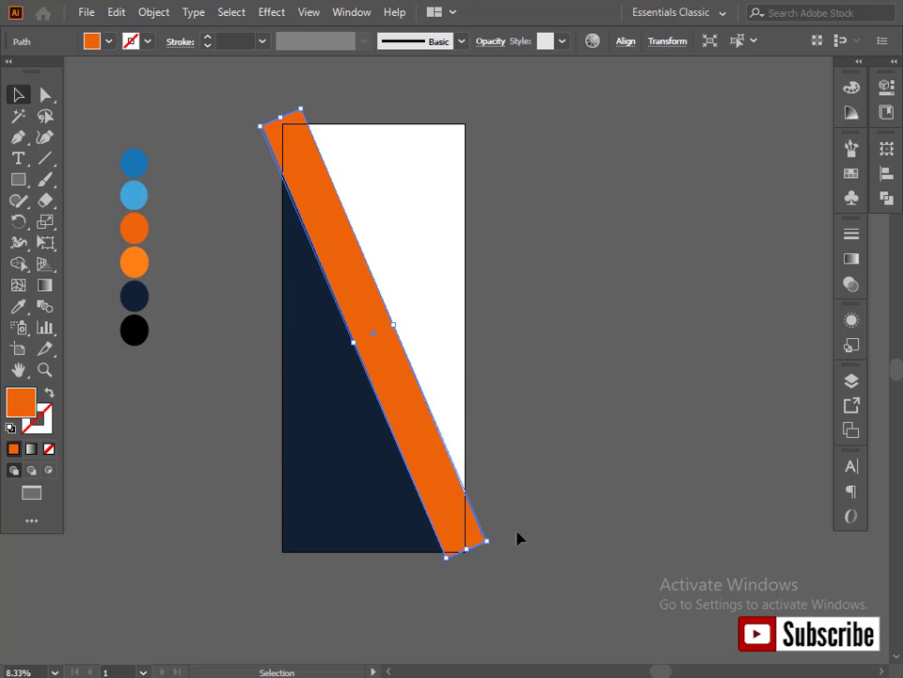
pyautogui.moveTo(465, 549); pyautogui.dragTo(485, 565)
pyautogui.click(583, 523)
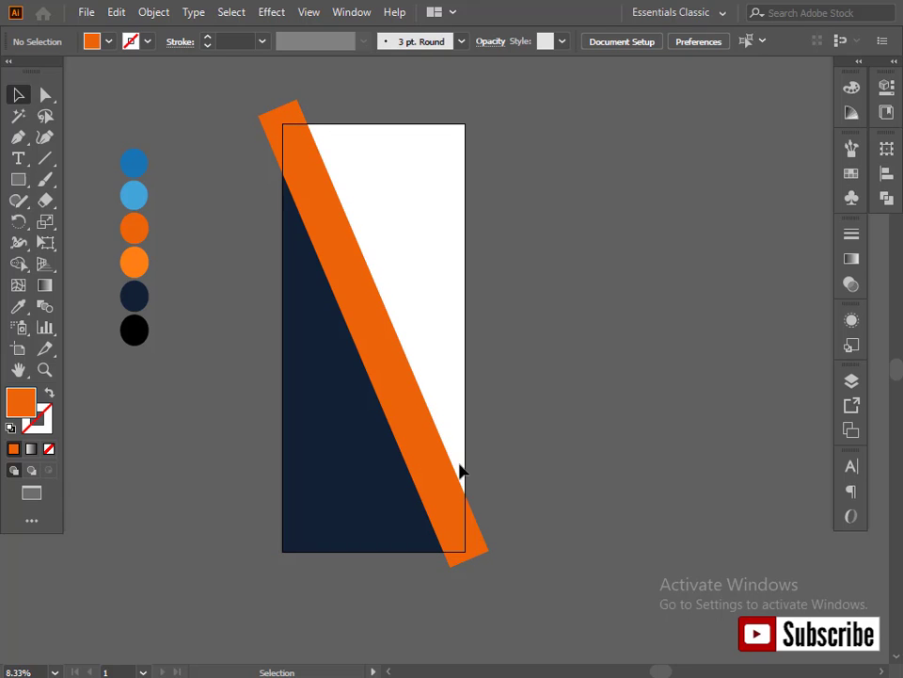
pyautogui.moveTo(259, 254); pyautogui.dragTo(417, 372)
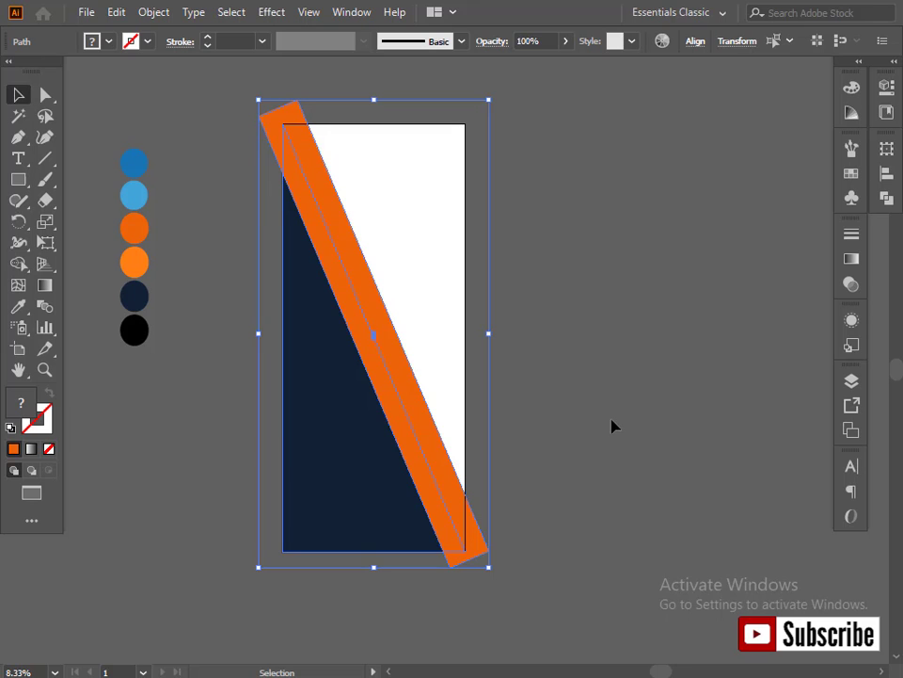
pyautogui.click(607, 484)
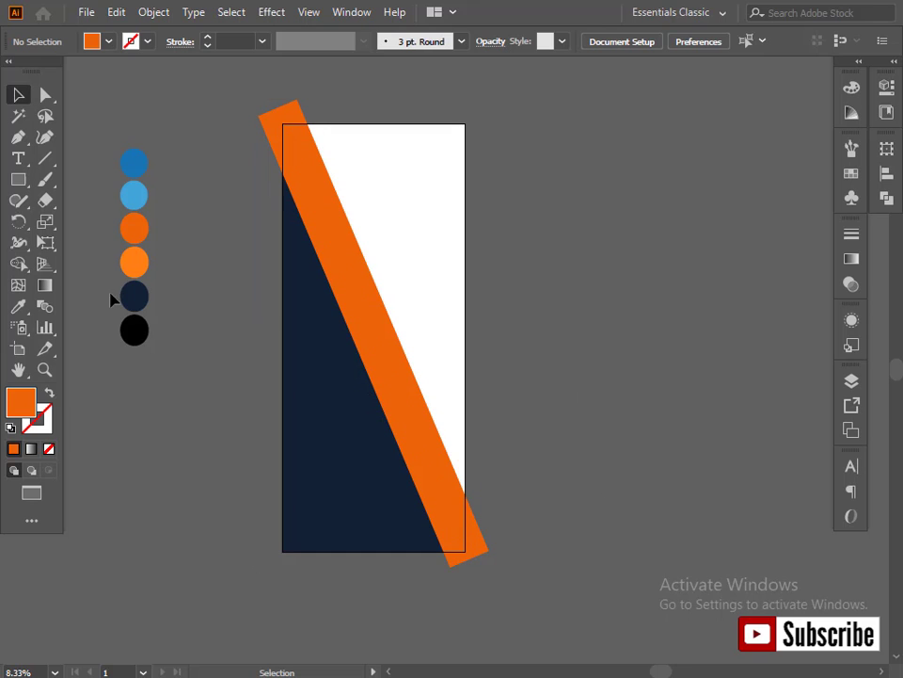
# Step: Draw a wide rectangle across the orange bar's upper middle and use Shape Builder to cut it out, splitting the bar into two pieces
pyautogui.click(16, 185)
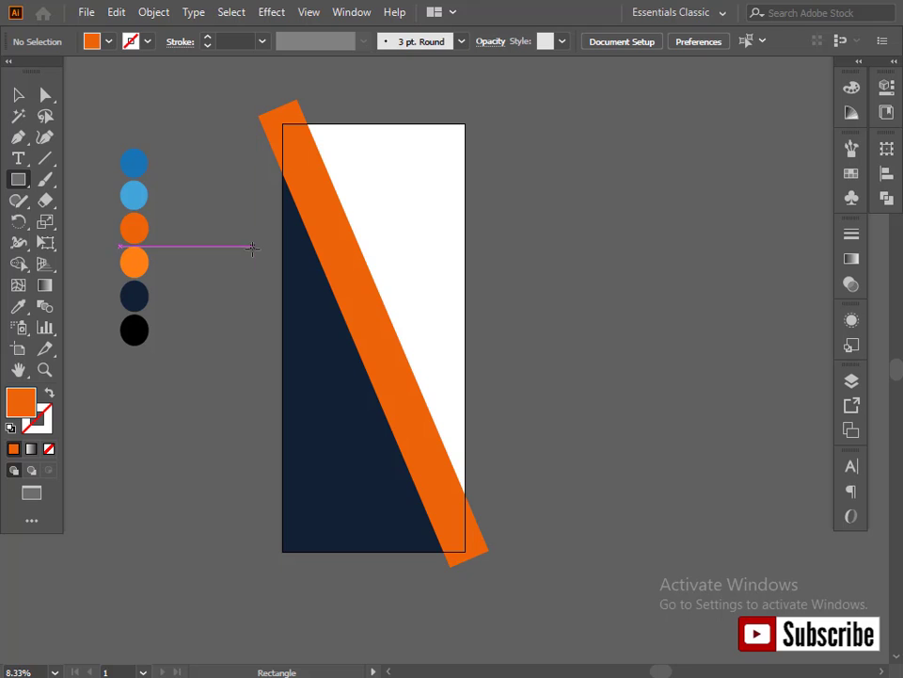
pyautogui.moveTo(258, 238); pyautogui.dragTo(449, 329)
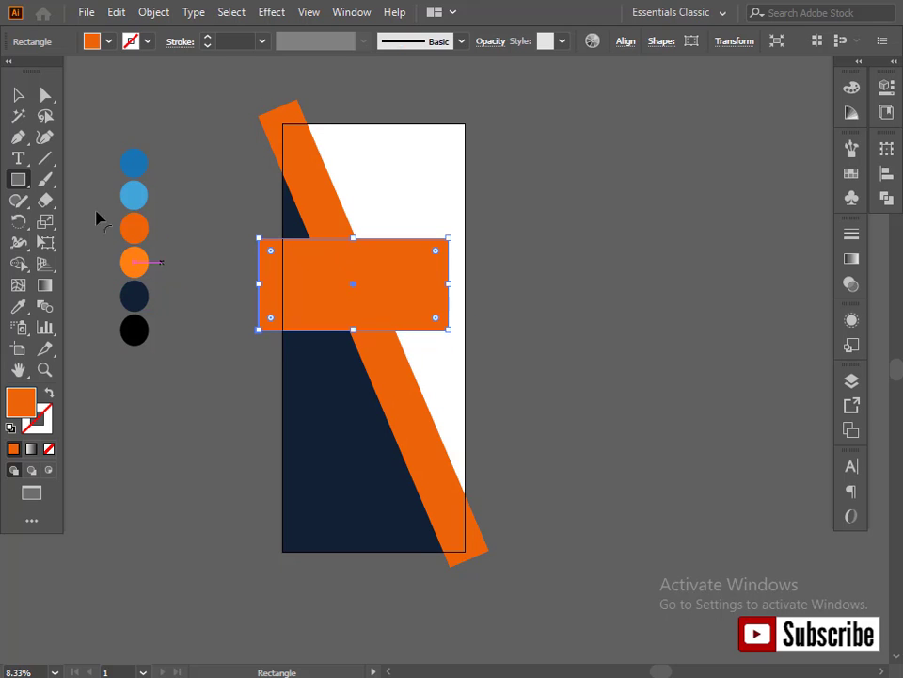
pyautogui.click(15, 97)
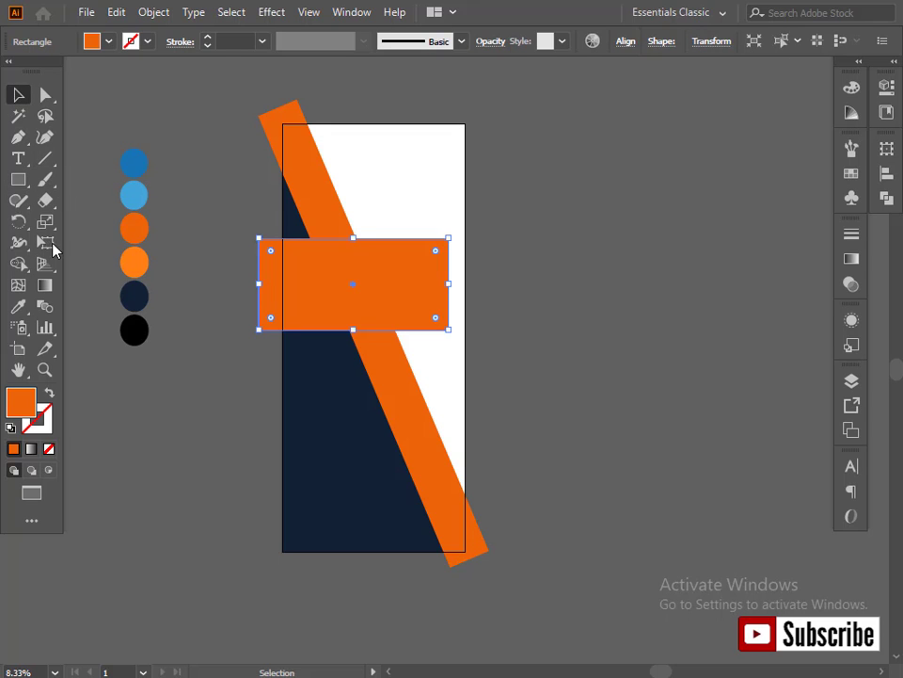
pyautogui.keyDown('shift'); pyautogui.click(347, 228); pyautogui.keyUp('shift')
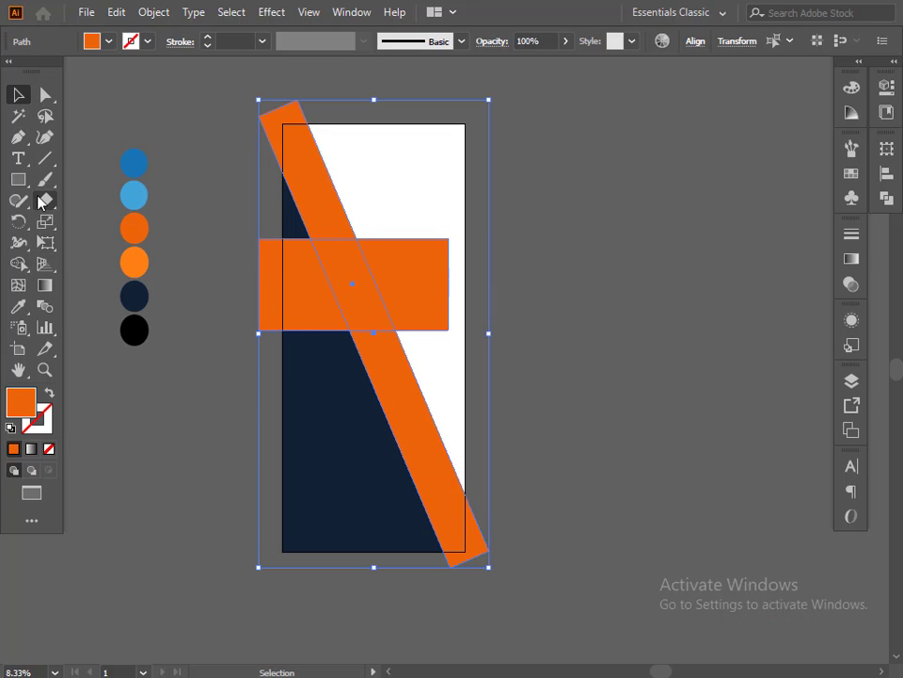
pyautogui.click(19, 262)
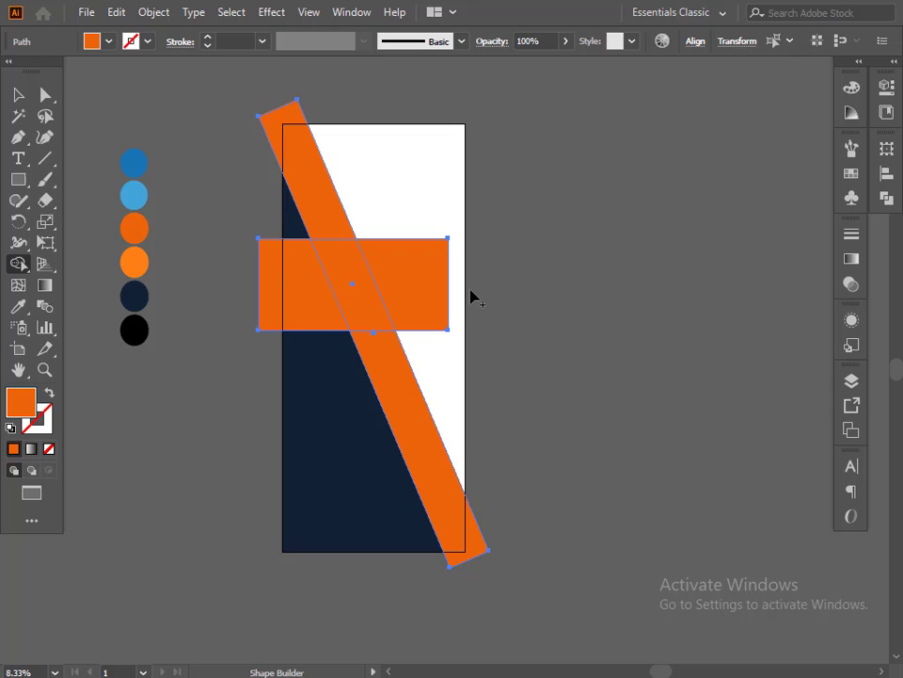
pyautogui.moveTo(435, 298)
pyautogui.mouseDown()
pyautogui.moveTo(319, 292)
pyautogui.moveTo(282, 303)
pyautogui.mouseUp()
pyautogui.click(20, 98)
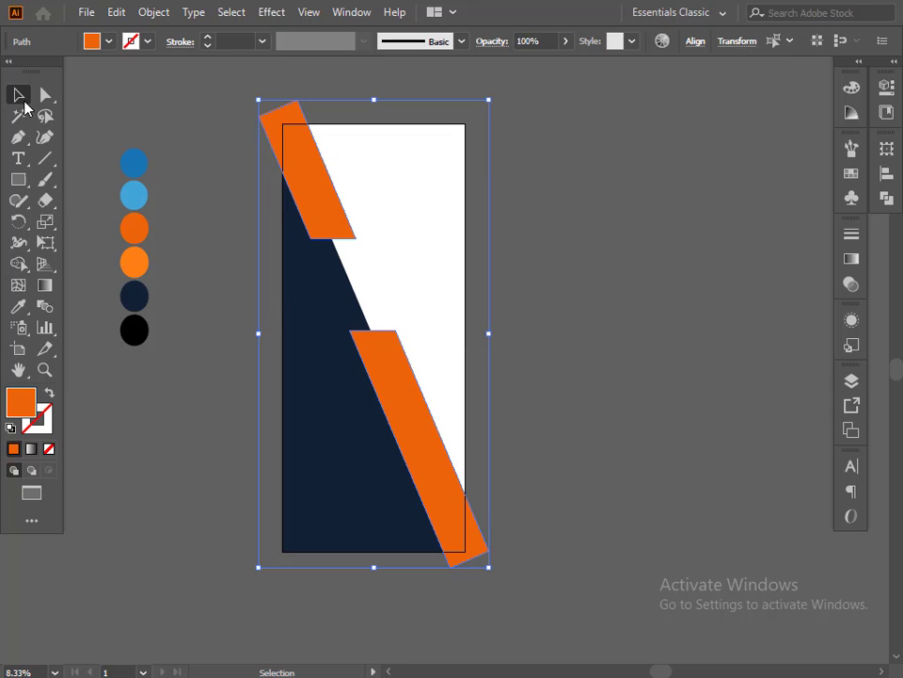
pyautogui.click(207, 192)
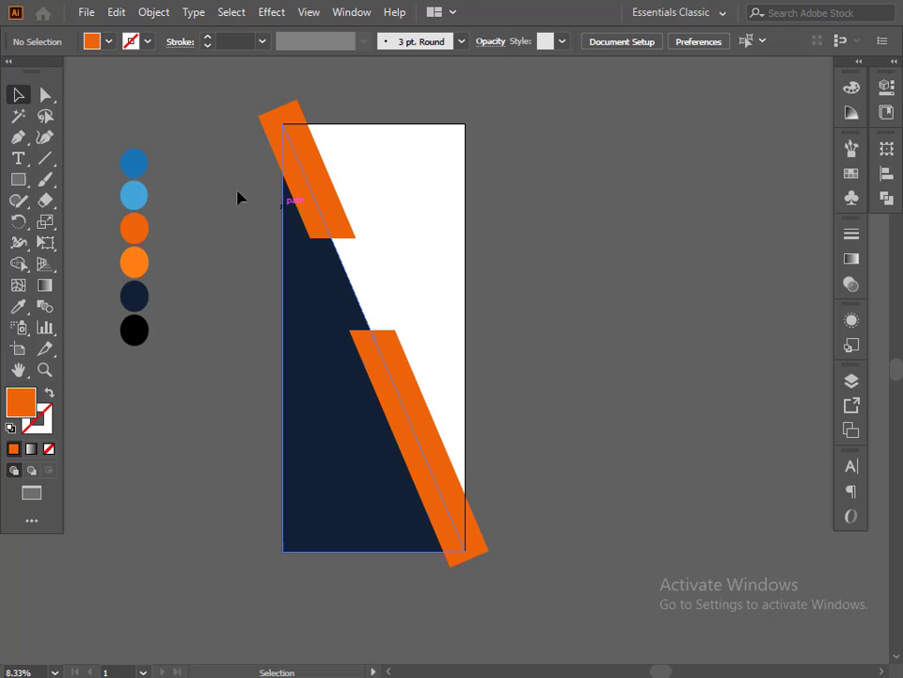
# Step: Use Shape Builder on the triangle and both bar pieces to divide each orange piece along the triangle's diagonal edge
pyautogui.moveTo(323, 276); pyautogui.dragTo(486, 535)
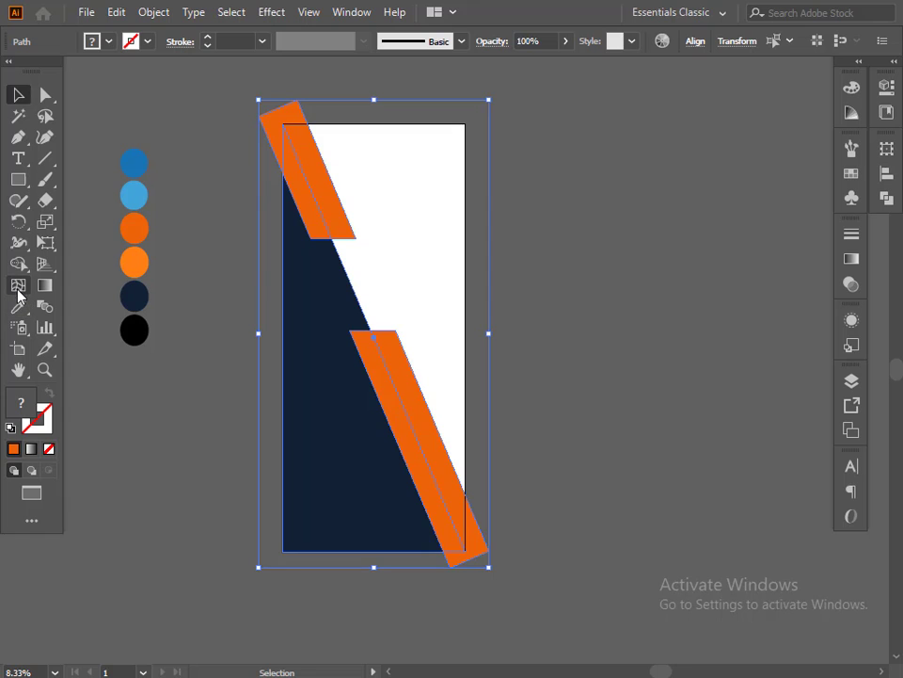
pyautogui.click(17, 264)
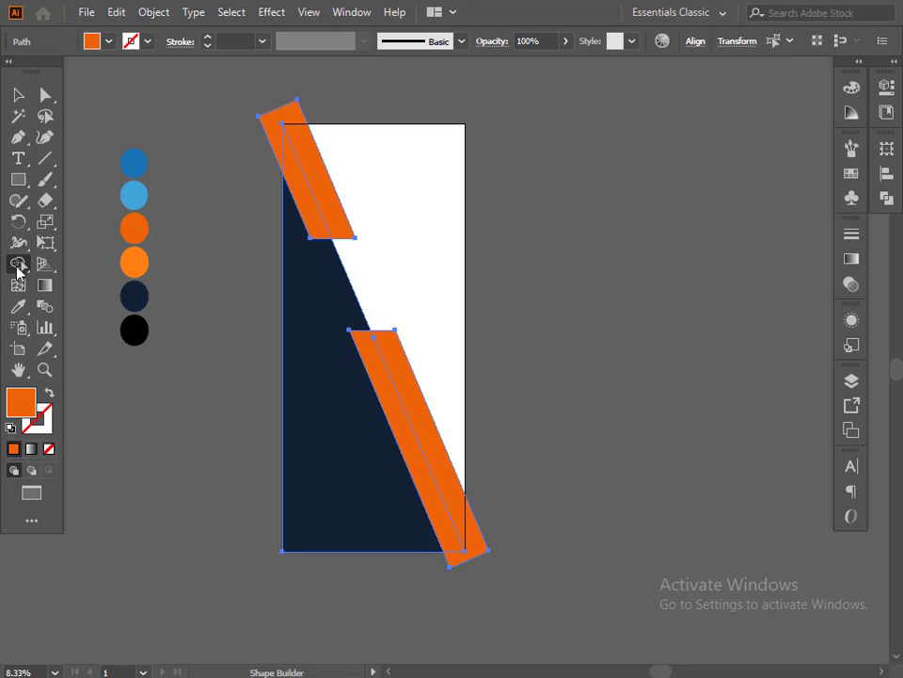
pyautogui.click(310, 213)
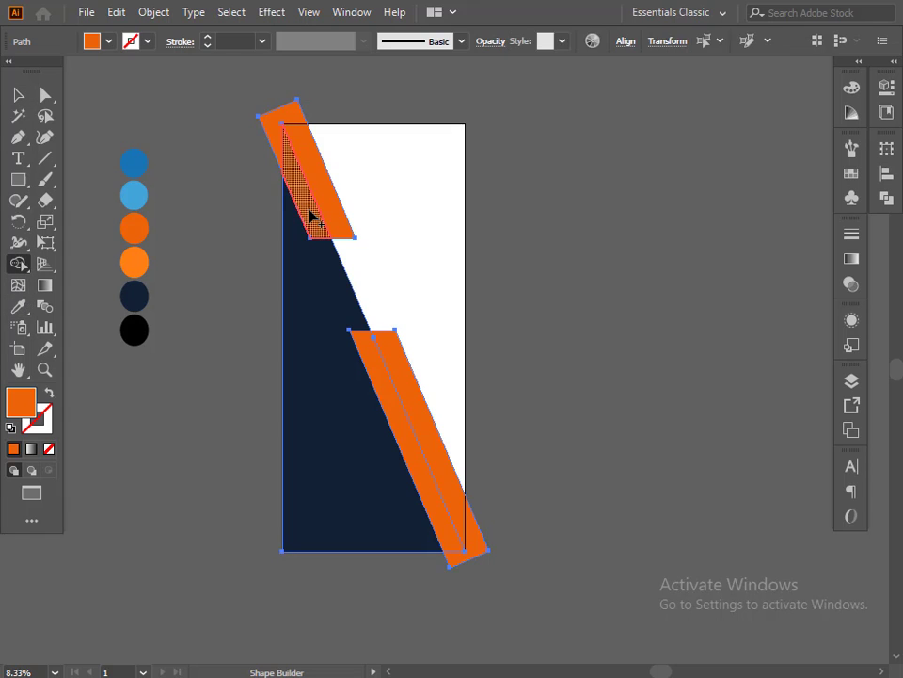
pyautogui.click(383, 395)
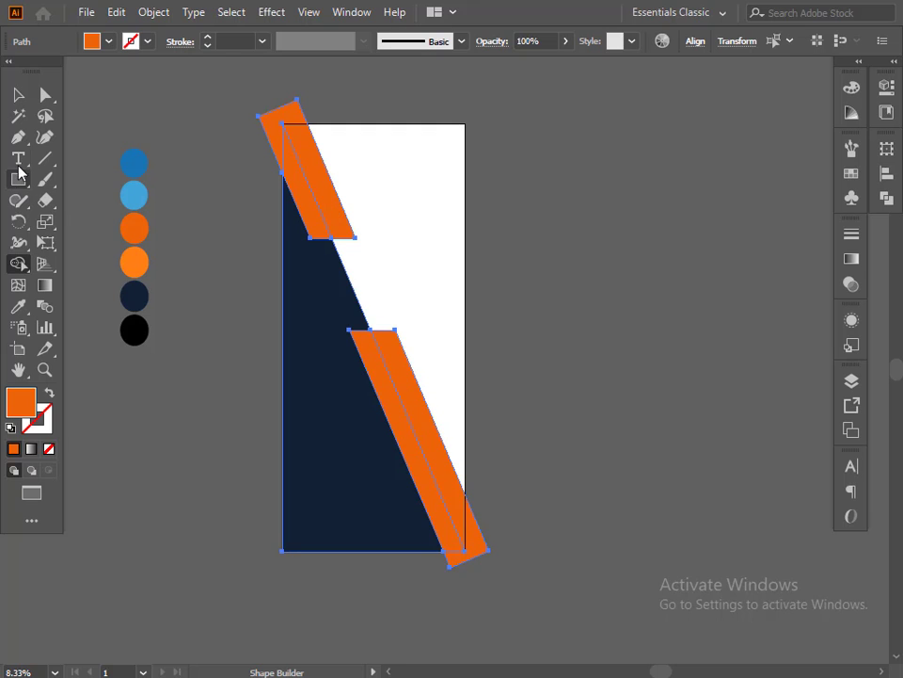
pyautogui.click(18, 94)
pyautogui.click(188, 132)
# Step: Fill the outer half of the upper bar piece with the lighter orange palette colour
pyautogui.click(327, 188)
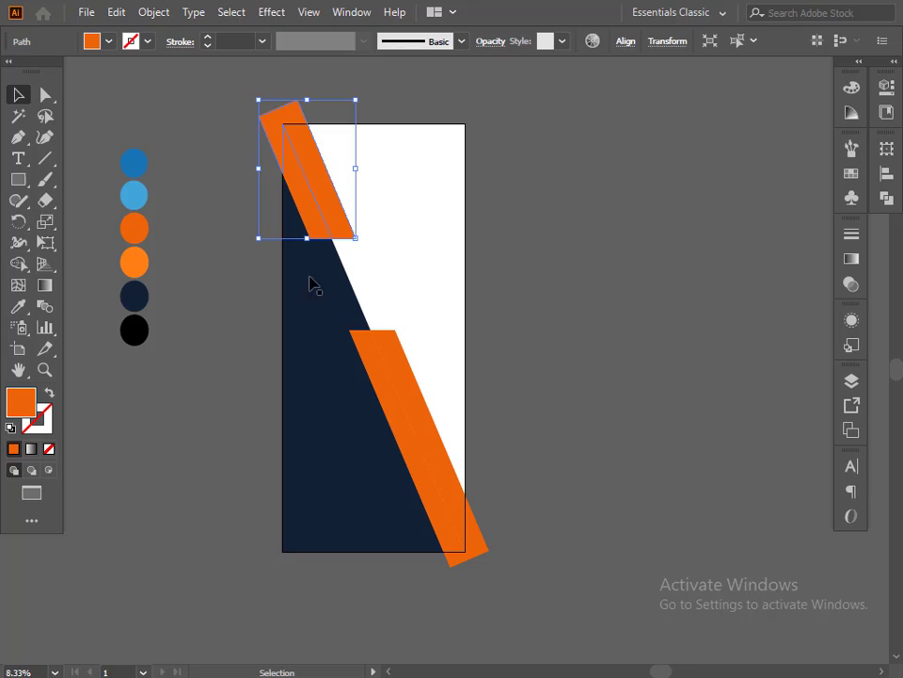
pyautogui.click(18, 306)
pyautogui.click(135, 261)
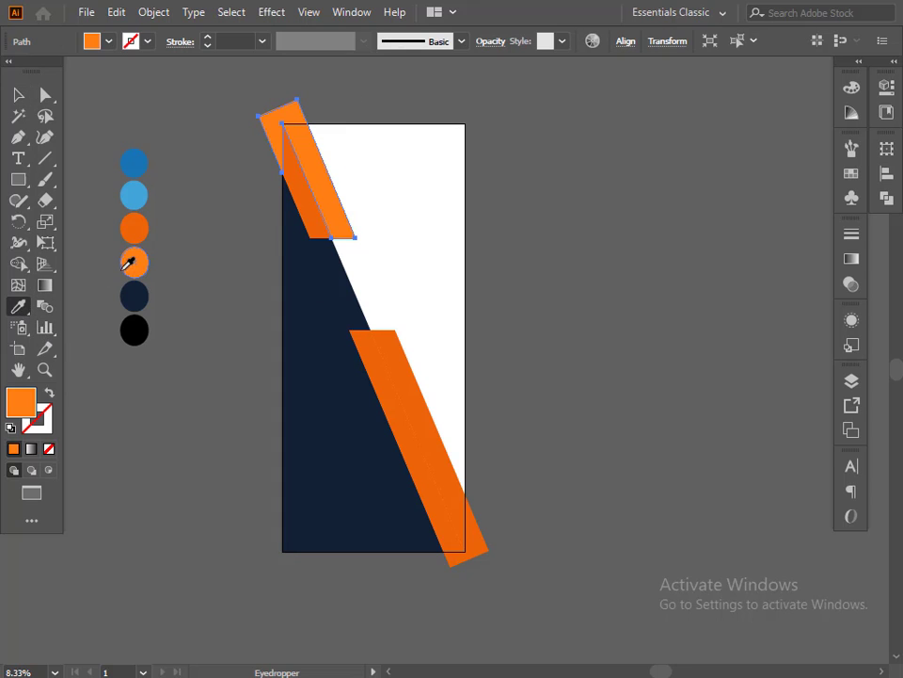
pyautogui.click(17, 94)
pyautogui.click(153, 132)
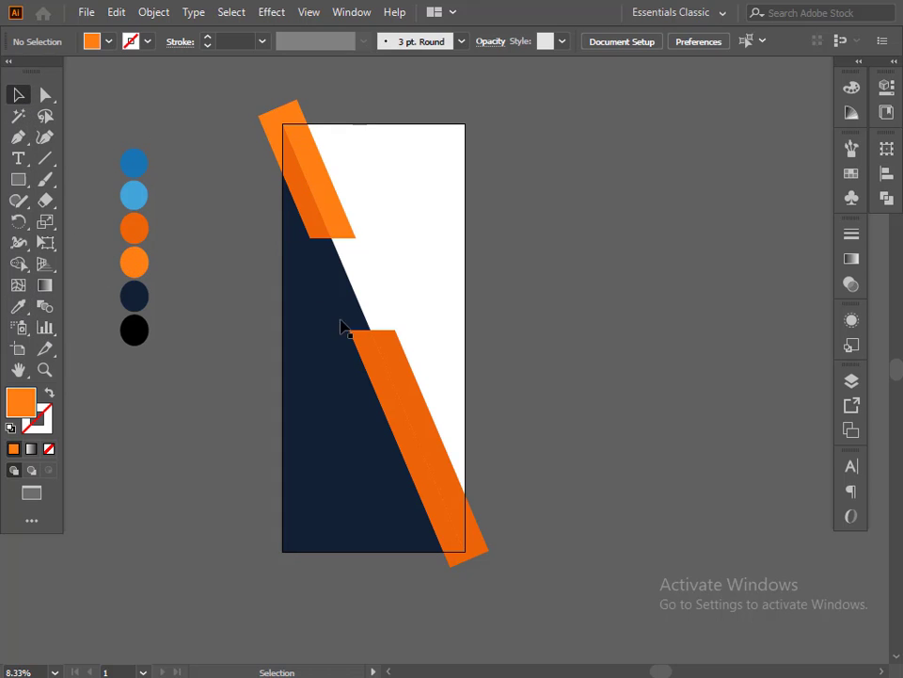
# Step: Fill the outer half of the lower bar piece with the lighter orange palette colour
pyautogui.click(419, 404)
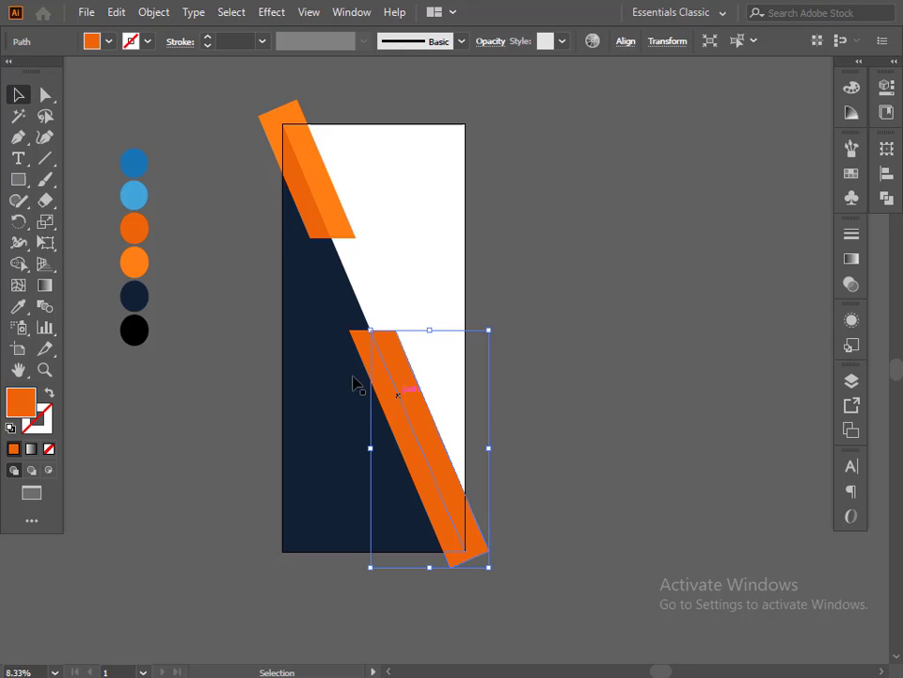
pyautogui.click(18, 306)
pyautogui.click(148, 262)
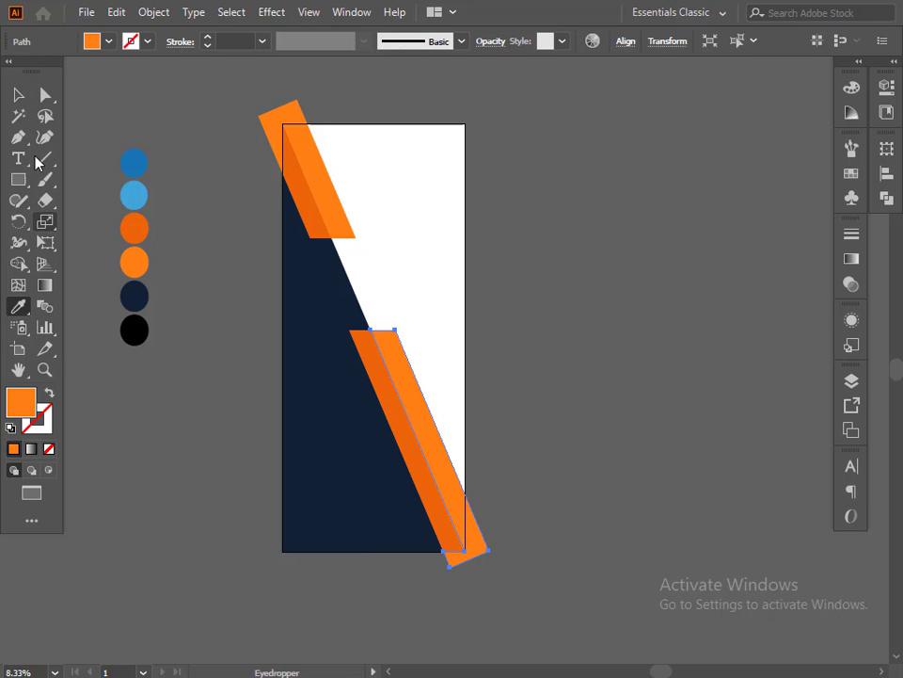
pyautogui.click(18, 94)
pyautogui.click(216, 110)
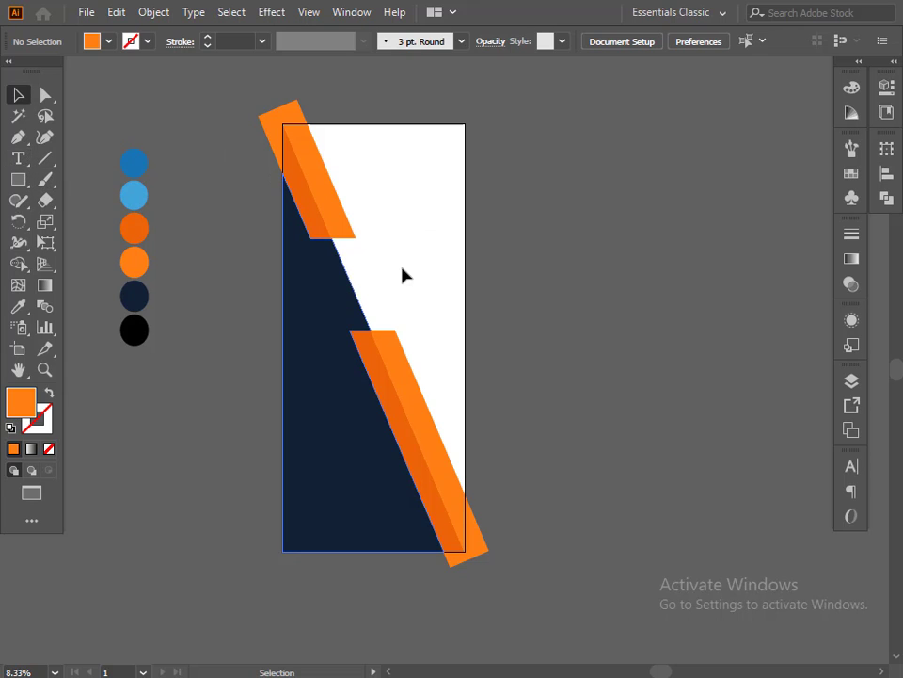
# Step: Place a placeholder text line in the white area near the artboard's top and enlarge it to heading size
pyautogui.hotkey('ctrl', 'space')
pyautogui.moveTo(317, 128); pyautogui.dragTo(495, 269)
pyautogui.moveTo(448, 238); pyautogui.dragTo(584, 339)
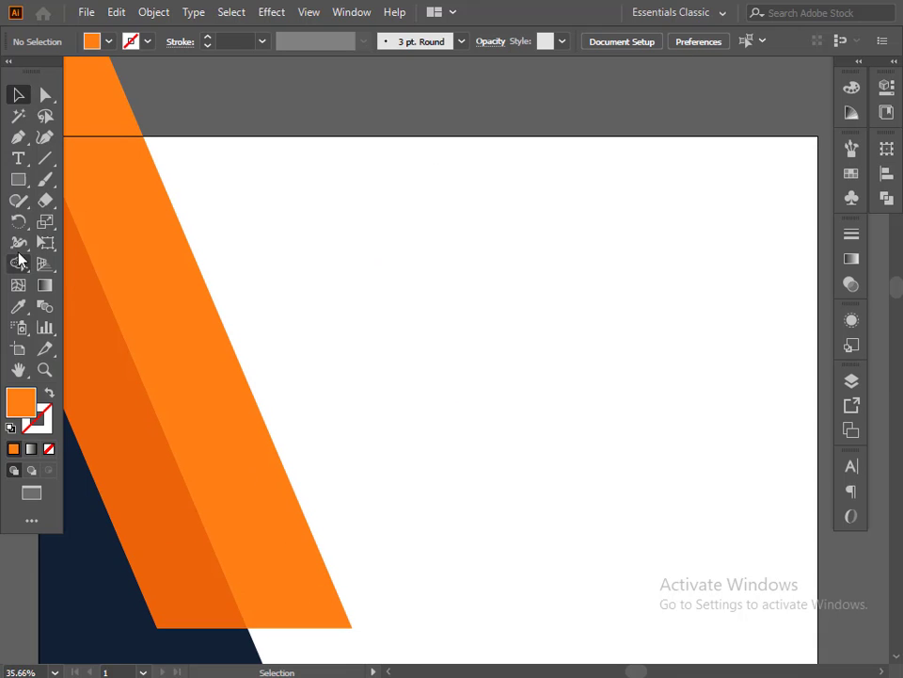
pyautogui.click(17, 157)
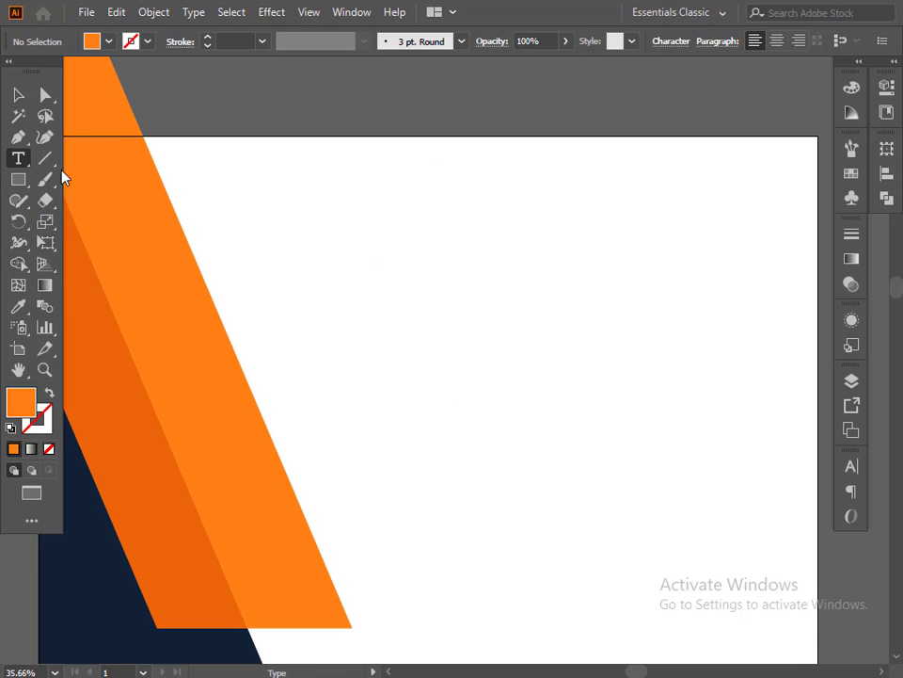
pyautogui.click(476, 254)
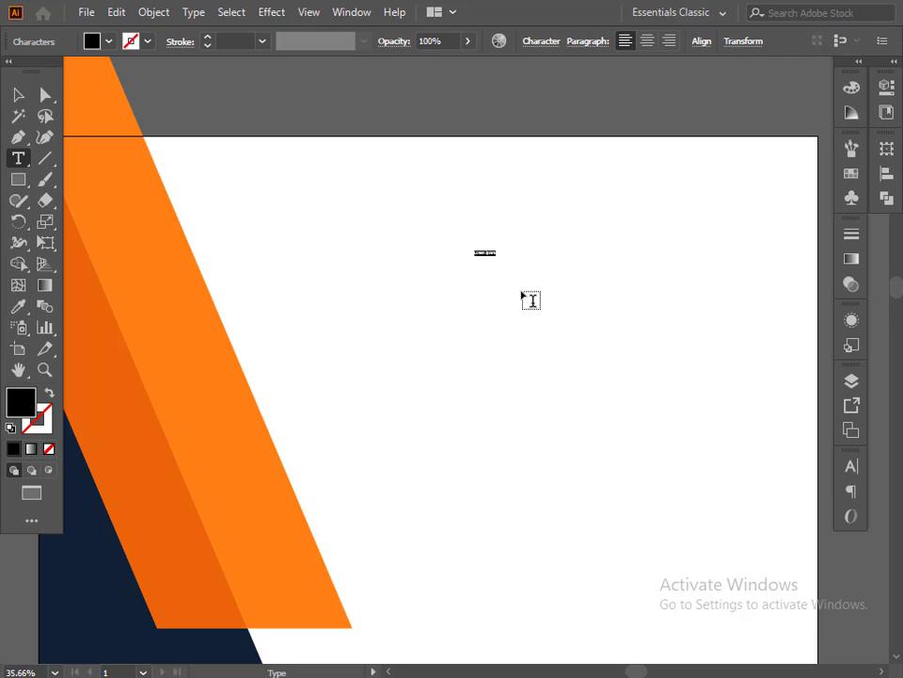
pyautogui.click(20, 98)
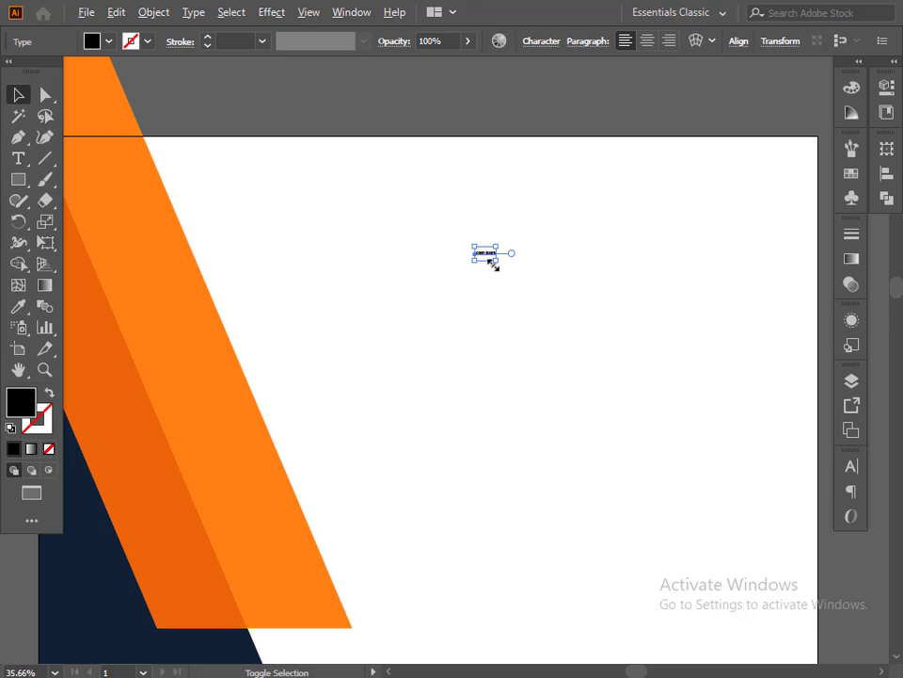
pyautogui.moveTo(493, 264); pyautogui.dragTo(533, 297)
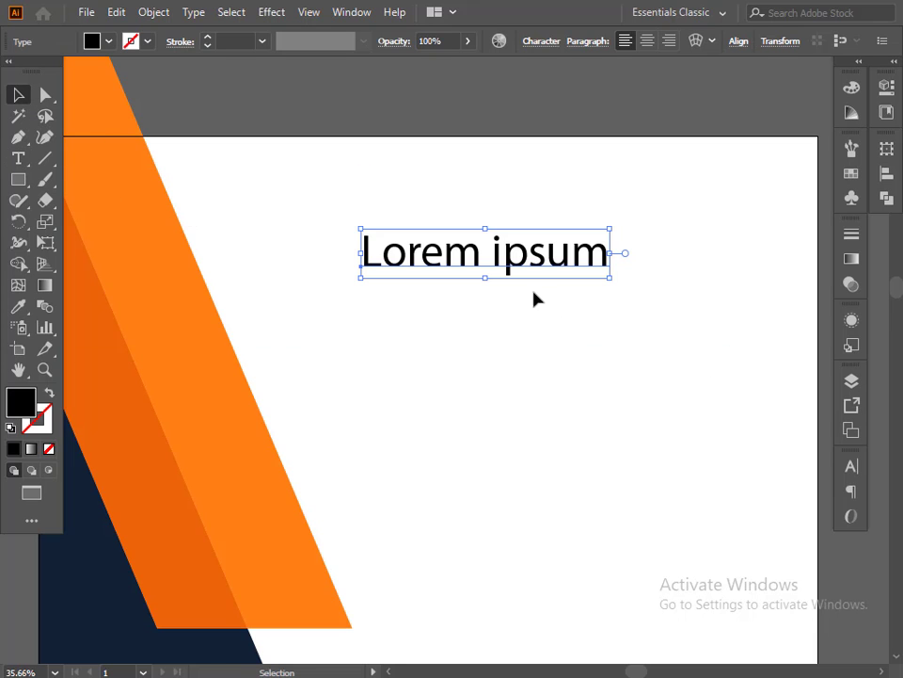
# Step: Replace the placeholder text with "LOGO NAME" and move it towards the artboard's right edge
pyautogui.doubleClick(607, 256)
pyautogui.moveTo(607, 256); pyautogui.dragTo(359, 278)
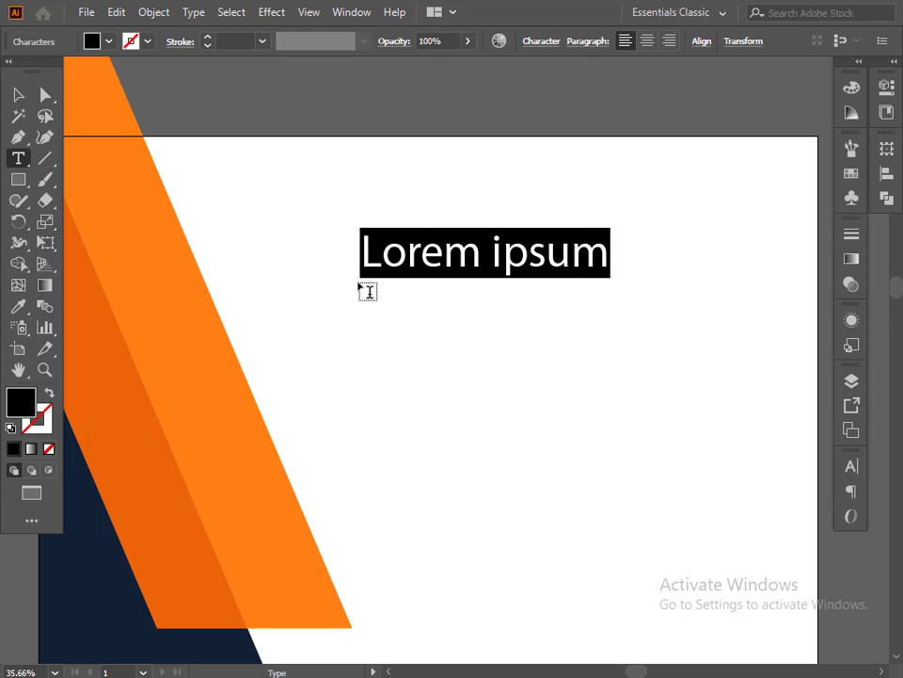
pyautogui.press('BackSpace')
pyautogui.write('LOGO NAME')
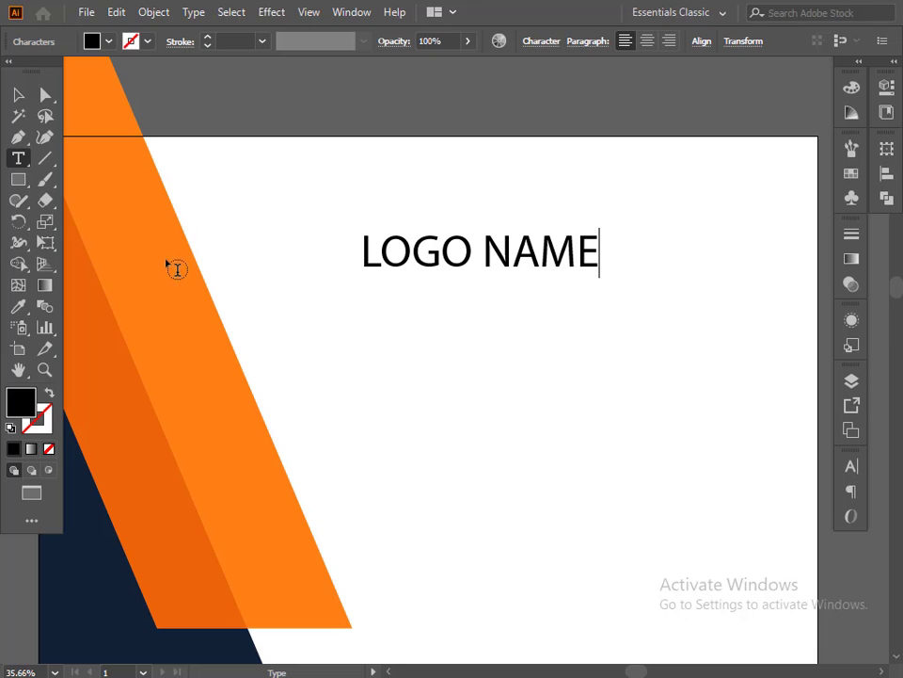
pyautogui.click(17, 95)
pyautogui.moveTo(530, 262); pyautogui.dragTo(632, 257)
pyautogui.click(664, 303)
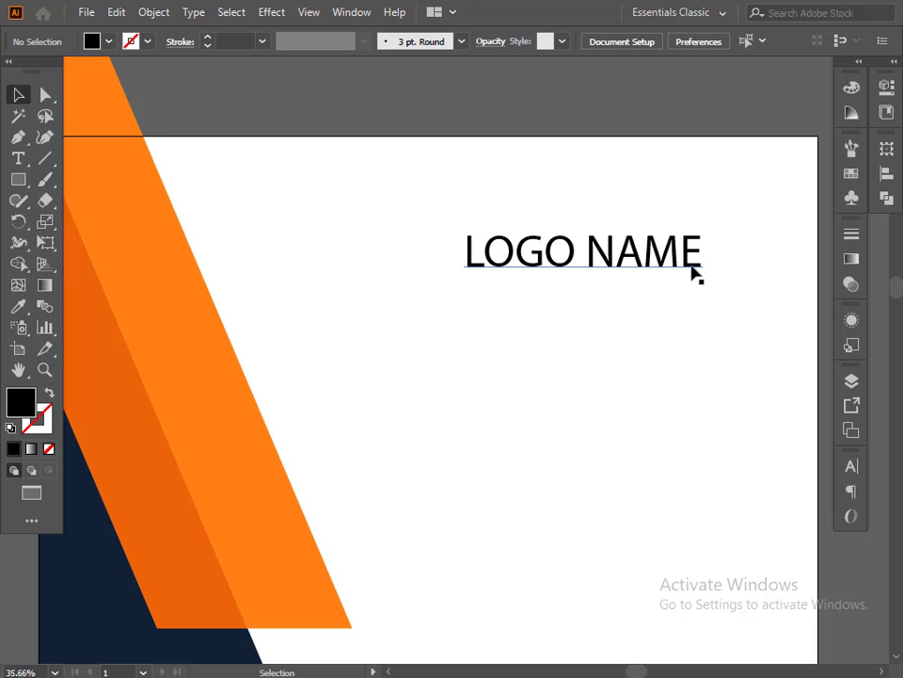
# Step: Set the word "NAME" in the logo text to Arial Bold
pyautogui.doubleClick(697, 273)
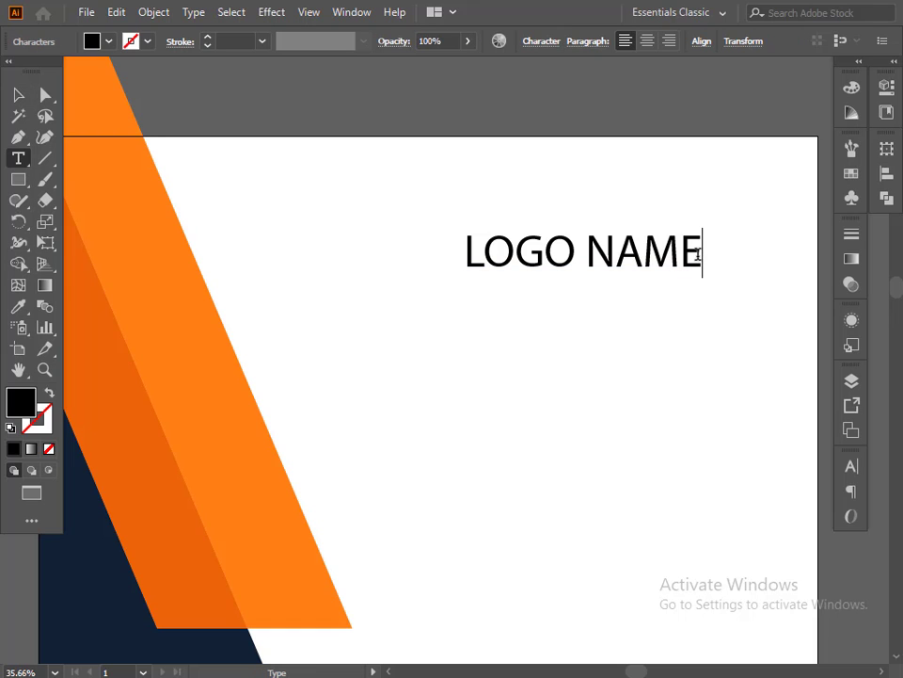
pyautogui.moveTo(700, 252); pyautogui.dragTo(585, 252)
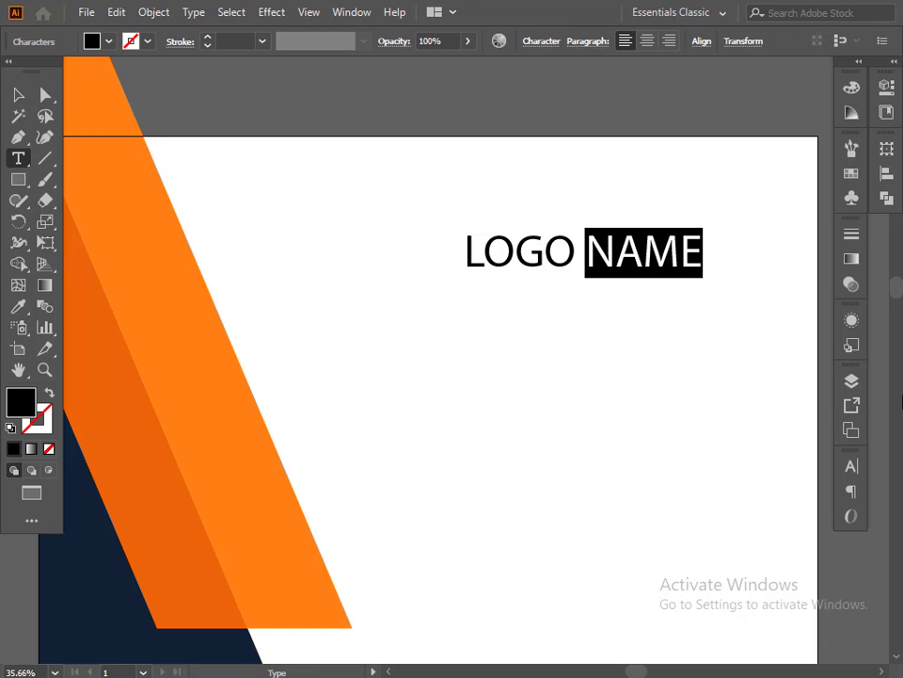
pyautogui.click(852, 470)
pyautogui.click(819, 478)
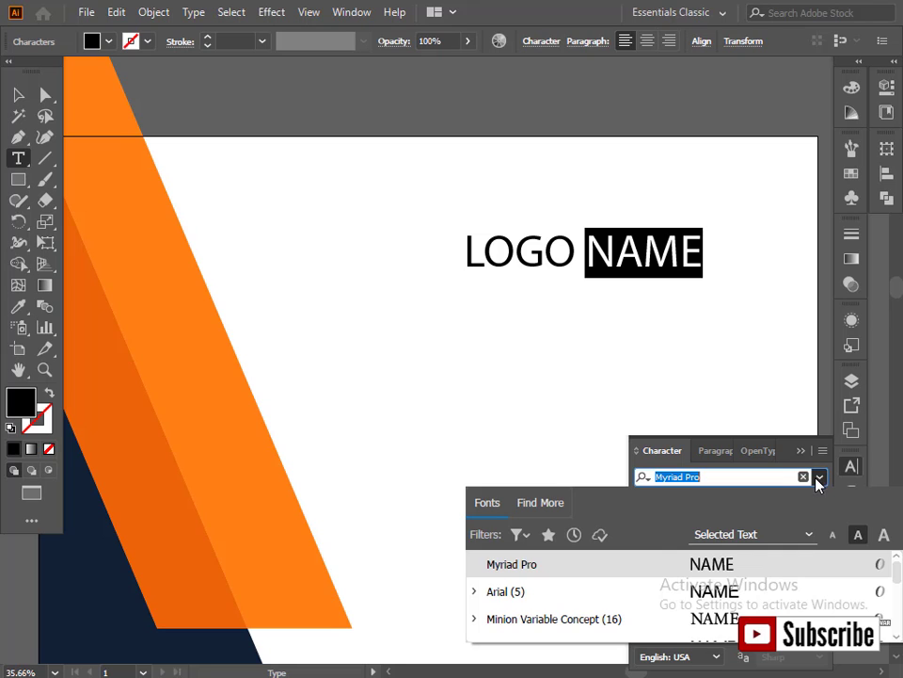
pyautogui.click(579, 592)
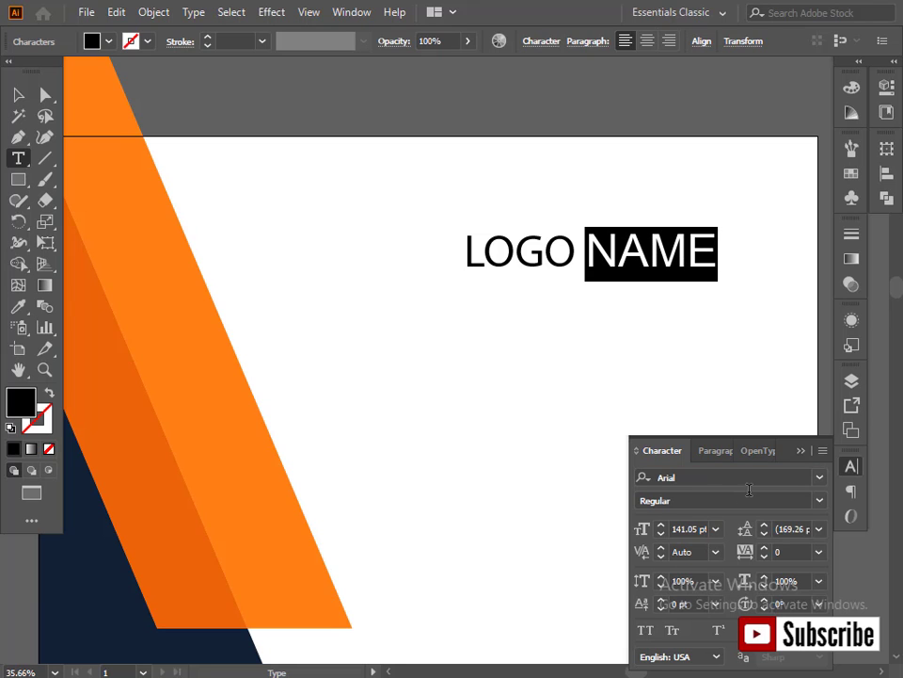
pyautogui.click(818, 500)
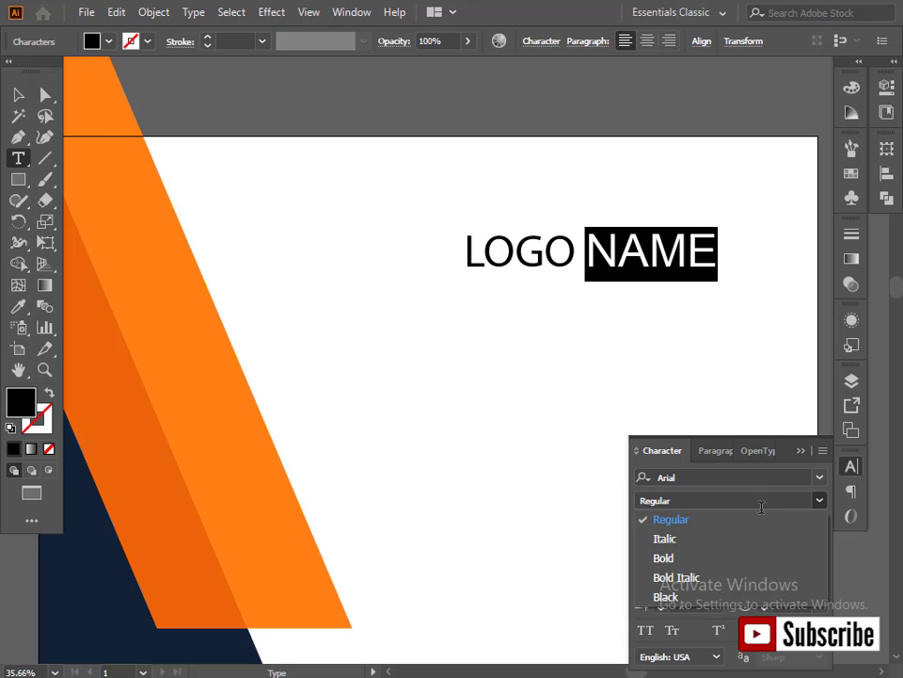
pyautogui.click(715, 563)
pyautogui.click(18, 94)
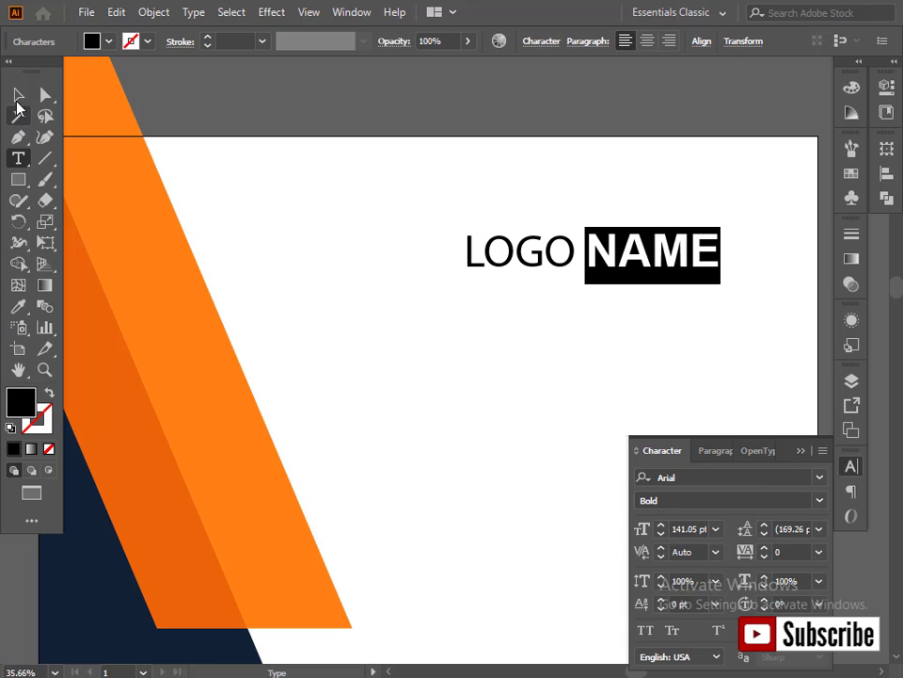
pyautogui.click(450, 272)
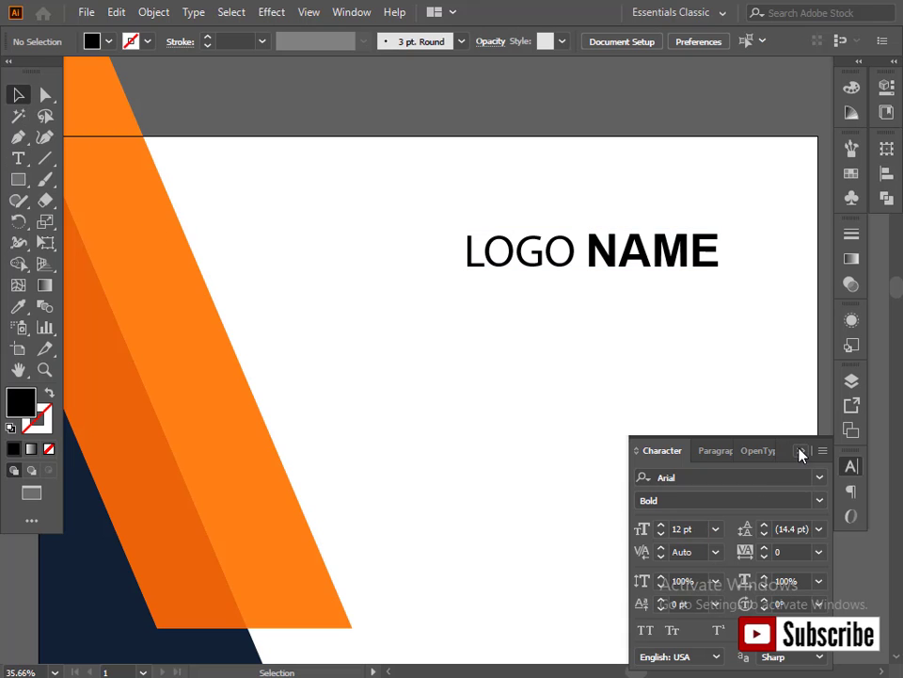
pyautogui.click(800, 452)
# Step: Draw a small hexagon with the Polygon tool in the white area near the artboard's top and fill it with the light beige swatch
pyautogui.moveTo(18, 179); pyautogui.dragTo(81, 244)
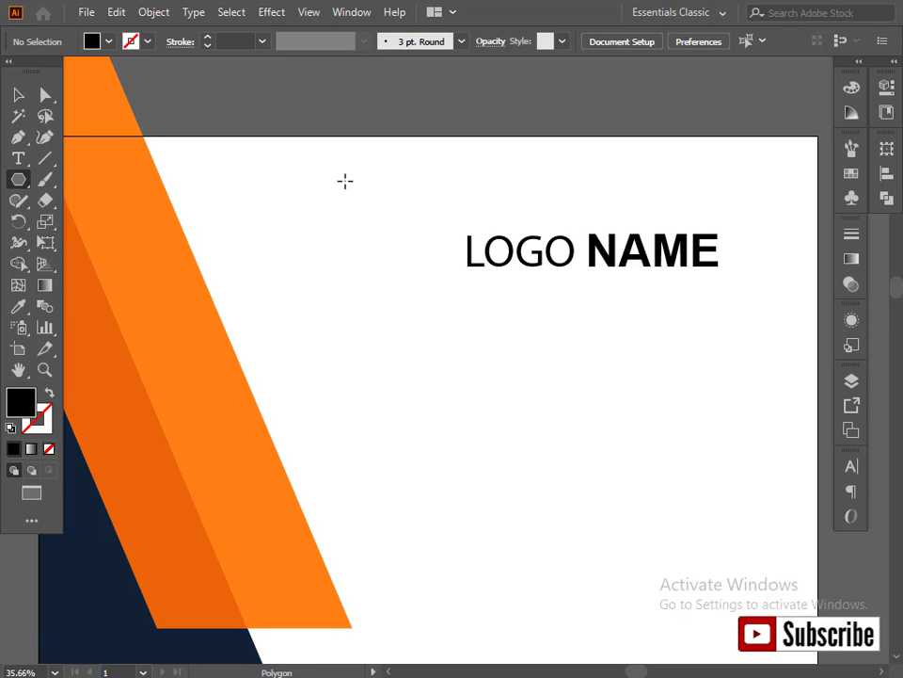
pyautogui.moveTo(317, 185); pyautogui.dragTo(328, 239)
pyautogui.click(18, 94)
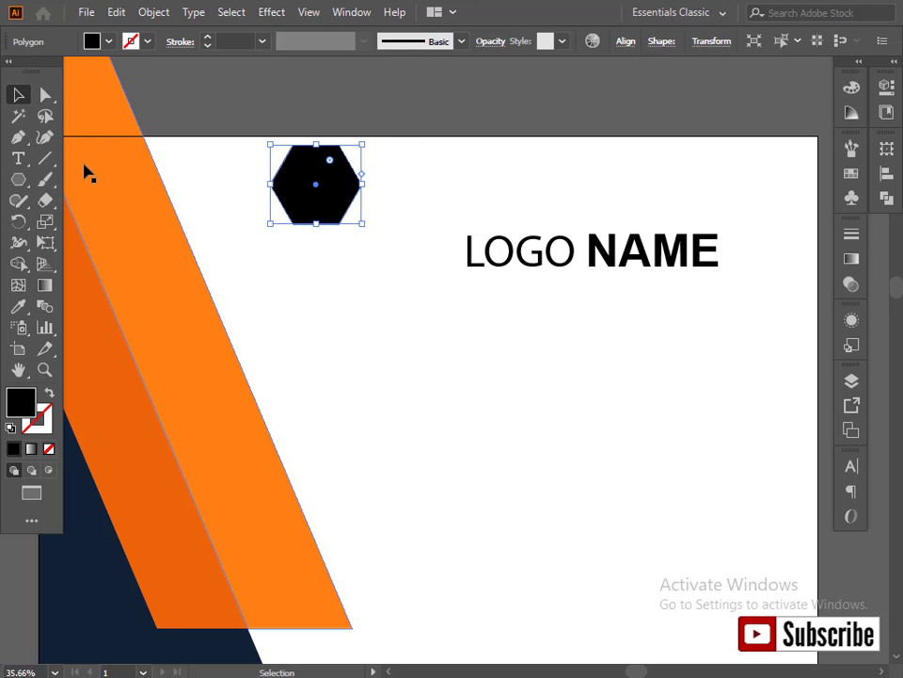
pyautogui.click(89, 40)
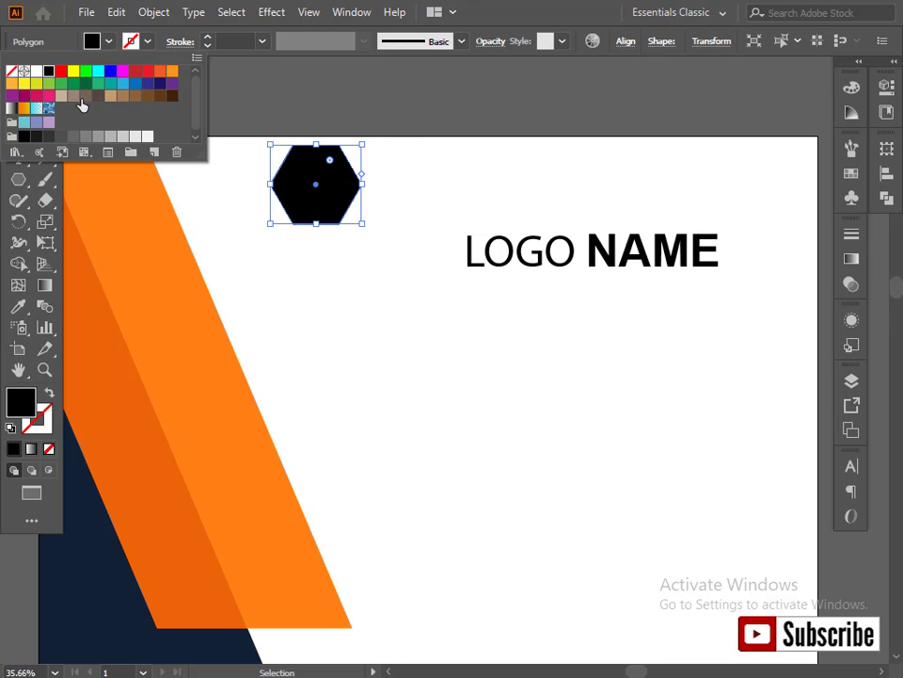
pyautogui.click(63, 96)
pyautogui.press('Escape')
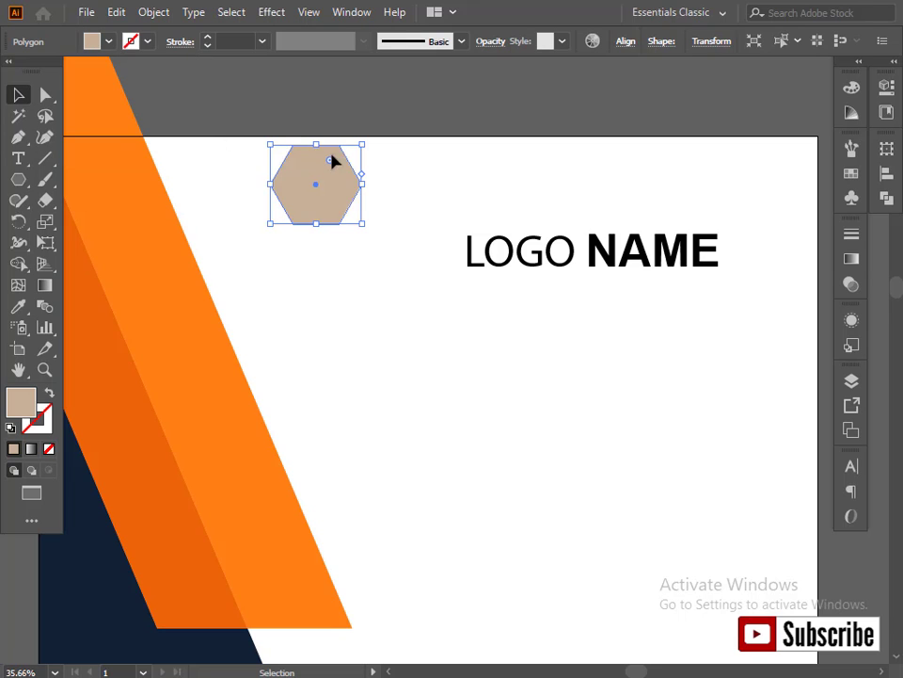
# Step: Duplicate the beige hexagon horizontally to the right so the copy overlaps about half of the original
pyautogui.hotkey('ctrl', 'shift', 'a')
pyautogui.click(314, 205)
pyautogui.moveTo(313, 205); pyautogui.dragTo(358, 204)
# Step: Give the duplicated hexagon a 13 pt outline in the dark brown swatch colour
pyautogui.click(208, 38)
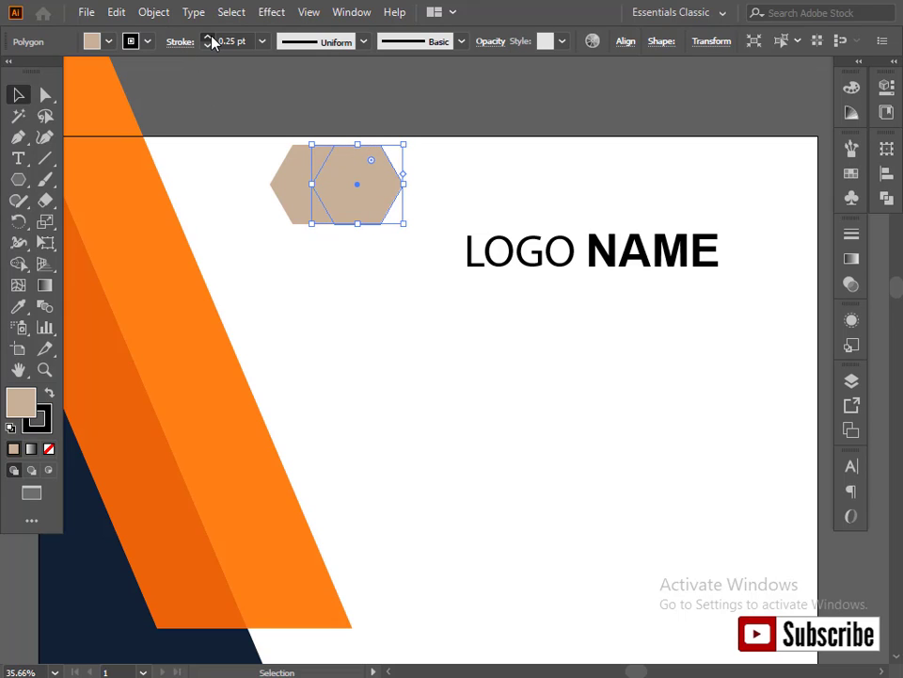
pyautogui.click(208, 38)
pyautogui.click(208, 37)
pyautogui.click(208, 38)
pyautogui.click(208, 38)
pyautogui.click(208, 38)
pyautogui.click(211, 38)
pyautogui.click(211, 38)
pyautogui.click(211, 38)
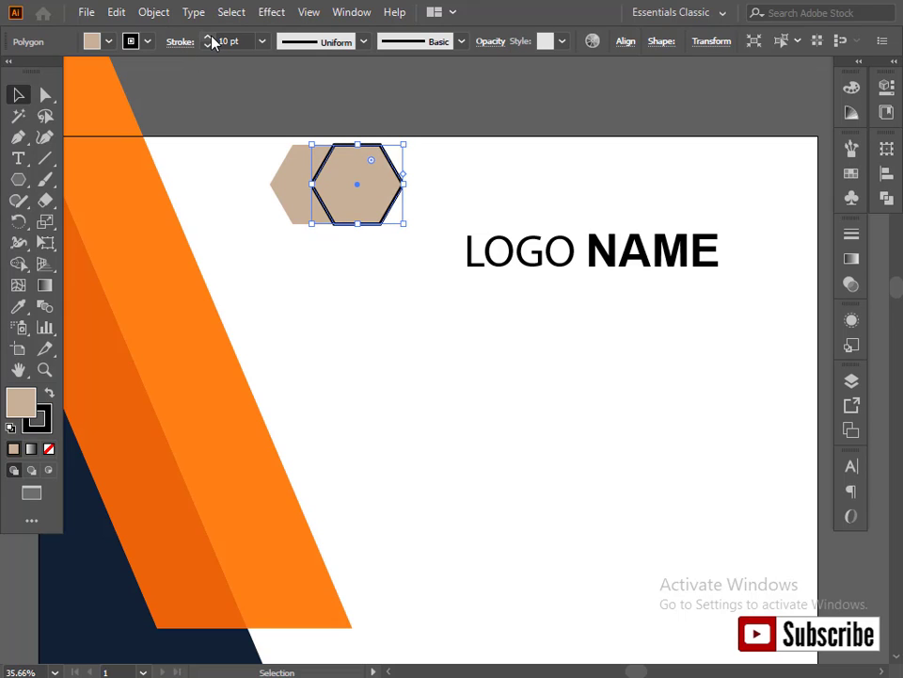
pyautogui.click(210, 38)
pyautogui.click(211, 38)
pyautogui.click(147, 42)
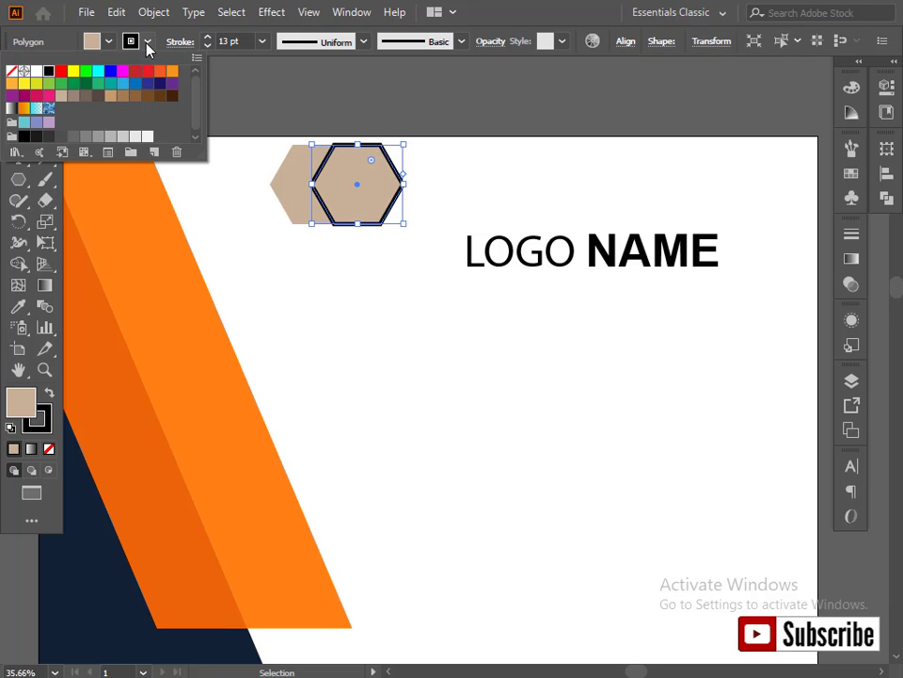
pyautogui.click(147, 95)
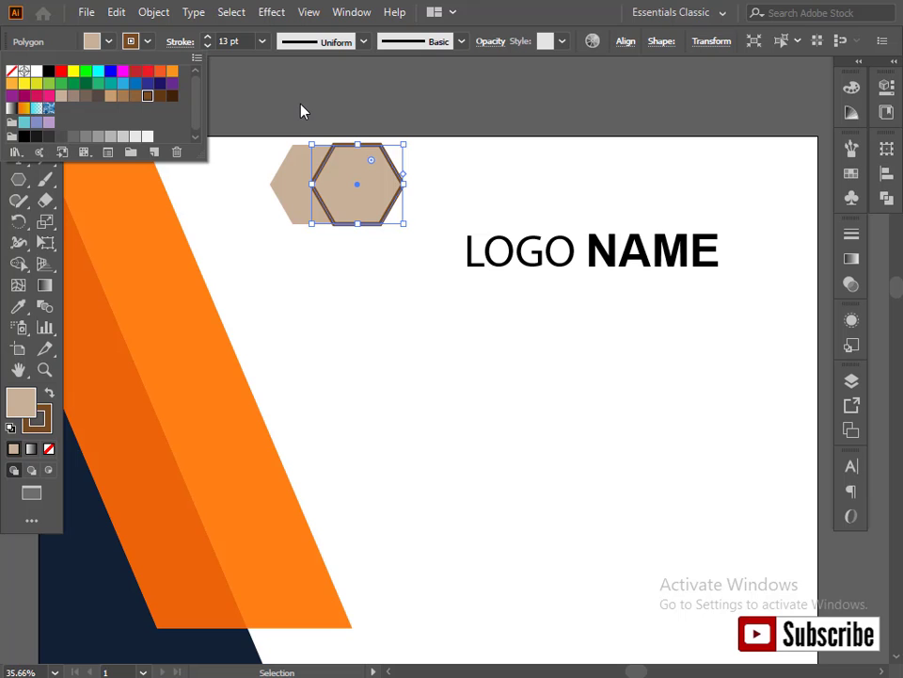
pyautogui.click(268, 93)
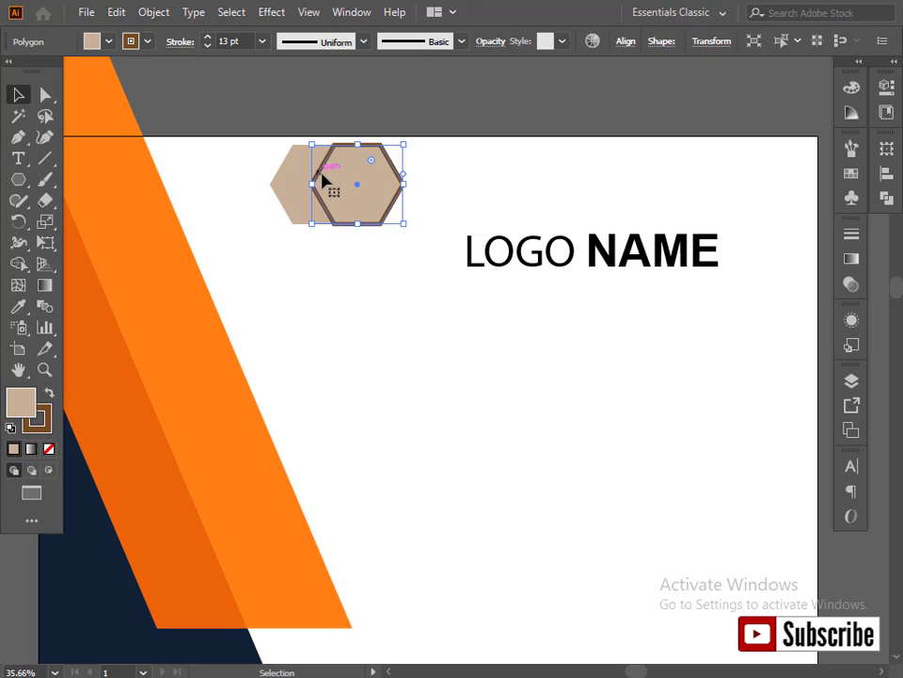
# Step: Expand the outlined hexagon's fill and stroke into separate shapes
pyautogui.hotkey('ctrl', 'space')
pyautogui.moveTo(240, 132); pyautogui.dragTo(309, 228)
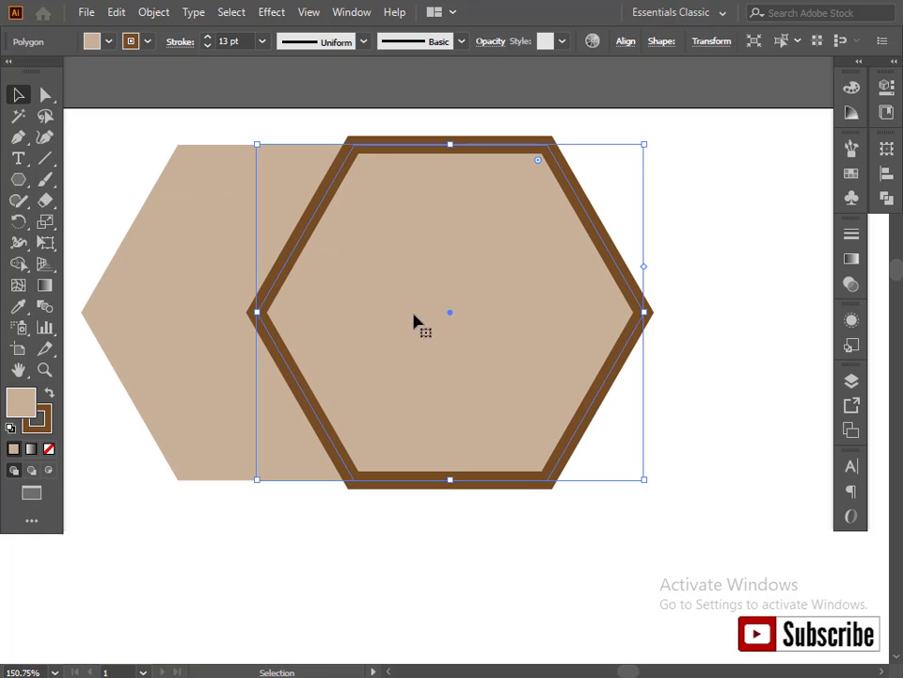
pyautogui.click(151, 13)
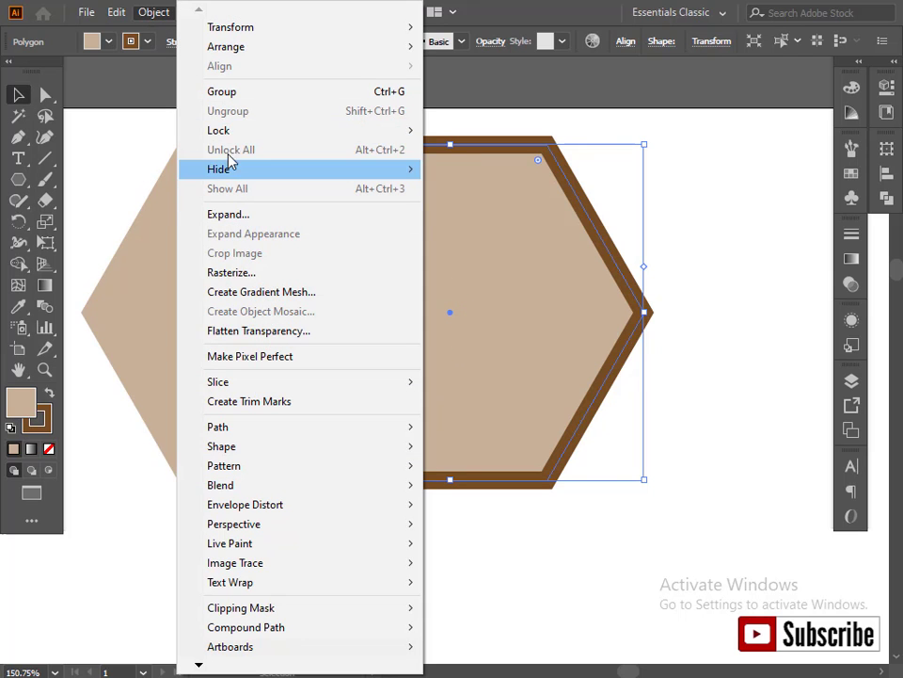
pyautogui.click(243, 214)
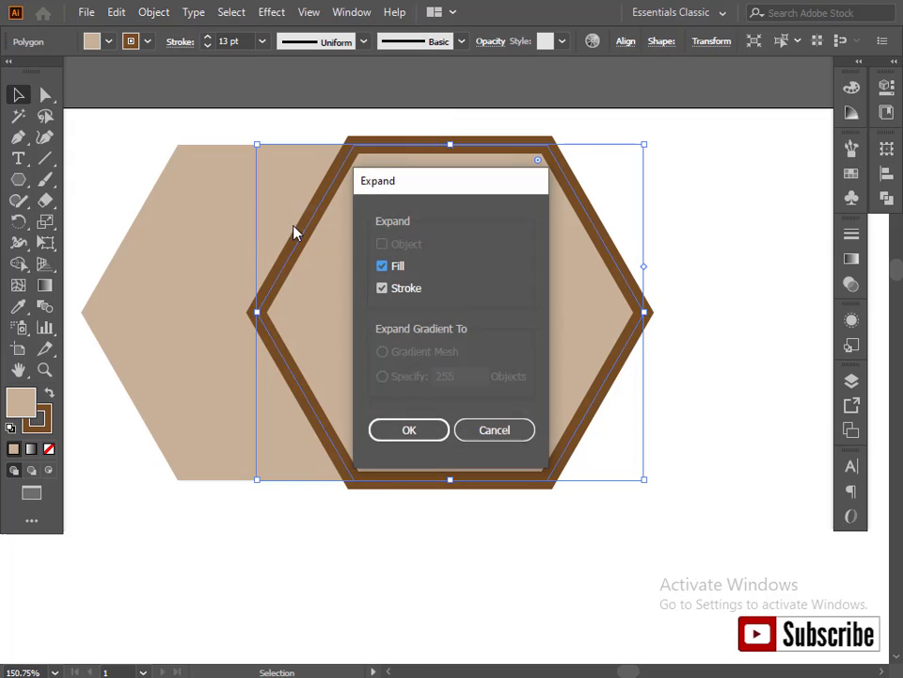
pyautogui.click(410, 429)
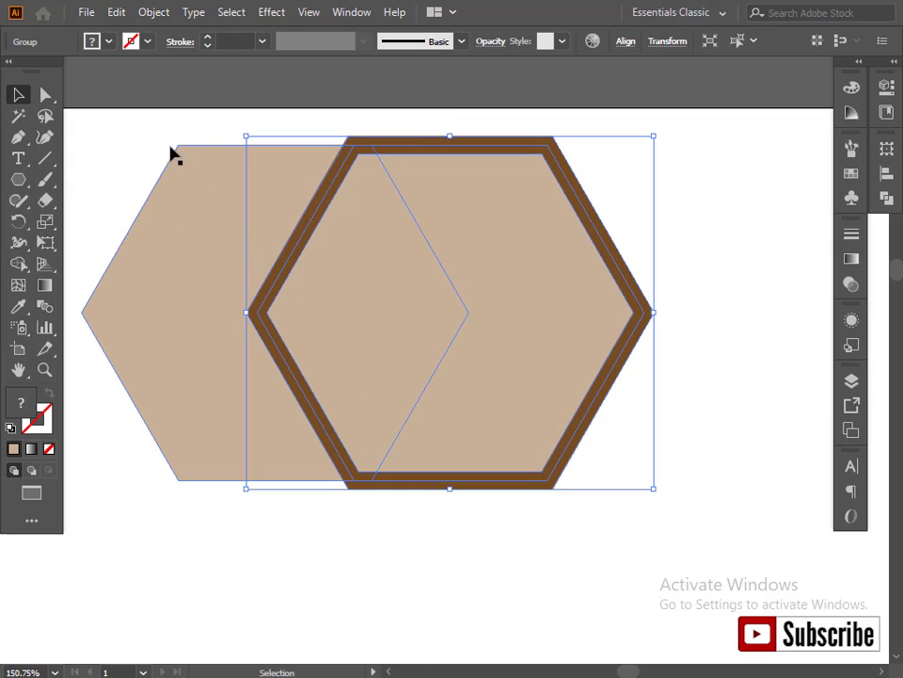
# Step: Select both overlapping hexagons and cut away their hidden parts with the Trim pathfinder
pyautogui.moveTo(171, 105); pyautogui.dragTo(460, 264)
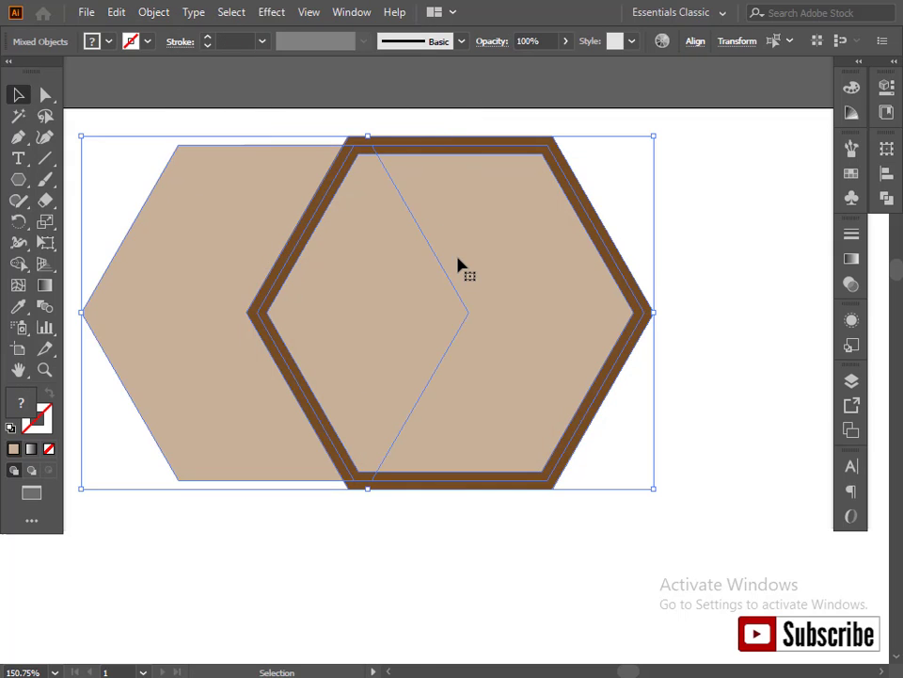
pyautogui.click(886, 198)
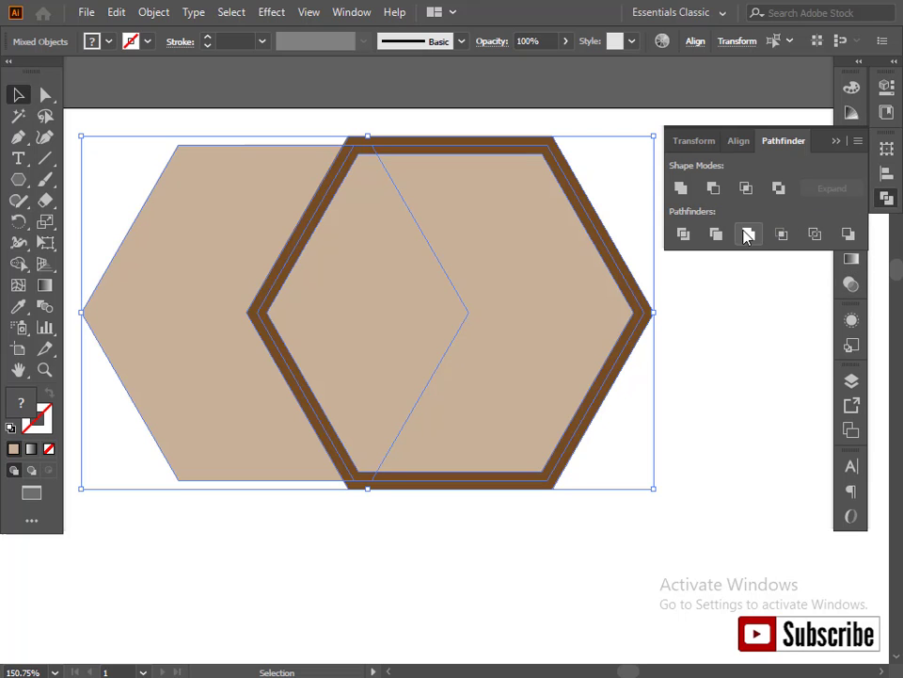
pyautogui.click(716, 240)
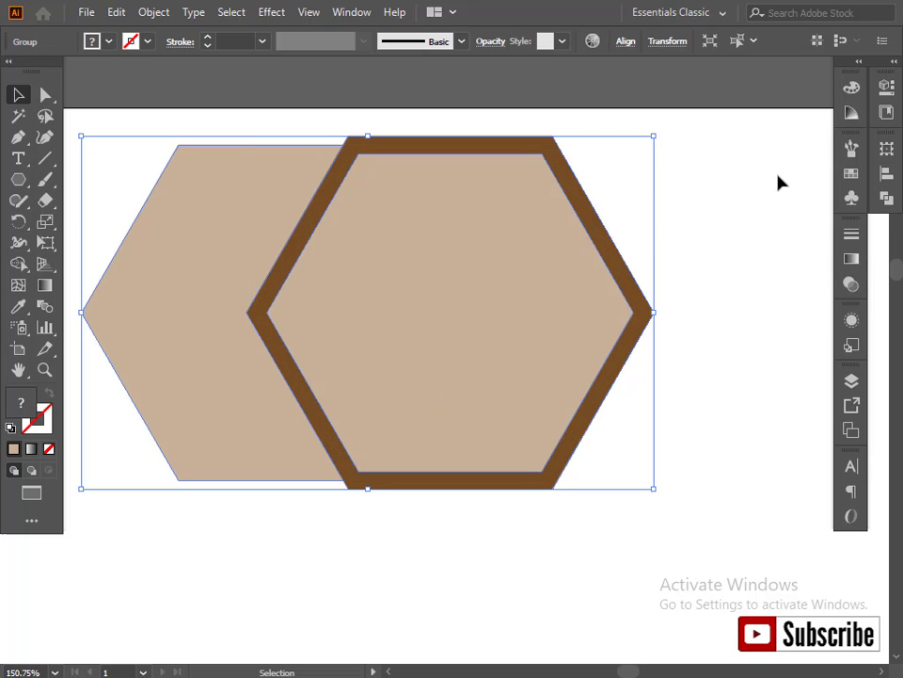
# Step: Select the brown outline shape by its colour with the Magic Wand and delete it
pyautogui.click(18, 116)
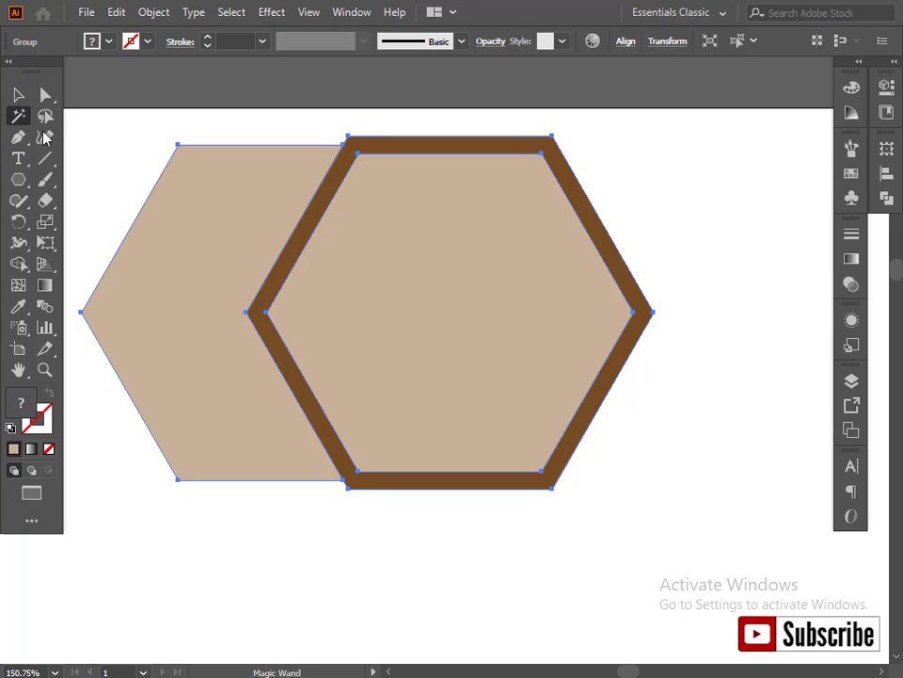
pyautogui.click(367, 142)
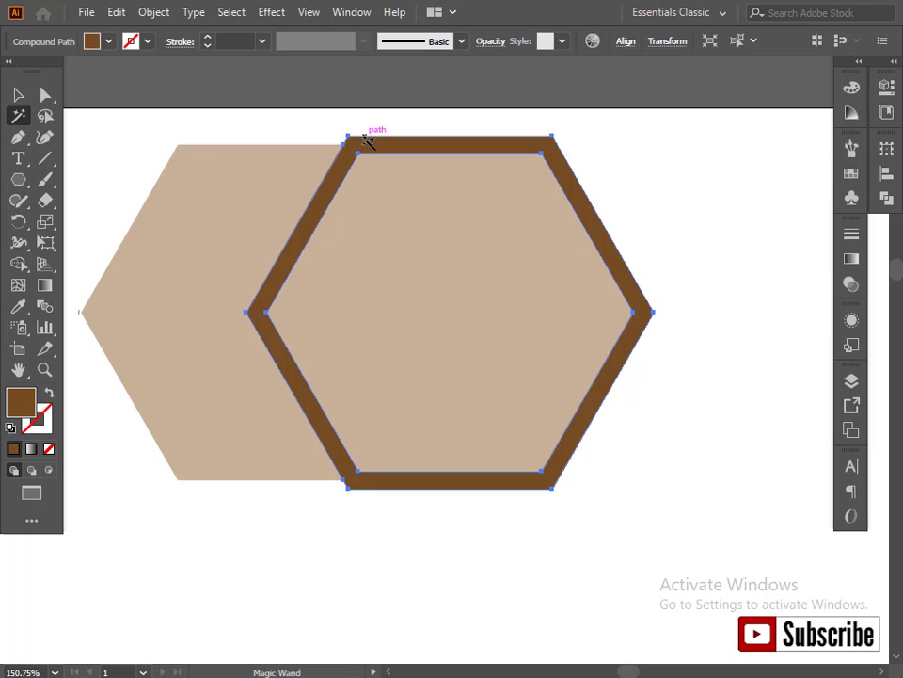
pyautogui.press('Delete')
pyautogui.click(18, 94)
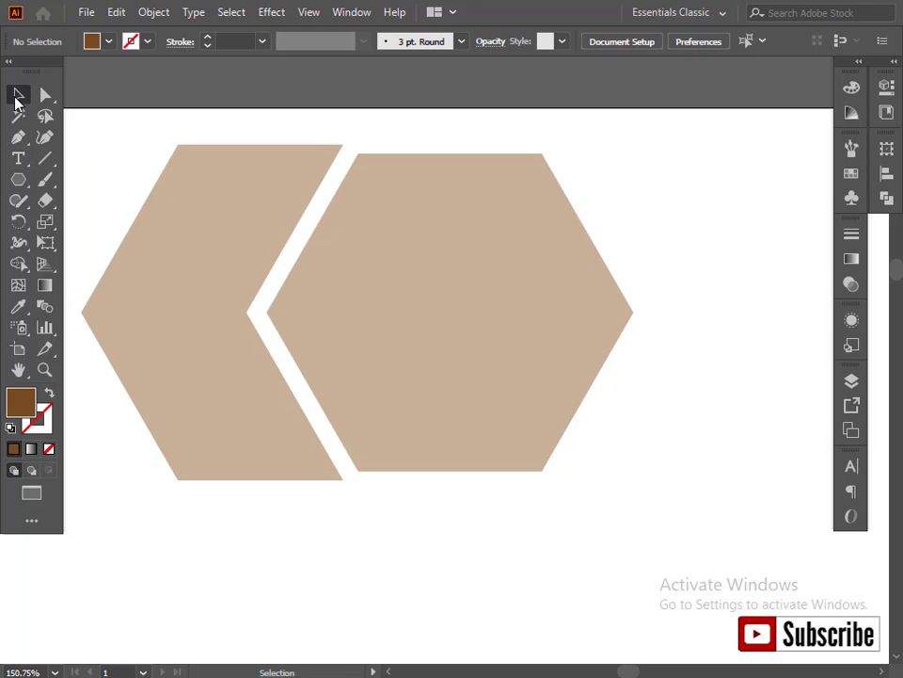
# Step: Ungroup the remaining beige chevron and hexagon
pyautogui.click(370, 195)
pyautogui.rightClick(369, 194)
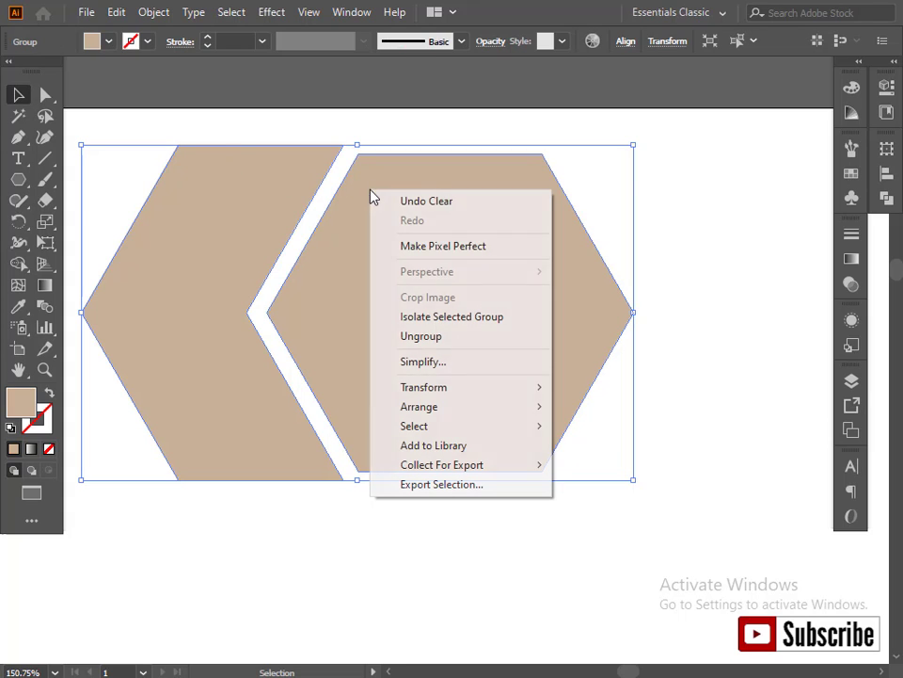
pyautogui.click(438, 336)
pyautogui.click(693, 256)
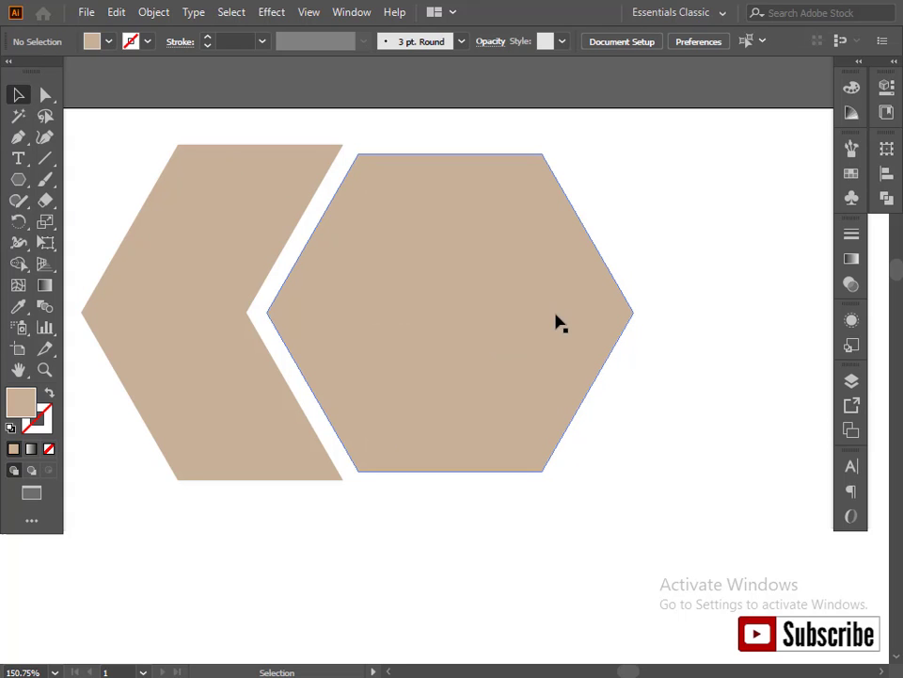
# Step: Move the chevron and hexagon together to the left of the "LOGO NAME" text, level with it
pyautogui.keyDown('ctrl'); pyautogui.keyDown('alt'); pyautogui.click(562, 317); pyautogui.keyUp('alt'); pyautogui.keyUp('ctrl')
pyautogui.keyDown('ctrl'); pyautogui.keyDown('alt'); pyautogui.click(563, 317); pyautogui.keyUp('alt'); pyautogui.keyUp('ctrl')
pyautogui.keyDown('ctrl'); pyautogui.keyDown('alt'); pyautogui.click(512, 339); pyautogui.keyUp('alt'); pyautogui.keyUp('ctrl')
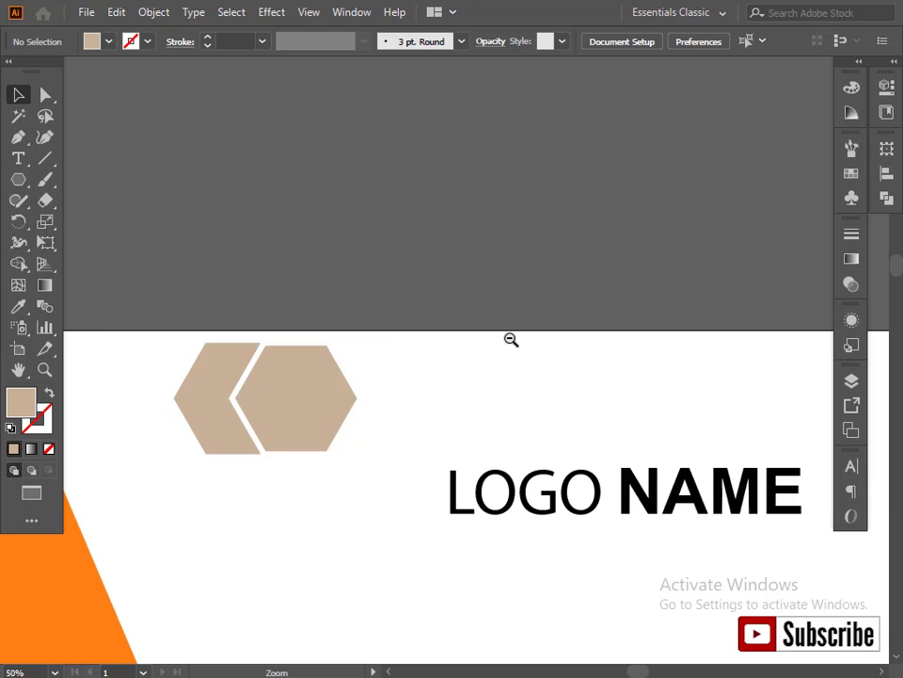
pyautogui.keyDown('ctrl'); pyautogui.keyDown('alt'); pyautogui.click(510, 340); pyautogui.keyUp('alt'); pyautogui.keyUp('ctrl')
pyautogui.moveTo(394, 349); pyautogui.dragTo(531, 288)
pyautogui.moveTo(477, 396); pyautogui.dragTo(329, 279)
pyautogui.moveTo(363, 334); pyautogui.dragTo(507, 411)
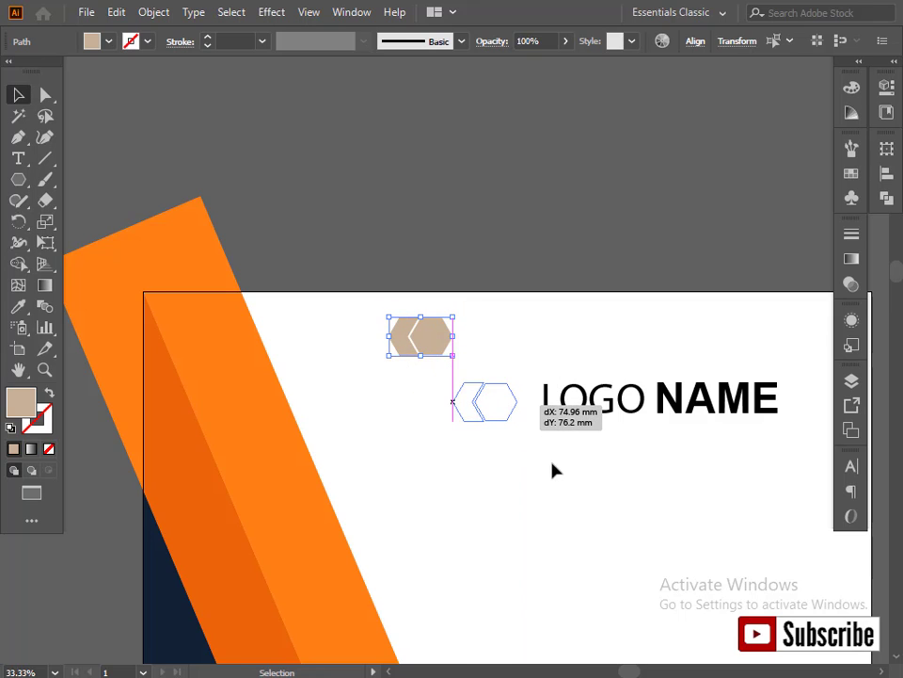
pyautogui.click(496, 470)
# Step: Fill the emblem's hexagon with the darker orange sampled from the diagonal bar using the Eyedropper
pyautogui.click(502, 418)
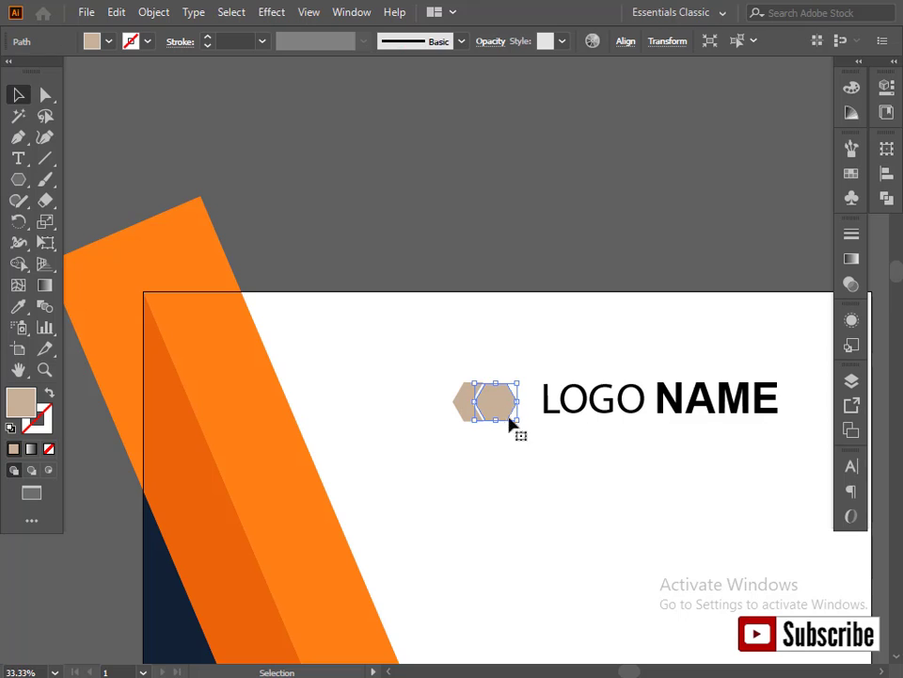
pyautogui.click(18, 308)
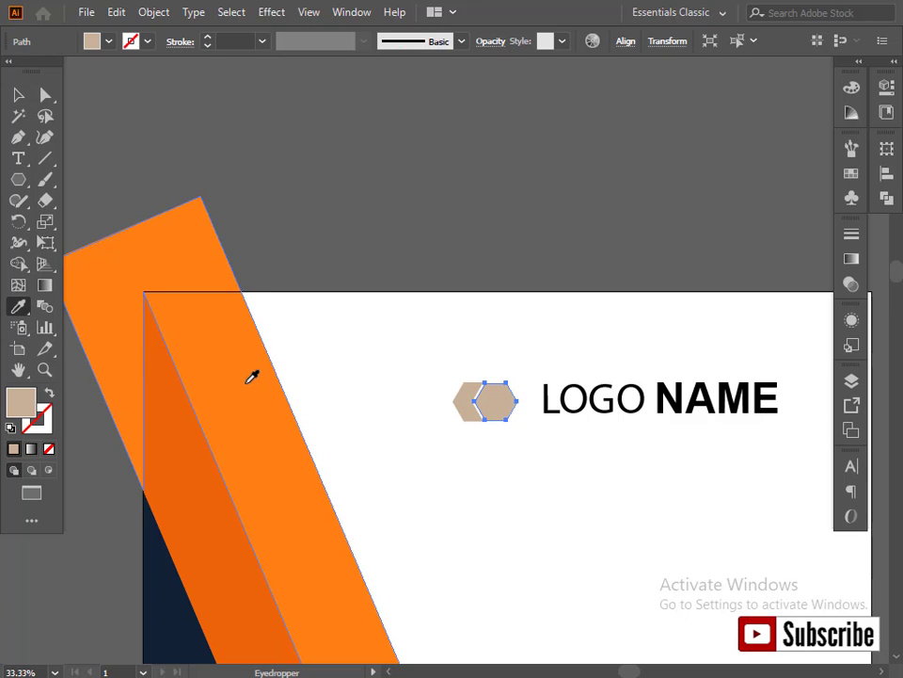
pyautogui.click(200, 432)
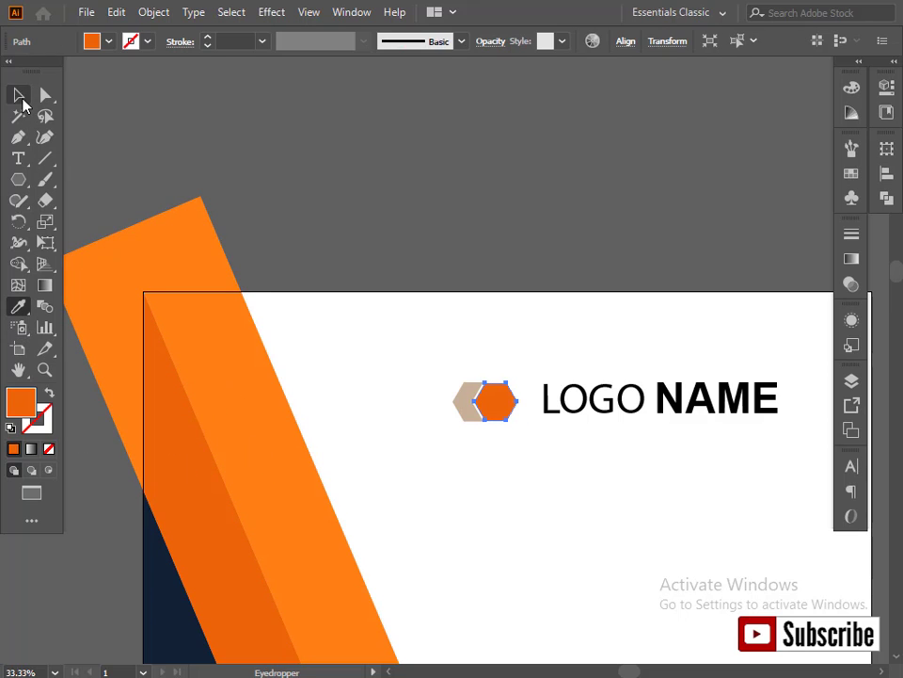
pyautogui.click(20, 95)
pyautogui.click(661, 494)
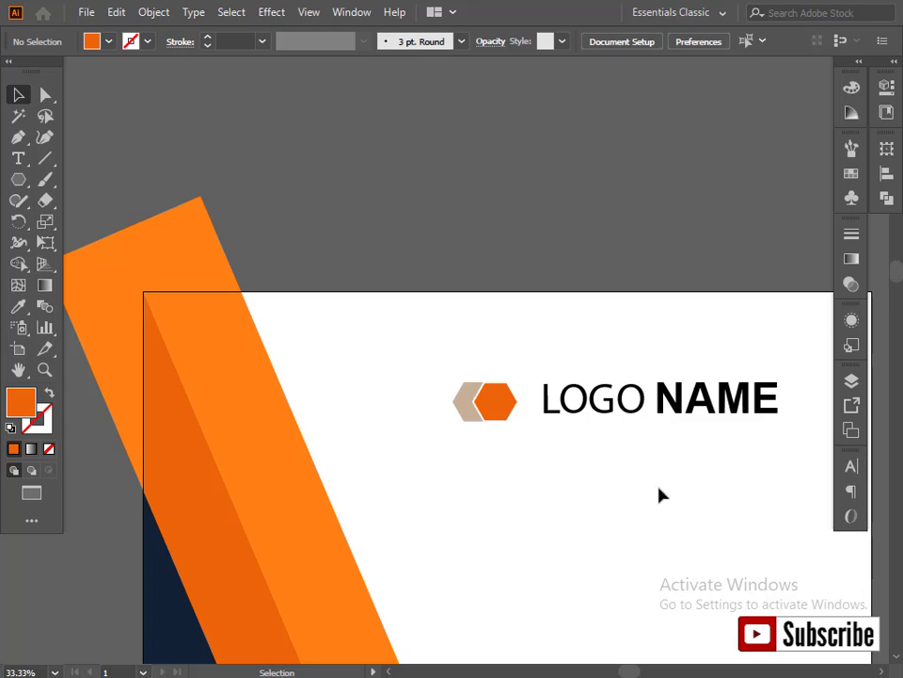
# Step: Fill the emblem's chevron with the black sampled from the logo text using the Eyedropper
pyautogui.click(470, 421)
pyautogui.click(18, 307)
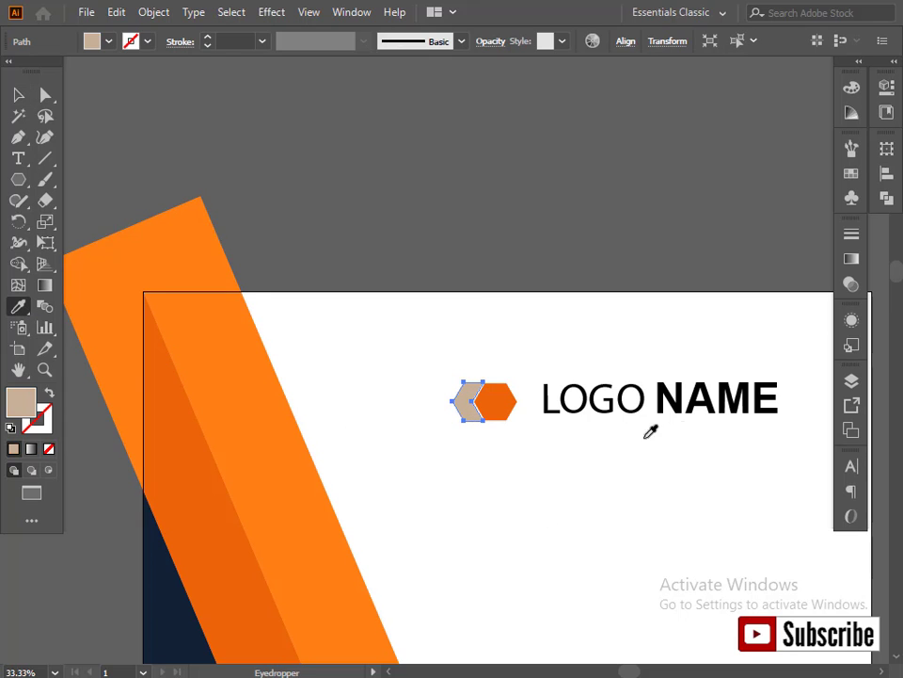
pyautogui.click(661, 387)
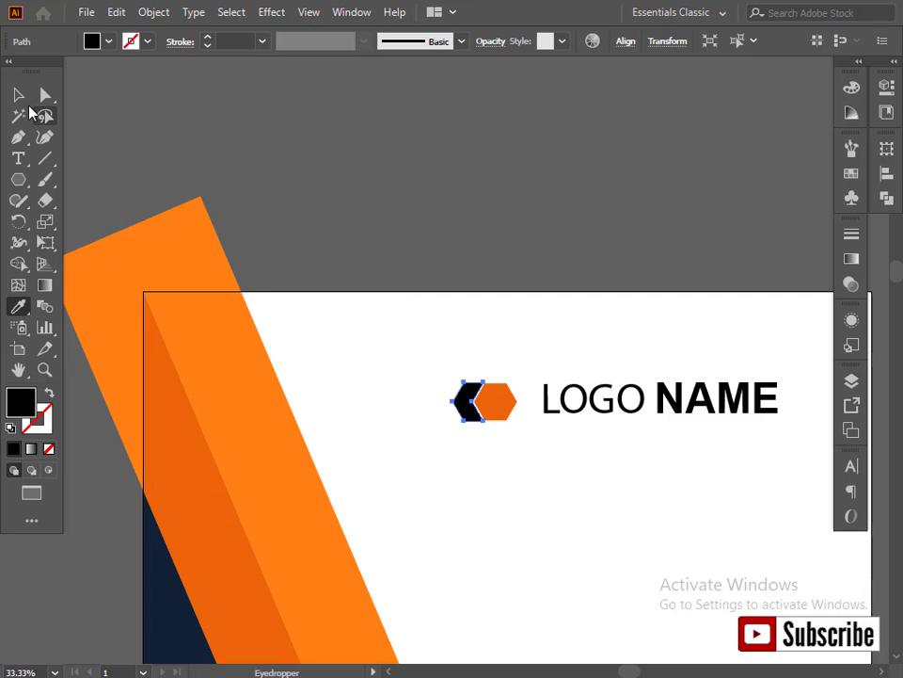
pyautogui.click(18, 95)
pyautogui.click(664, 414)
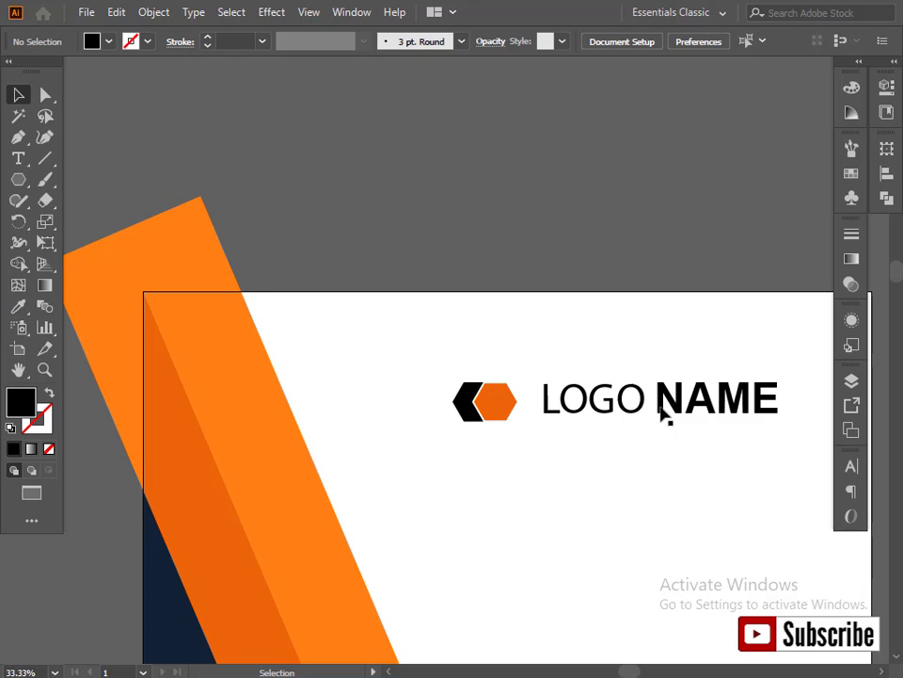
# Step: Select both emblem pieces and shift them right until they sit close to the "LOGO NAME" text
pyautogui.keyDown('ctrl'); pyautogui.keyDown('alt'); pyautogui.click(571, 414); pyautogui.keyUp('alt'); pyautogui.keyUp('ctrl')
pyautogui.keyDown('ctrl'); pyautogui.keyDown('alt'); pyautogui.click(570, 413); pyautogui.keyUp('alt'); pyautogui.keyUp('ctrl')
pyautogui.moveTo(461, 404); pyautogui.dragTo(482, 393)
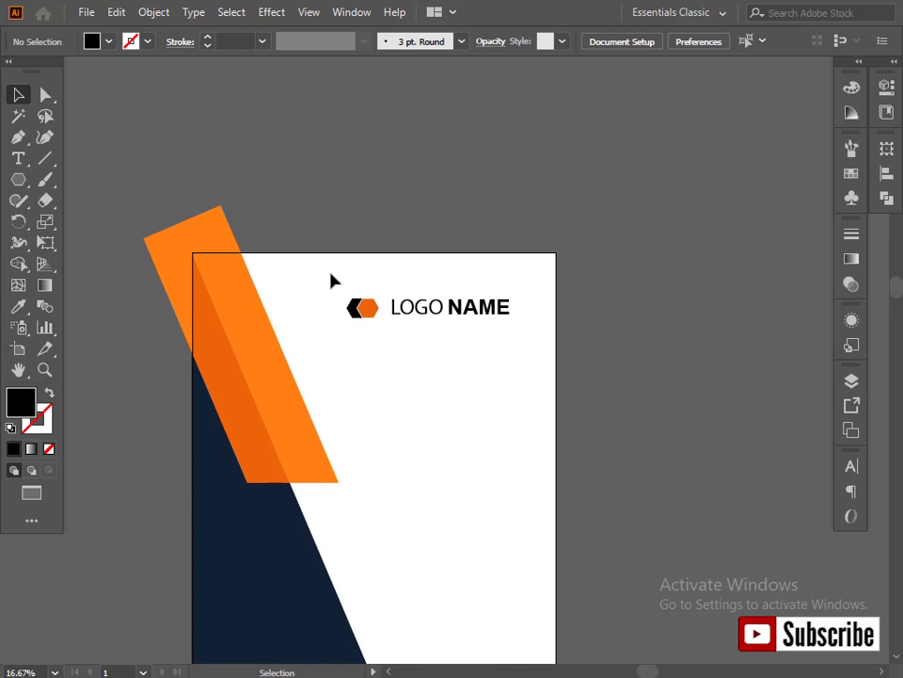
pyautogui.moveTo(331, 279); pyautogui.dragTo(455, 345)
pyautogui.click(252, 425)
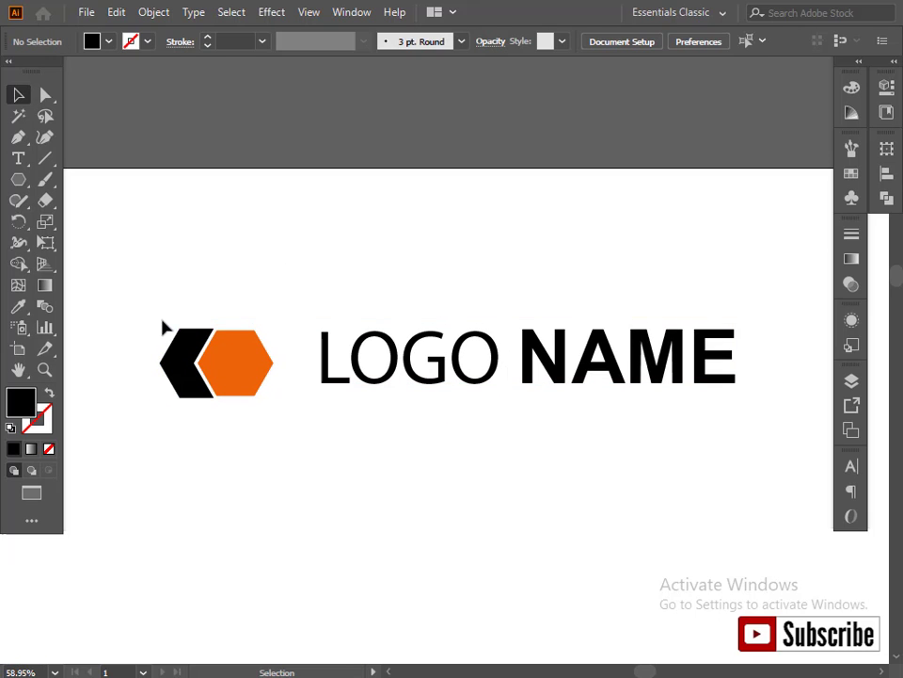
pyautogui.moveTo(165, 326); pyautogui.dragTo(303, 424)
pyautogui.press('a')
pyautogui.press('v')
pyautogui.moveTo(236, 370); pyautogui.dragTo(266, 365)
pyautogui.click(358, 442)
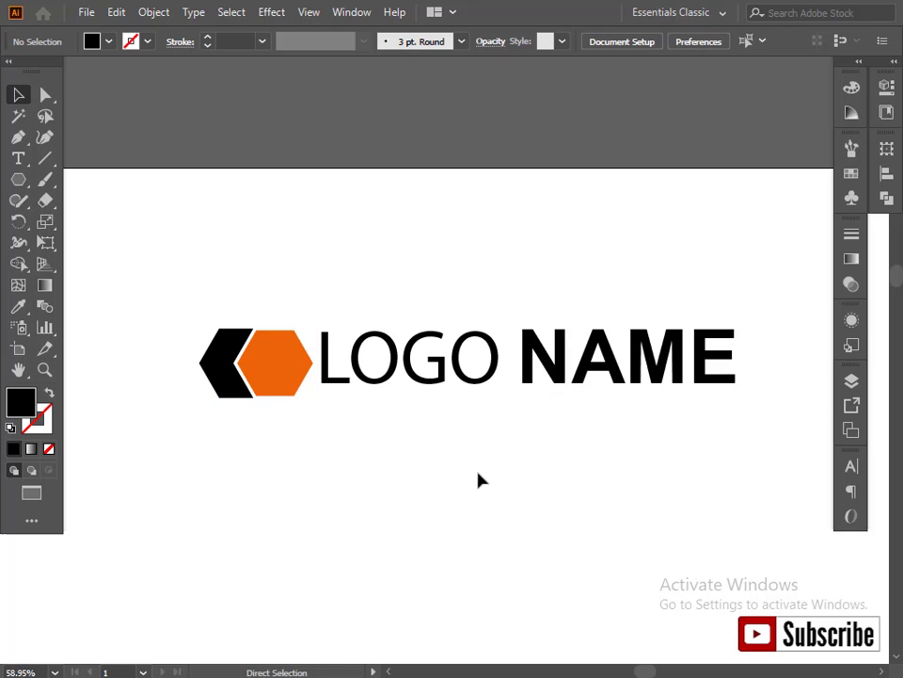
# Step: Duplicate the "LOGO NAME" text line directly below the original and open the copy for editing
pyautogui.press('space')
pyautogui.moveTo(454, 432); pyautogui.dragTo(425, 393)
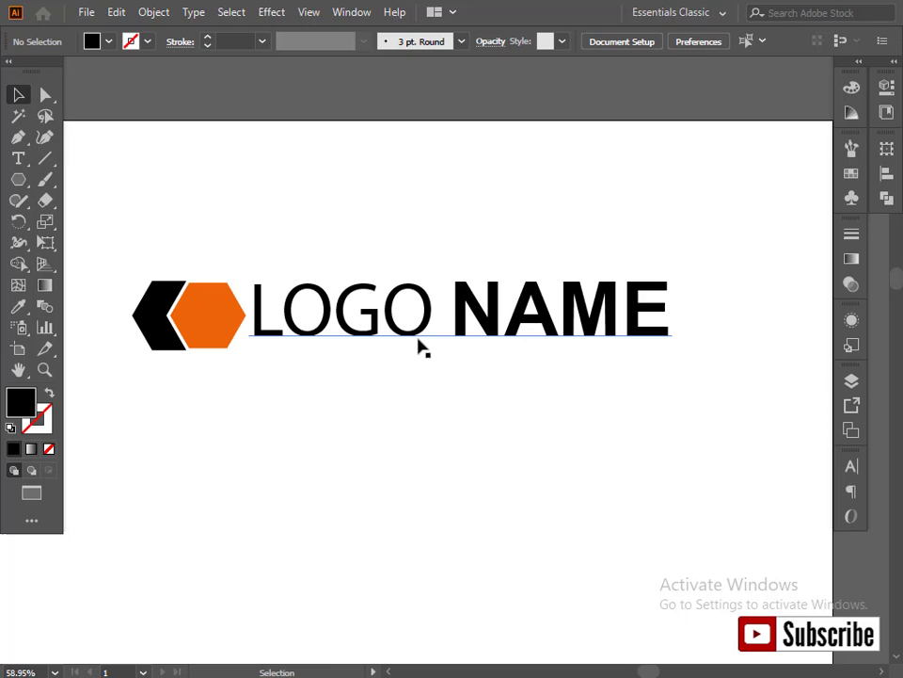
pyautogui.click(414, 340)
pyautogui.moveTo(414, 341); pyautogui.dragTo(421, 400)
pyautogui.press('t')
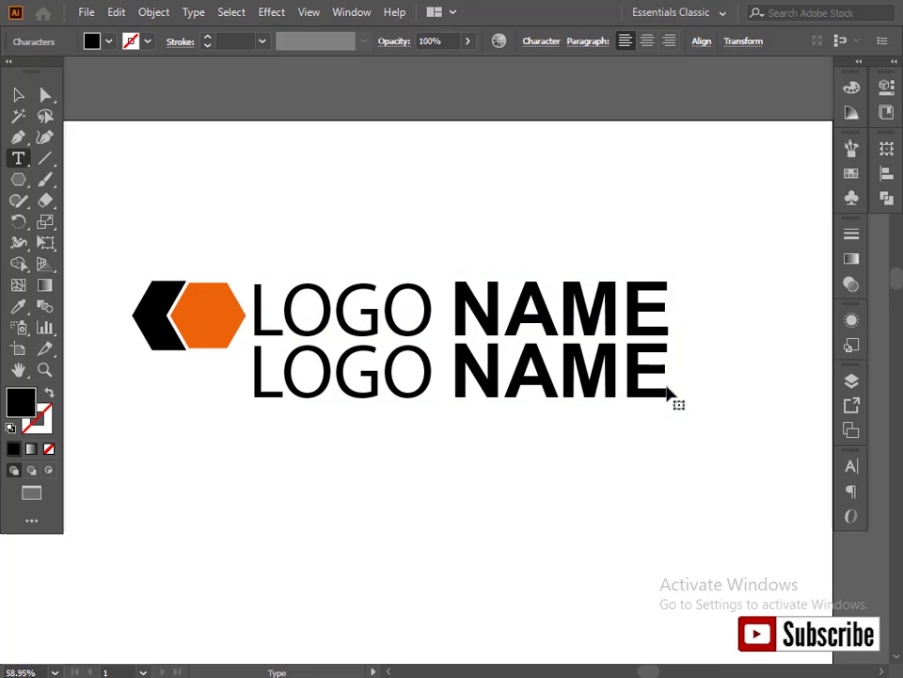
# Step: Replace the duplicated "LOGO NAME" line's text with "YOUR TAGLINE HERE"
pyautogui.tripleClick(382, 412)
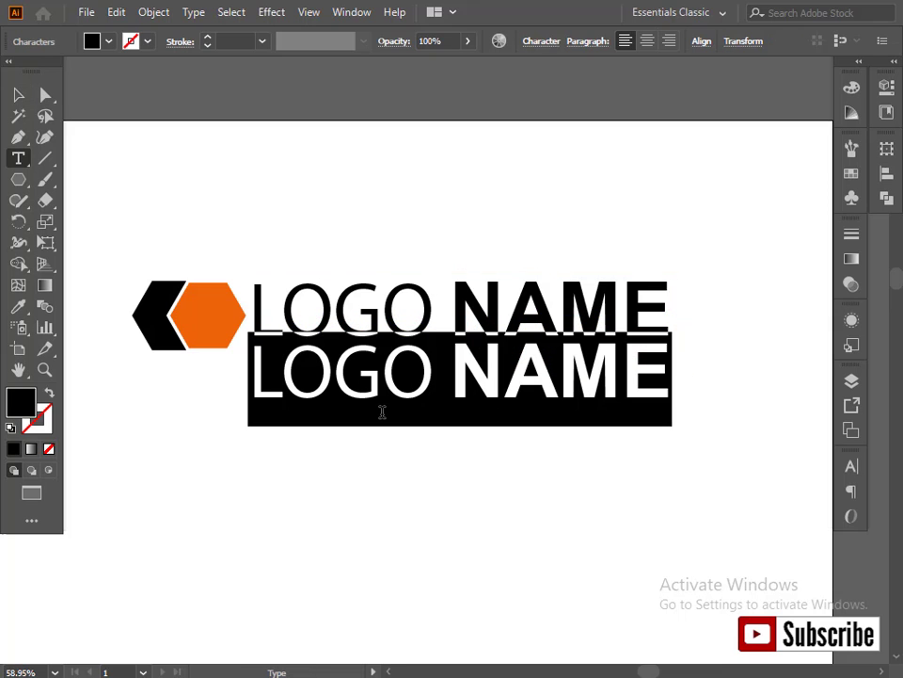
pyautogui.press('BackSpace')
pyautogui.write('your')
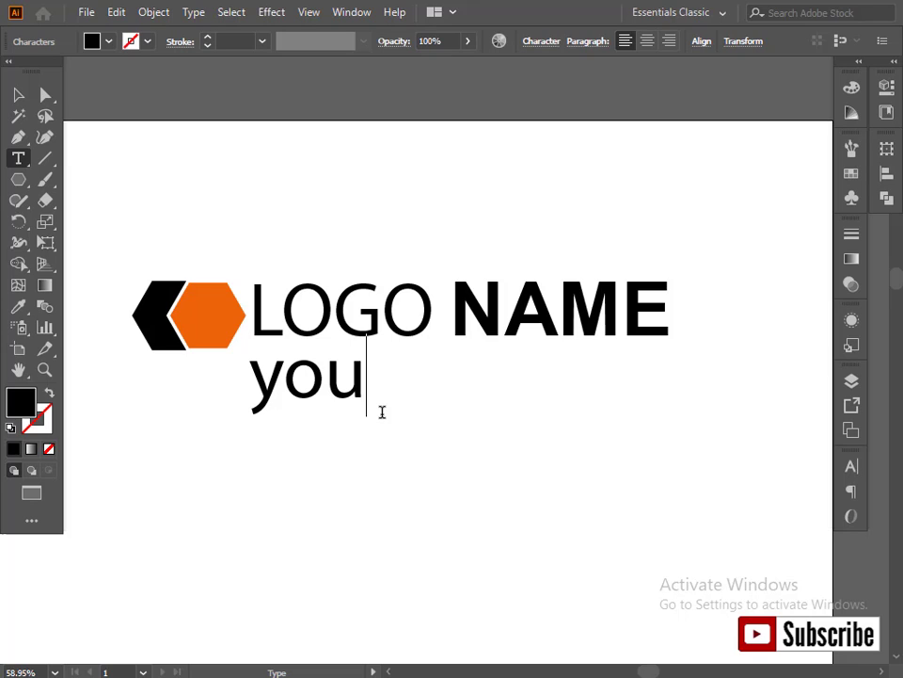
pyautogui.press('BackSpace')
pyautogui.press('BackSpace')
pyautogui.press('BackSpace')
pyautogui.press('BackSpace')
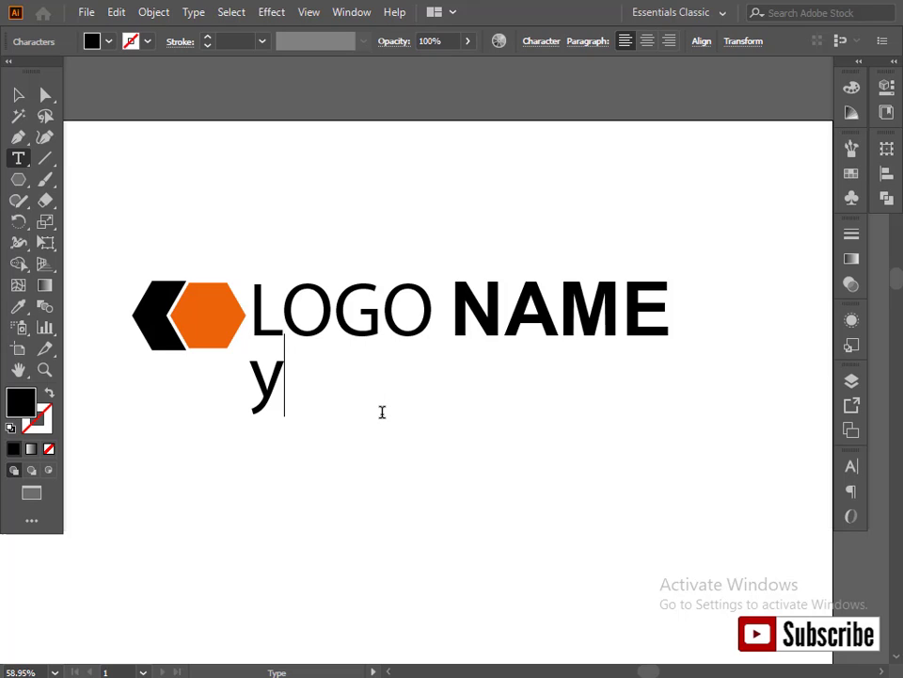
pyautogui.write('O')
pyautogui.press('BackSpace')
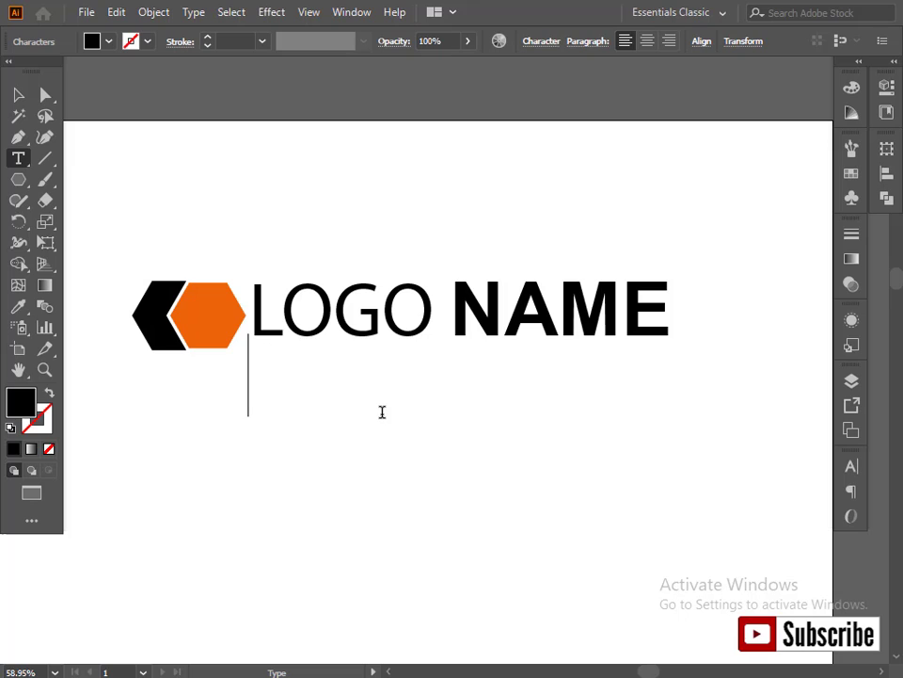
pyautogui.write('YOUR TA')
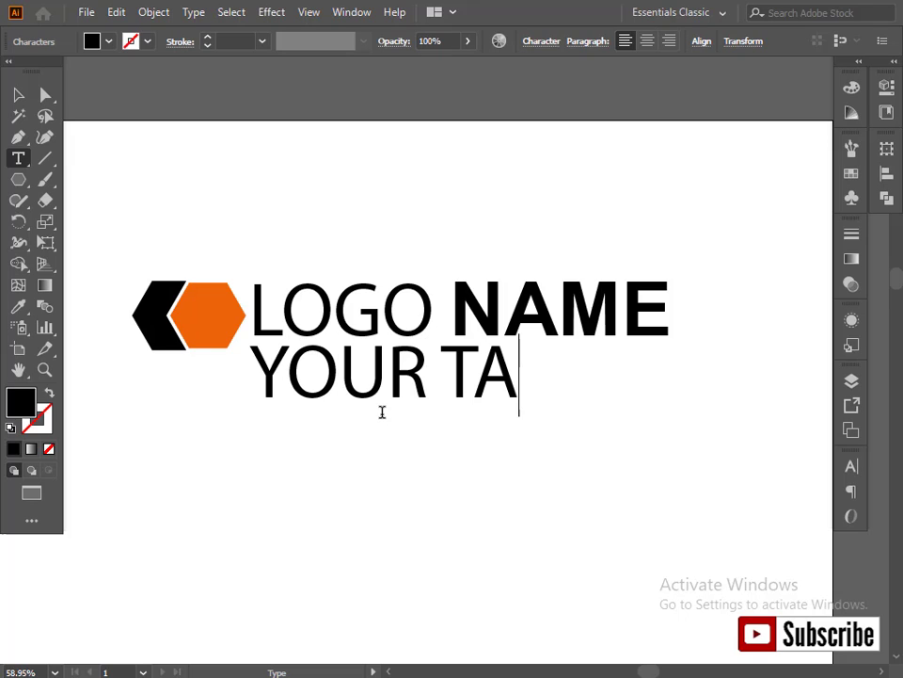
pyautogui.write('LGLINE HERE')
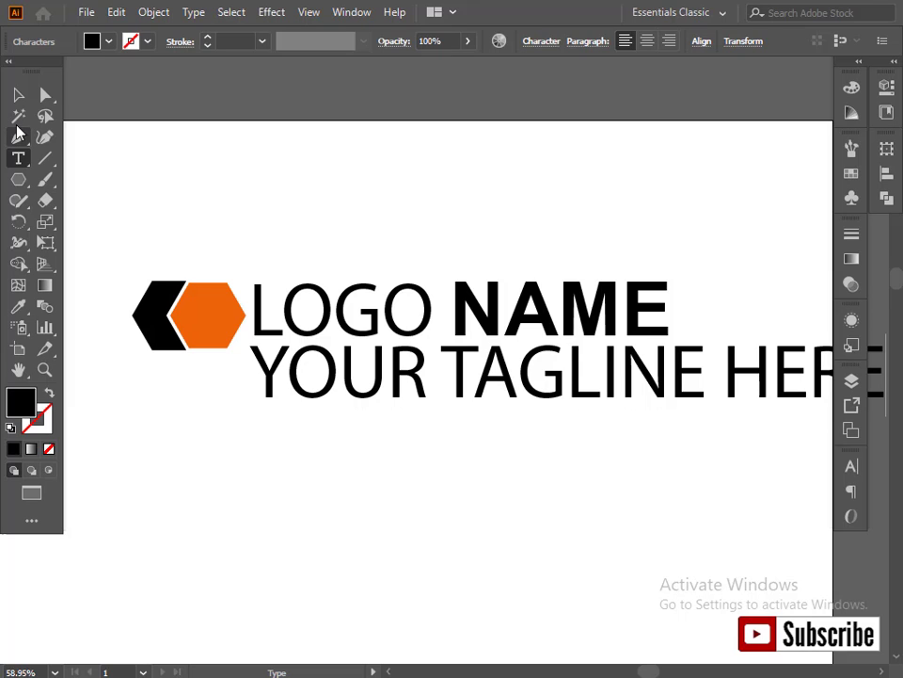
# Step: Set the tagline's font size to 54 pt and move it up close beneath the "LOGO NAME" text
pyautogui.click(19, 97)
pyautogui.click(856, 466)
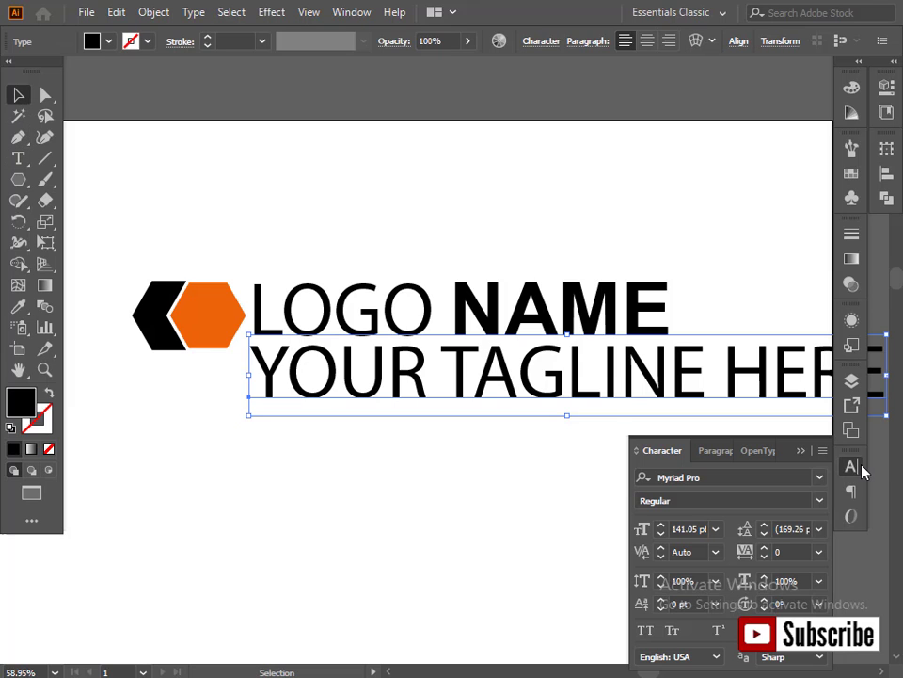
pyautogui.moveTo(661, 535); pyautogui.dragTo(661, 537)
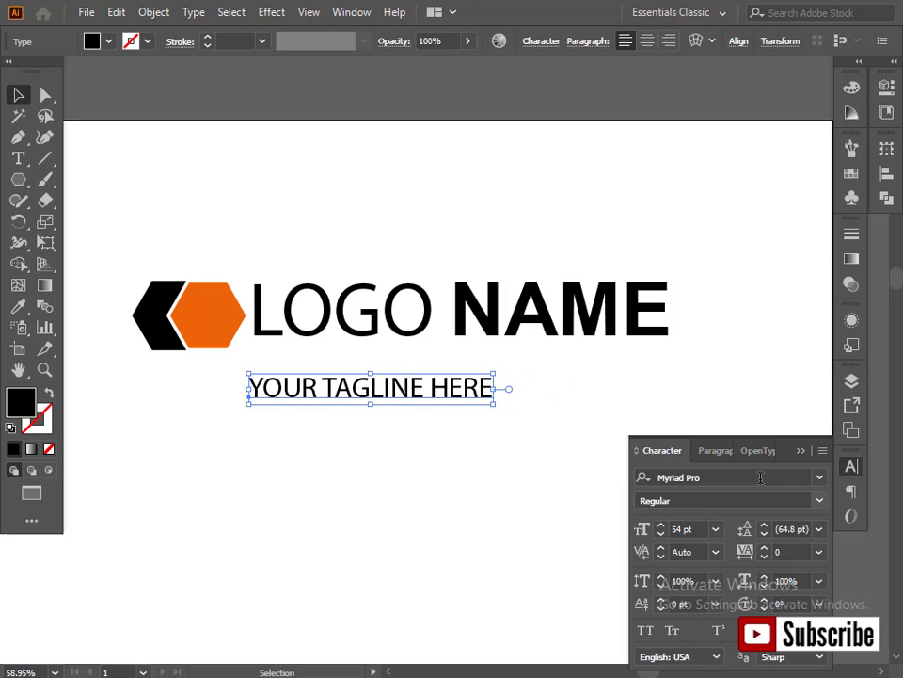
pyautogui.click(800, 453)
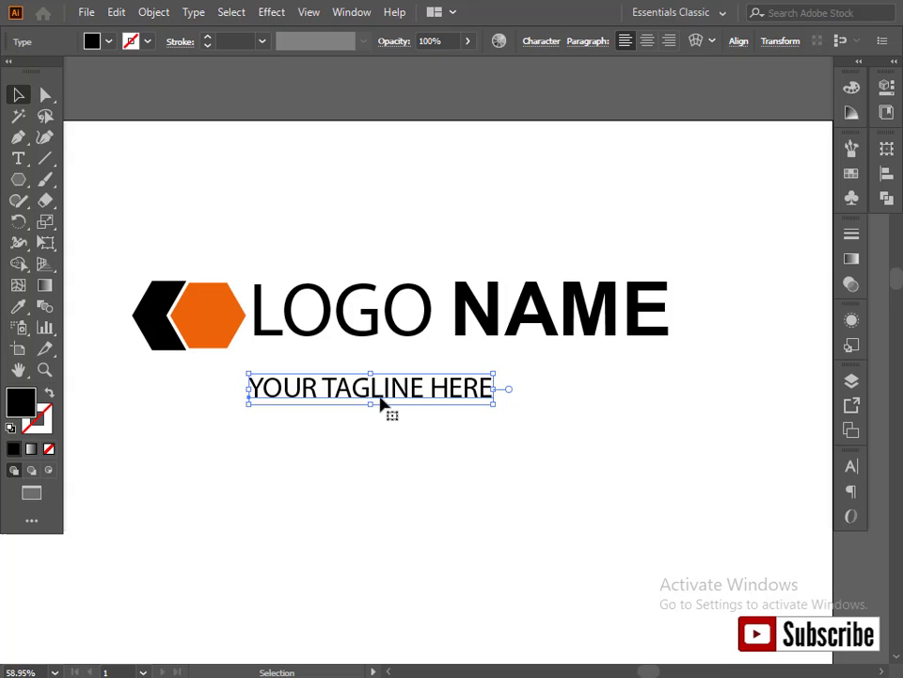
pyautogui.moveTo(380, 398); pyautogui.dragTo(385, 368)
pyautogui.click(432, 463)
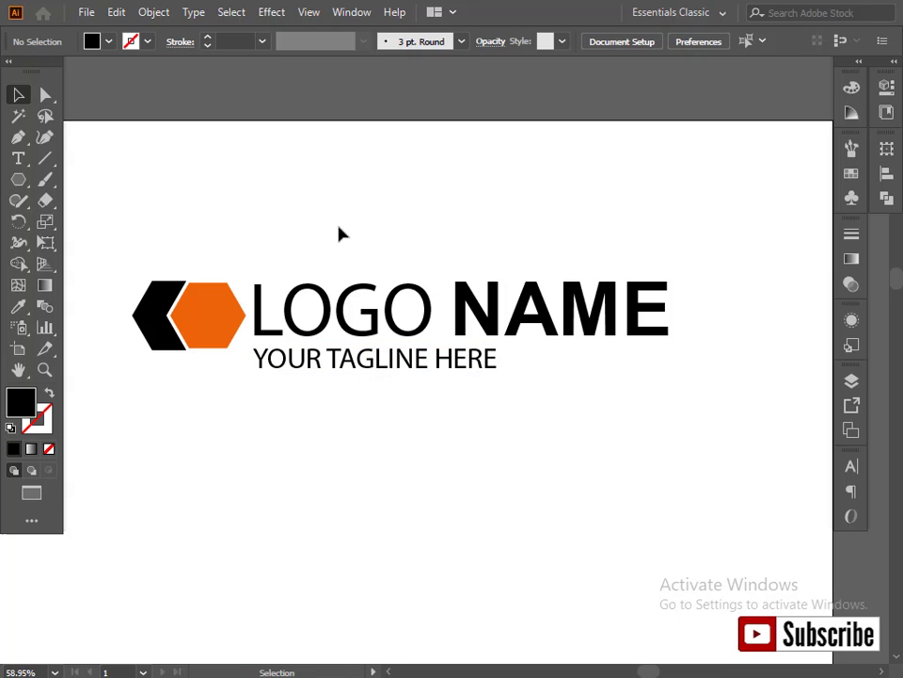
# Step: Select the "LOGO NAME" text and the tagline and align them to their shared horizontal centre
pyautogui.moveTo(338, 226); pyautogui.dragTo(450, 418)
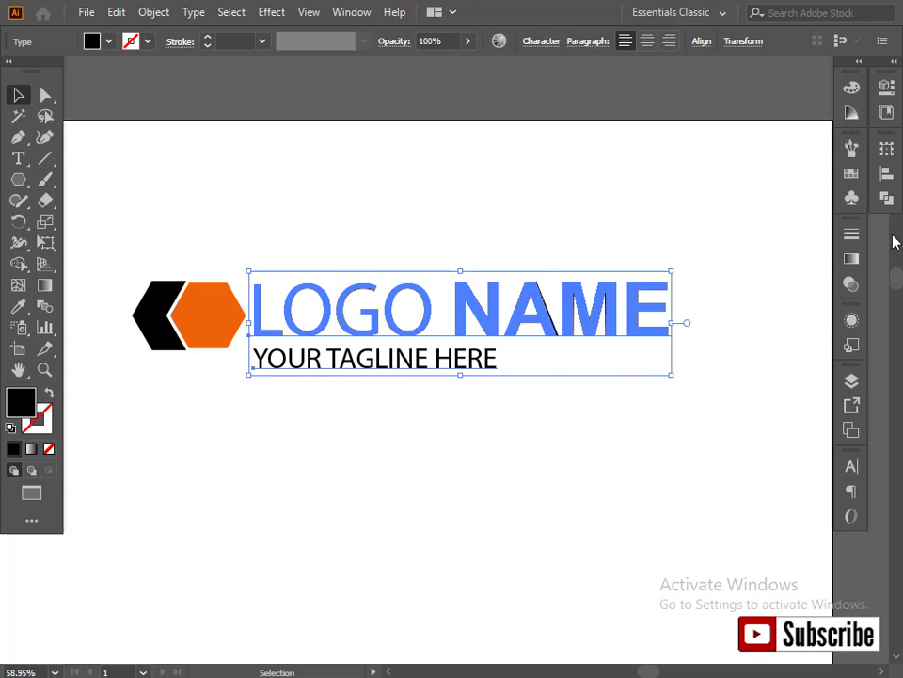
pyautogui.click(887, 173)
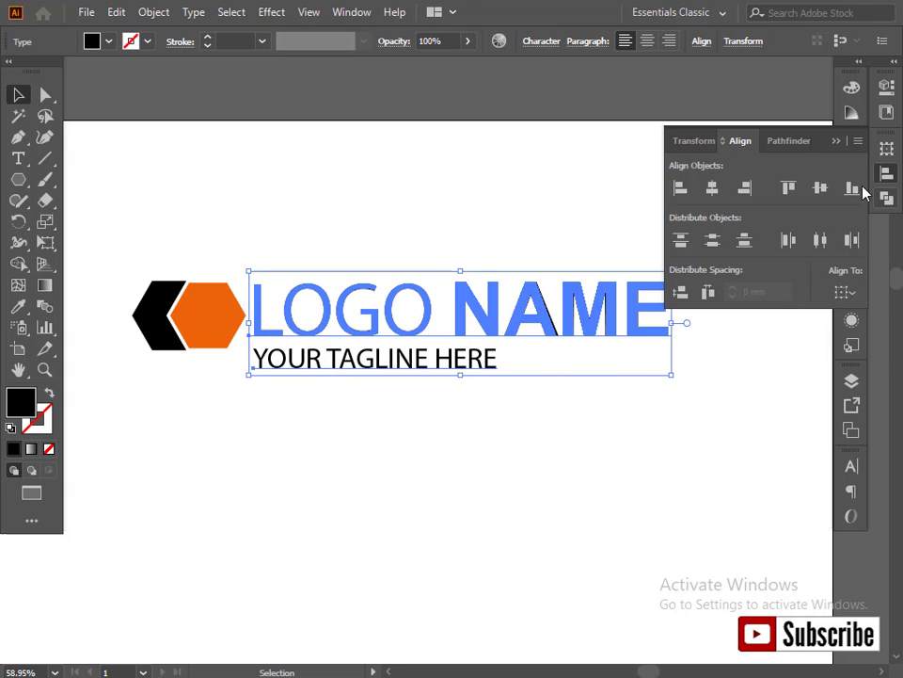
pyautogui.click(647, 40)
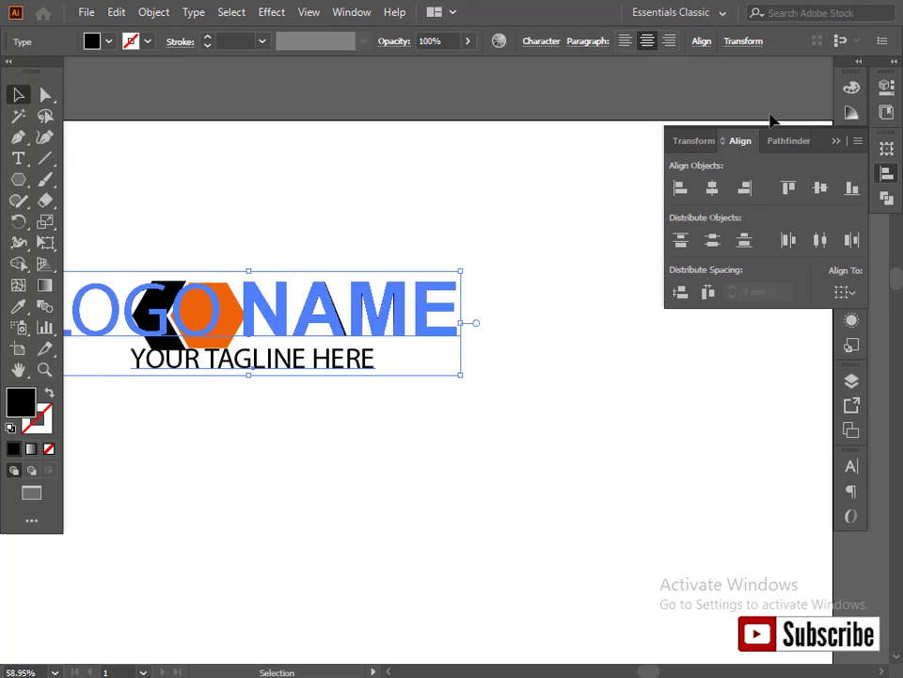
pyautogui.hotkey('ctrl', 'z')
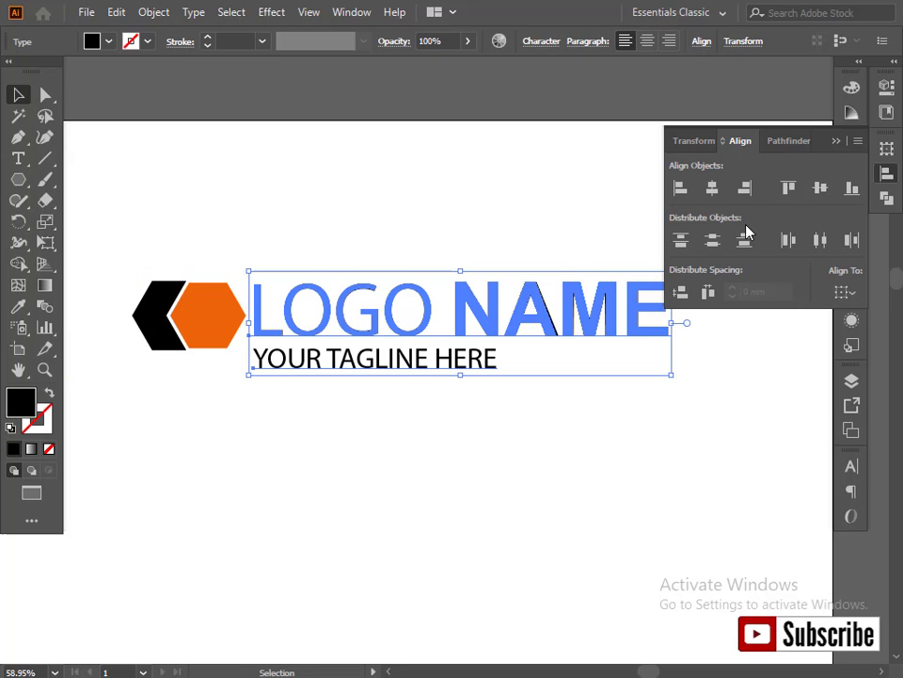
pyautogui.click(713, 190)
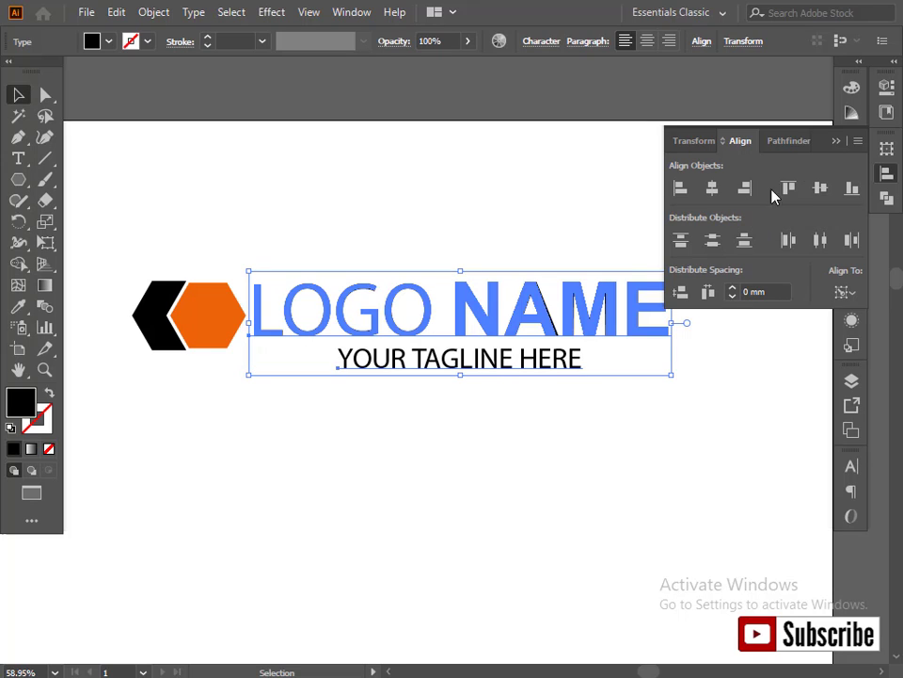
pyautogui.click(837, 140)
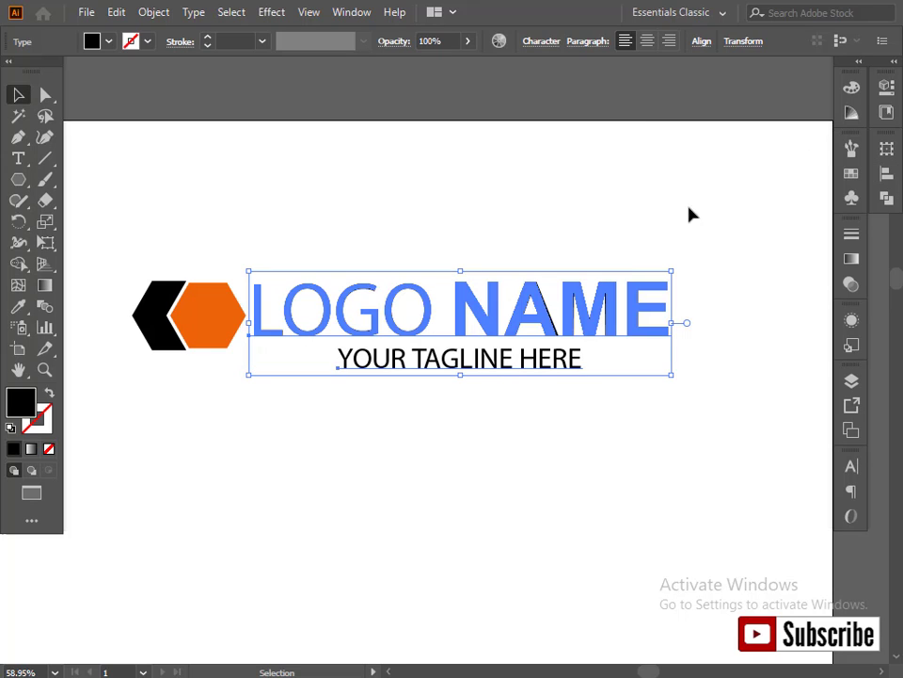
pyautogui.click(607, 238)
# Step: Set the tagline's tracking to 400 and shift it left so it spans the width beneath "LOGO NAME"
pyautogui.click(520, 363)
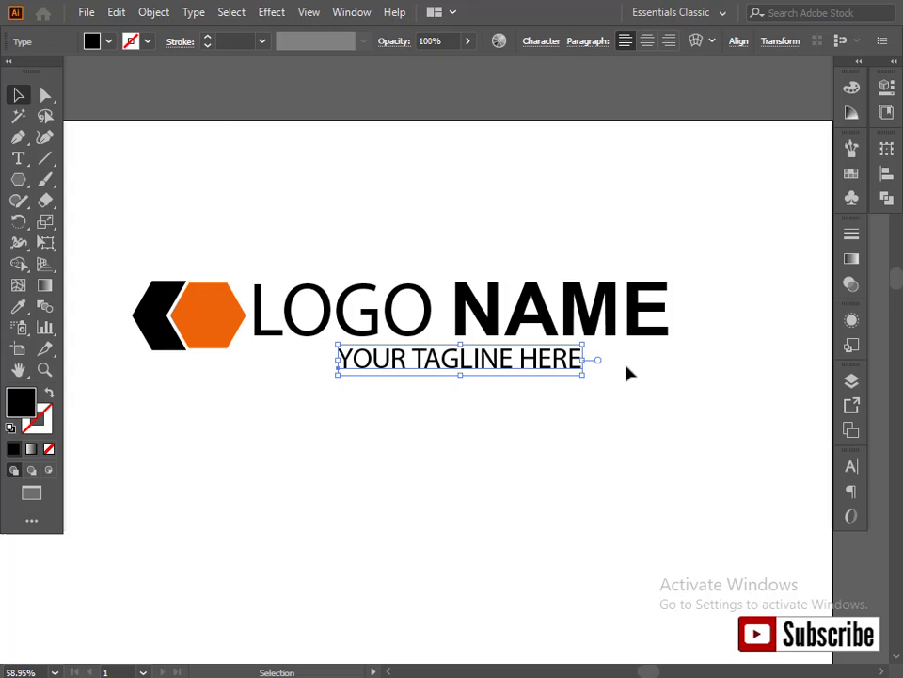
pyautogui.click(852, 468)
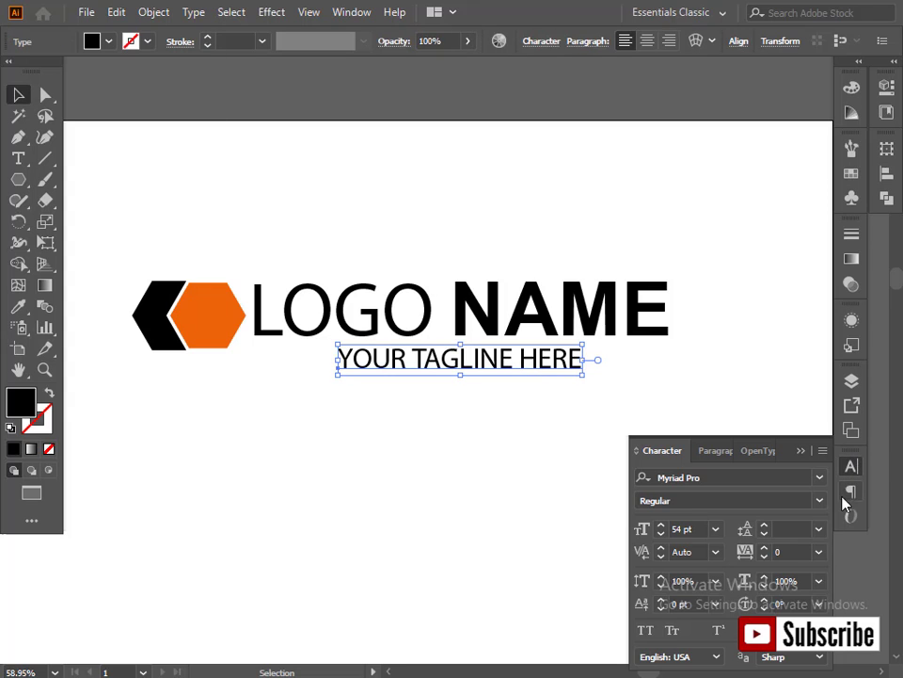
pyautogui.click(793, 552)
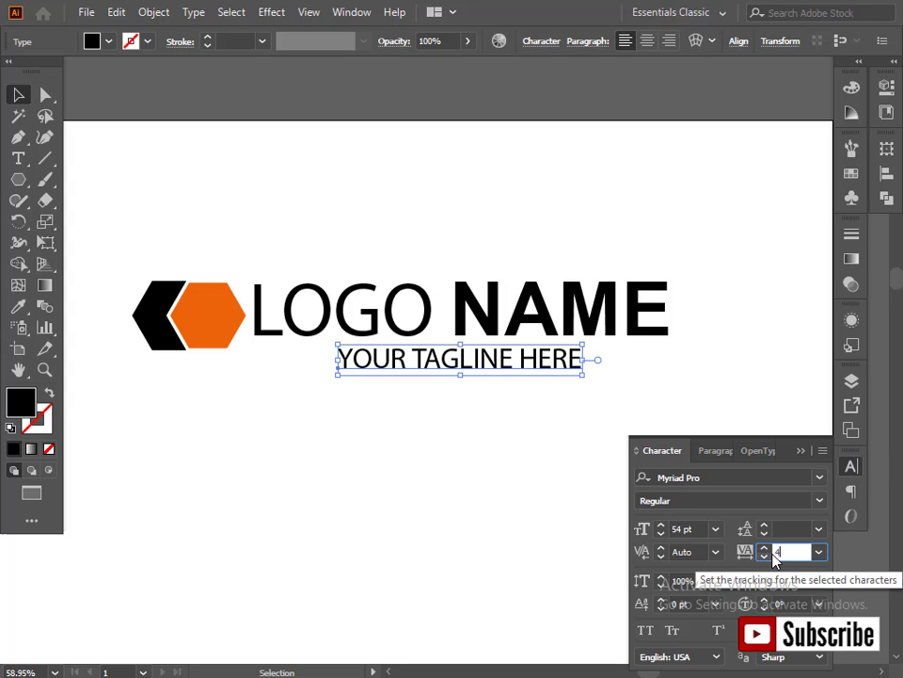
pyautogui.press('Return')
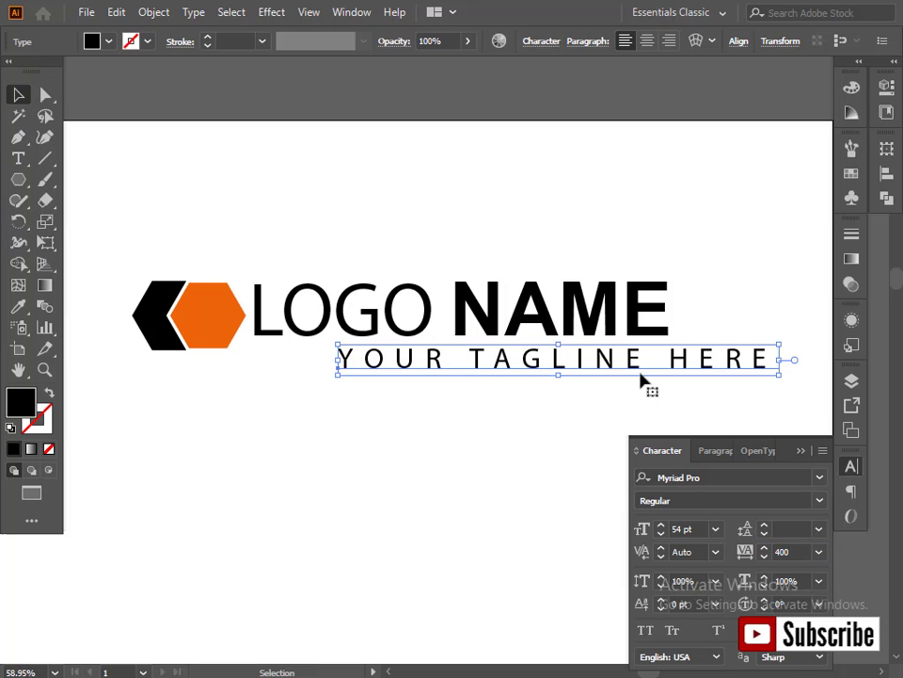
pyautogui.moveTo(632, 373); pyautogui.dragTo(545, 377)
pyautogui.click(580, 442)
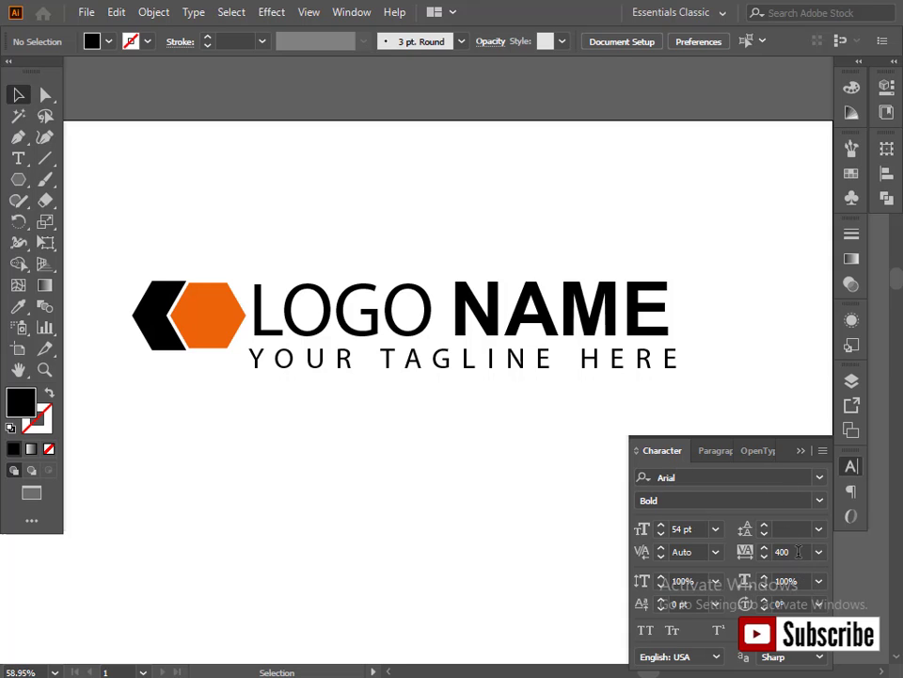
pyautogui.click(800, 452)
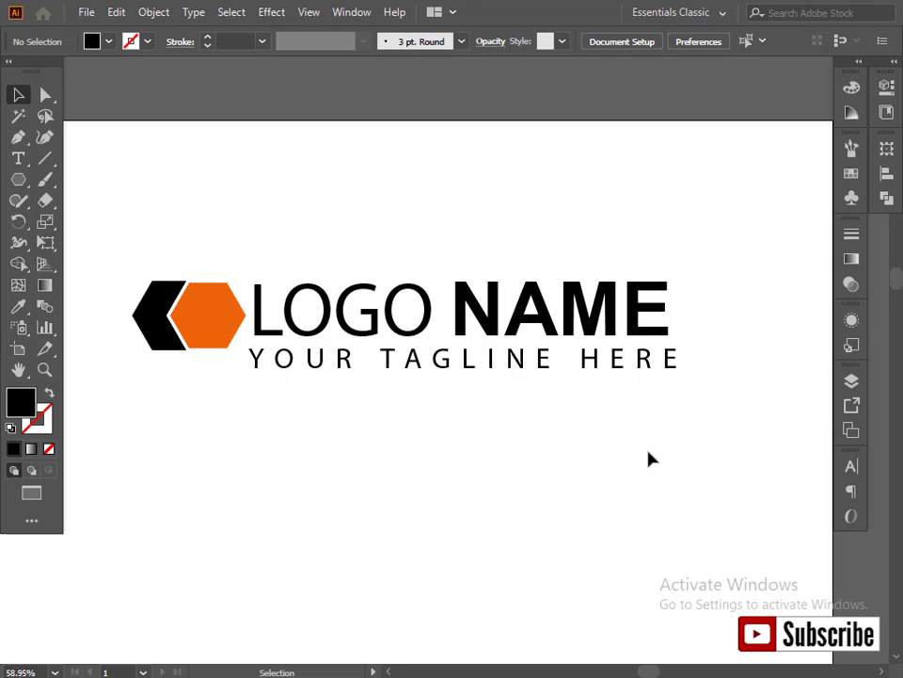
# Step: Group the emblem, name and tagline, and move the logo slightly up toward the banner's upper edge
pyautogui.keyDown('ctrl'); pyautogui.keyDown('alt'); pyautogui.click(374, 391); pyautogui.keyUp('alt'); pyautogui.keyUp('ctrl')
pyautogui.keyDown('ctrl'); pyautogui.keyDown('alt'); pyautogui.click(374, 392); pyautogui.keyUp('alt'); pyautogui.keyUp('ctrl')
pyautogui.keyDown('ctrl'); pyautogui.keyDown('alt'); pyautogui.click(373, 391); pyautogui.keyUp('alt'); pyautogui.keyUp('ctrl')
pyautogui.keyDown('ctrl'); pyautogui.keyDown('alt'); pyautogui.click(374, 391); pyautogui.keyUp('alt'); pyautogui.keyUp('ctrl')
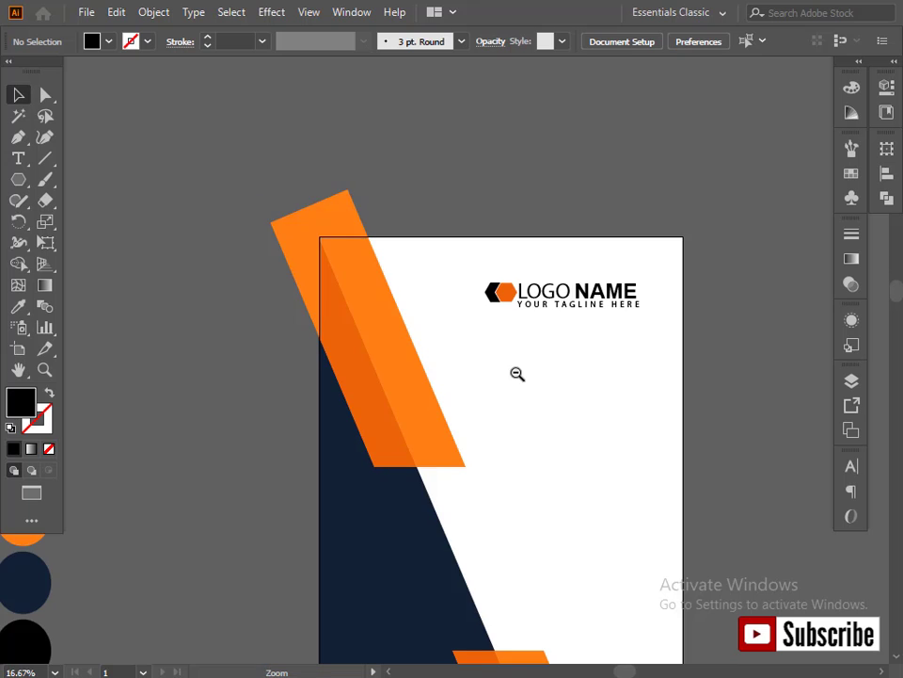
pyautogui.keyDown('ctrl'); pyautogui.keyDown('alt'); pyautogui.click(517, 373); pyautogui.keyUp('alt'); pyautogui.keyUp('ctrl')
pyautogui.moveTo(553, 384); pyautogui.dragTo(528, 292)
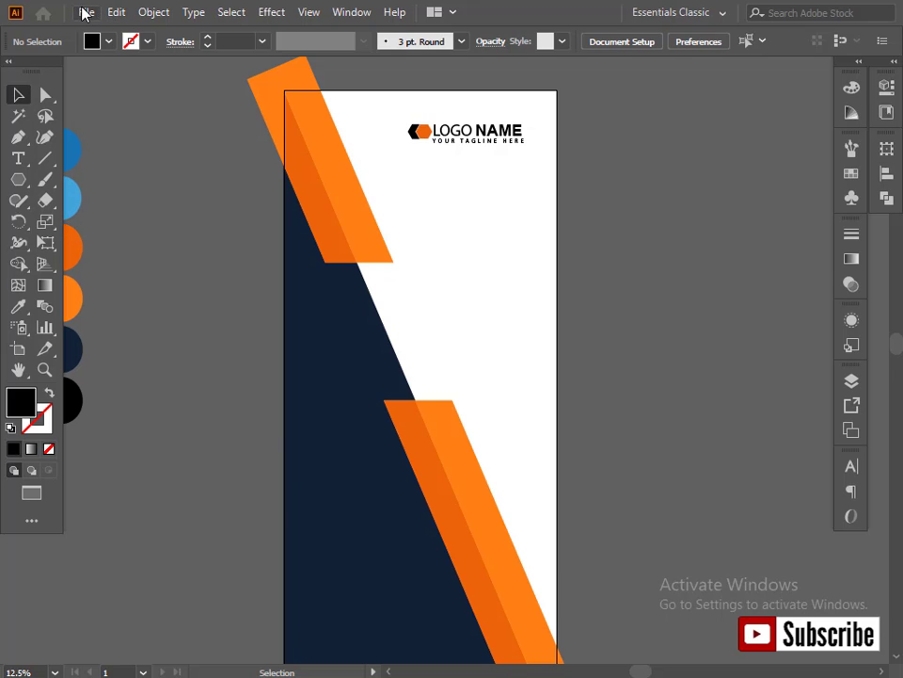
pyautogui.moveTo(427, 139); pyautogui.dragTo(502, 174)
pyautogui.click(490, 137)
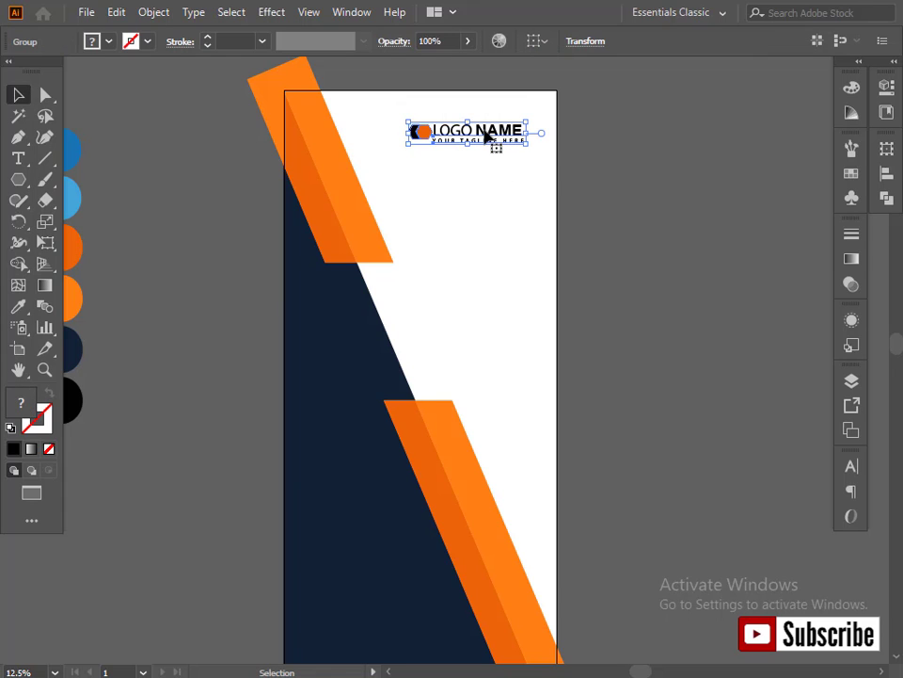
pyautogui.moveTo(487, 131); pyautogui.dragTo(488, 129)
pyautogui.click(630, 226)
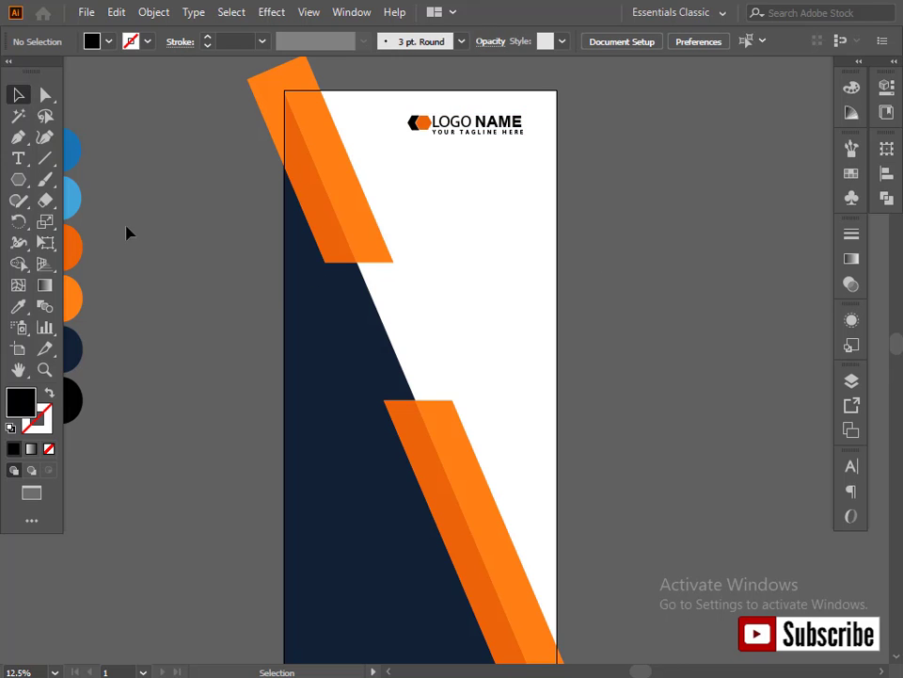
# Step: Place the "Business" newspaper photo from Downloads as a linked image, sized wider than the banner, across the area below the logo
pyautogui.click(91, 13)
pyautogui.moveTo(116, 12)
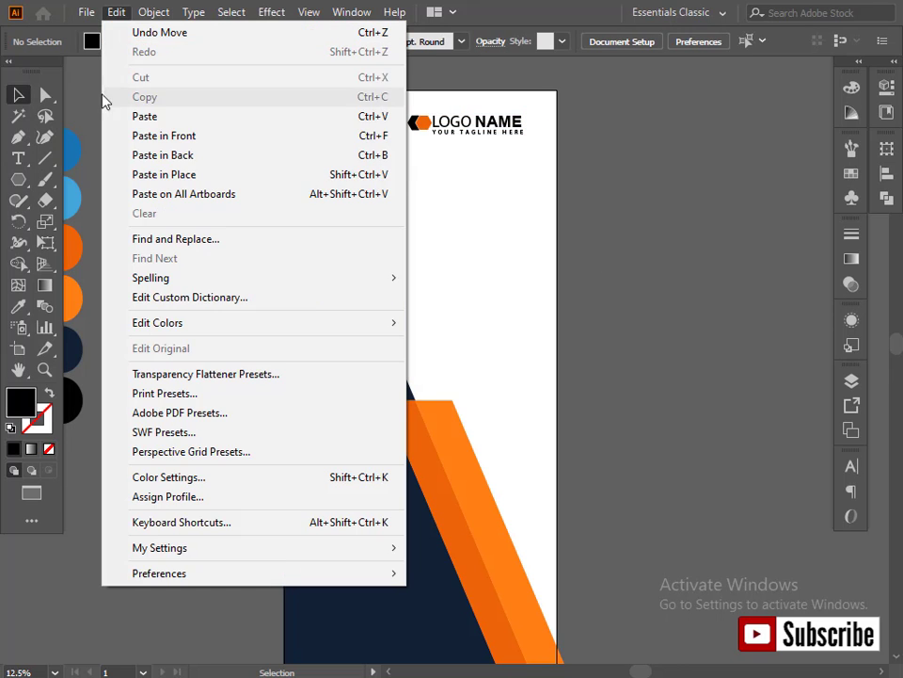
pyautogui.moveTo(85, 11)
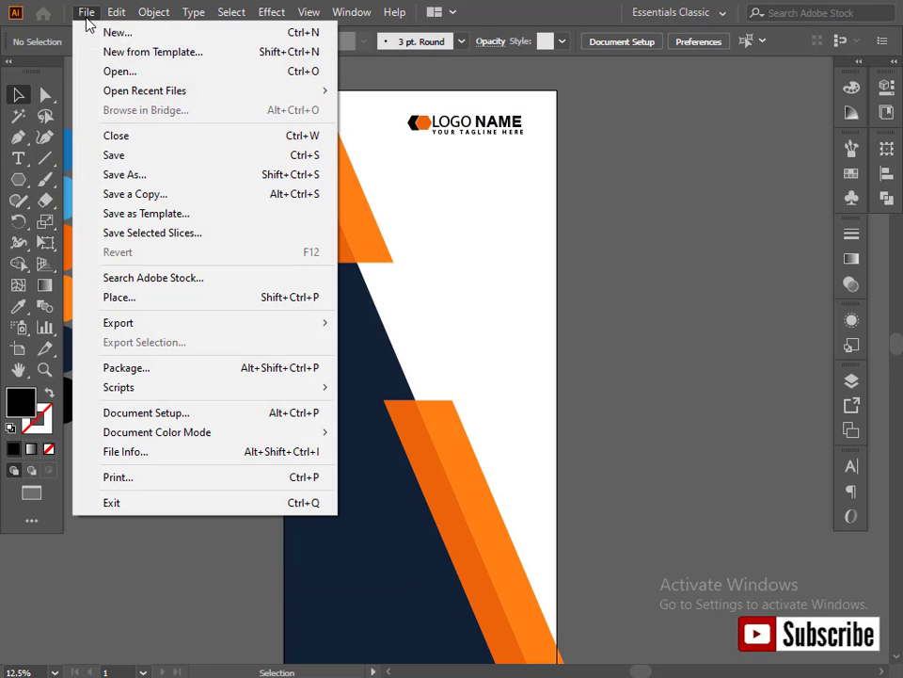
pyautogui.click(147, 299)
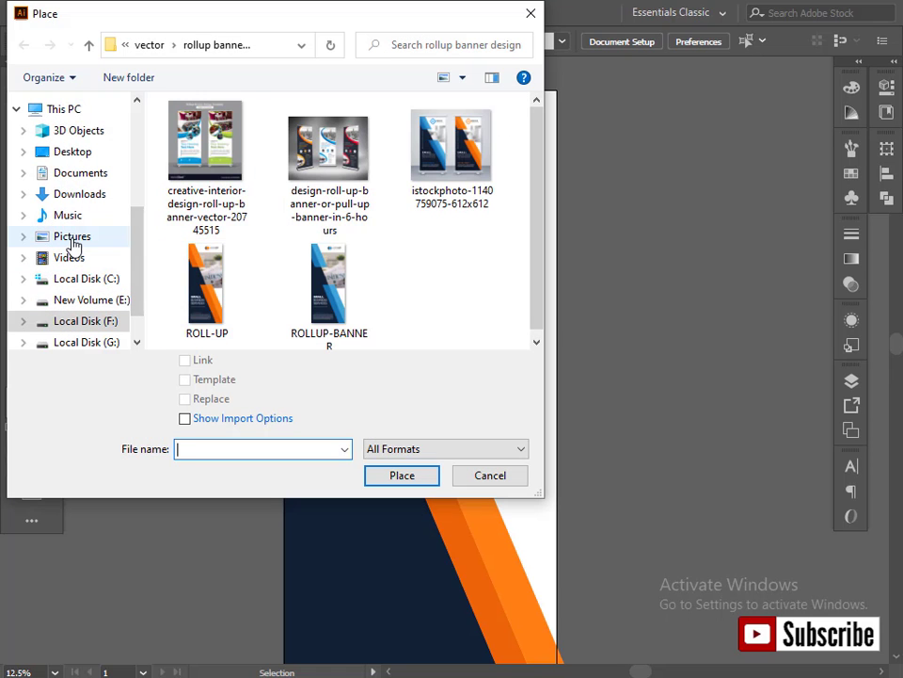
pyautogui.click(86, 303)
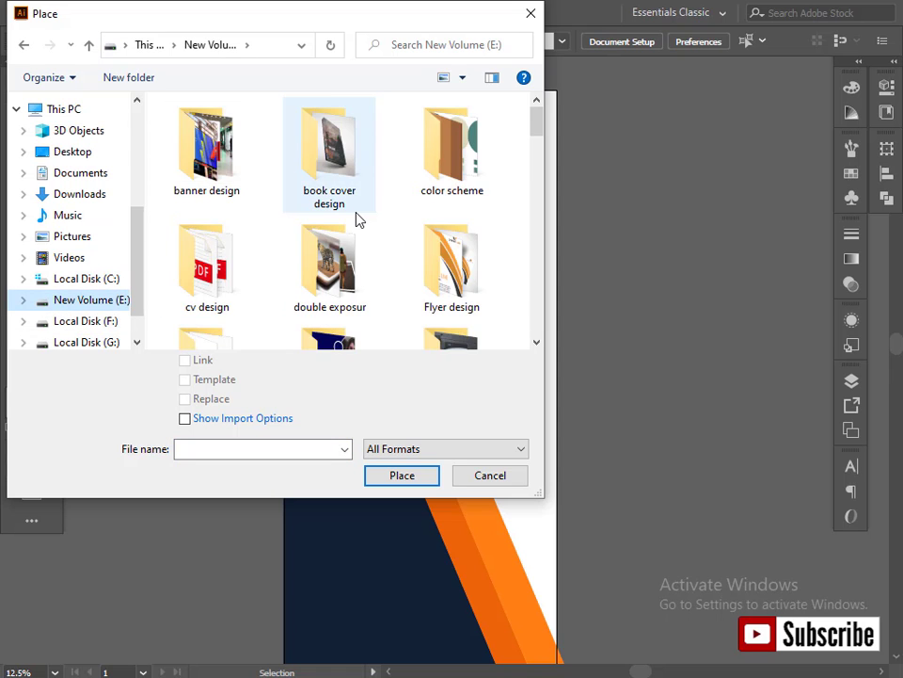
pyautogui.scroll(-5, 357, 219)
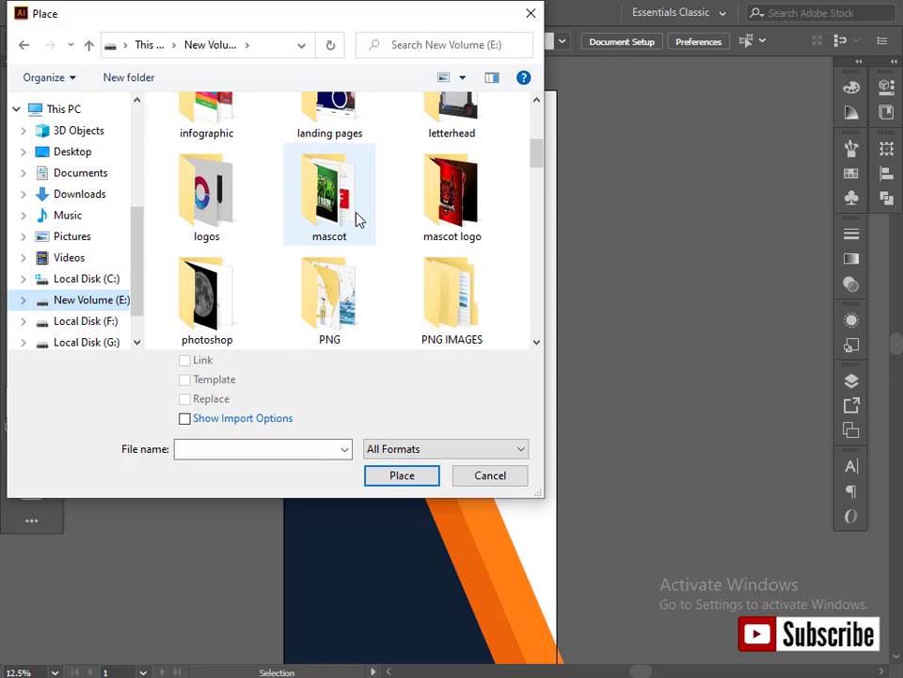
pyautogui.scroll(5, 357, 219)
pyautogui.click(123, 196)
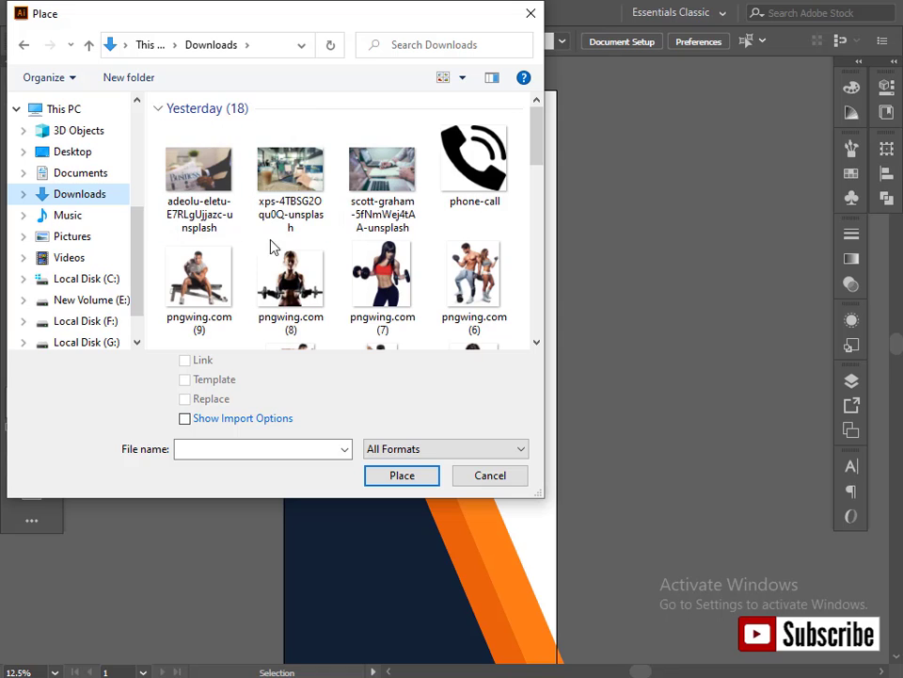
pyautogui.click(214, 193)
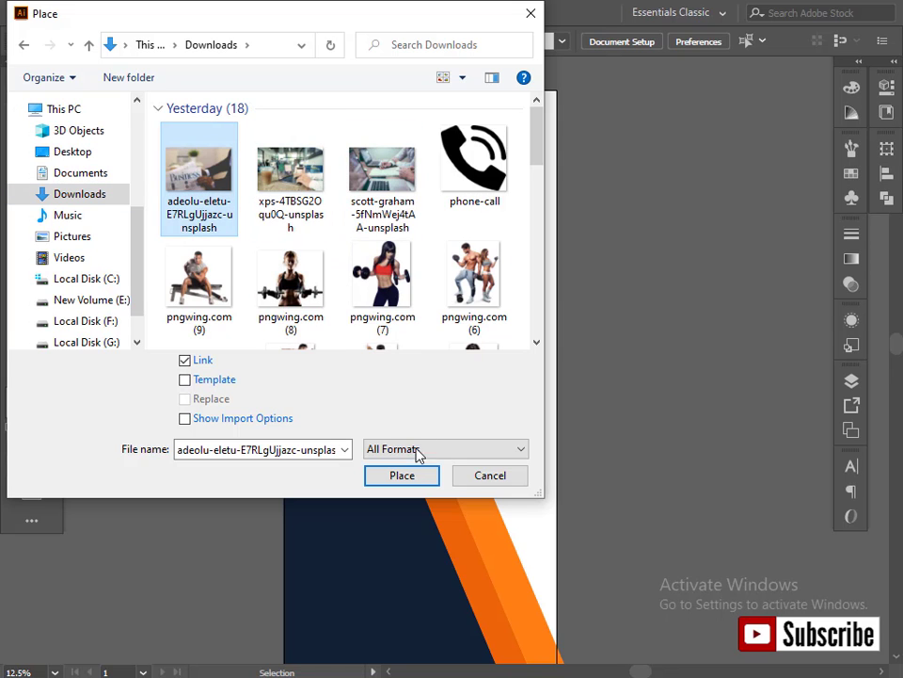
pyautogui.click(417, 478)
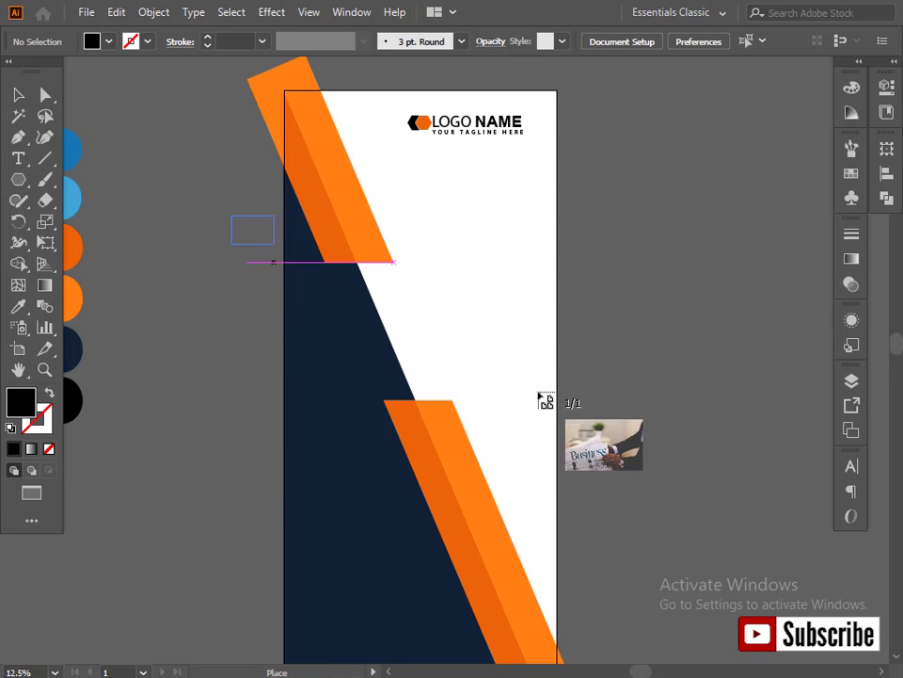
pyautogui.moveTo(232, 216); pyautogui.dragTo(610, 465)
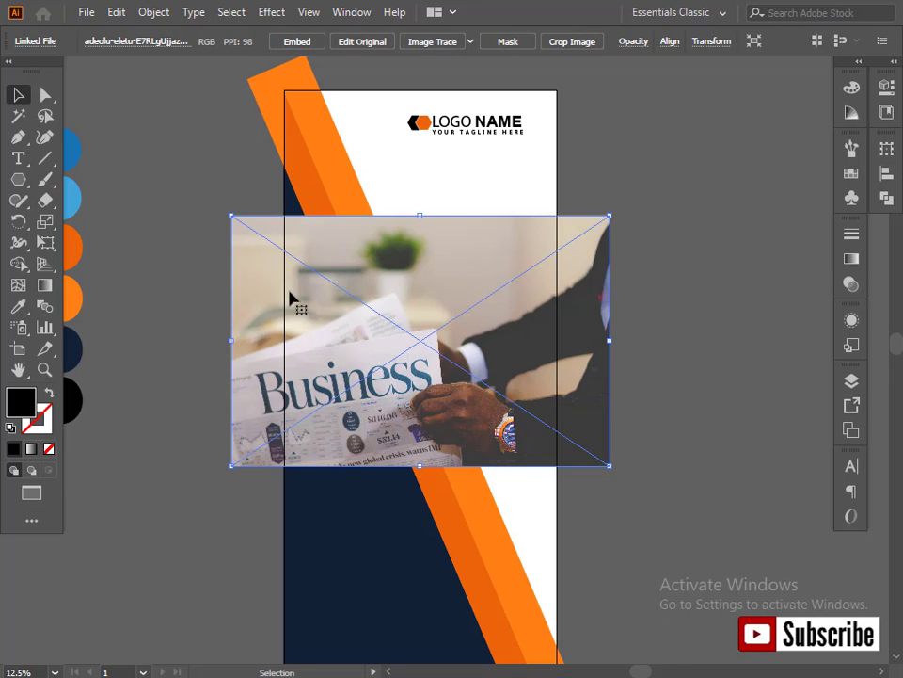
# Step: Move the photo so its left edge meets the banner's left edge, and send it to the back behind the navy and orange shapes
pyautogui.moveTo(342, 312); pyautogui.dragTo(395, 305)
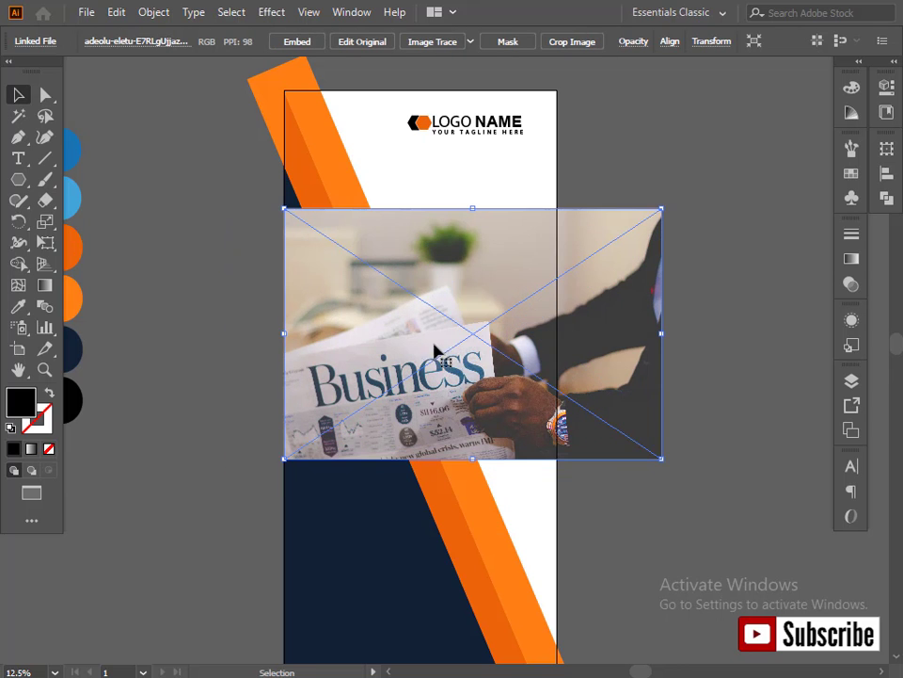
pyautogui.rightClick(486, 295)
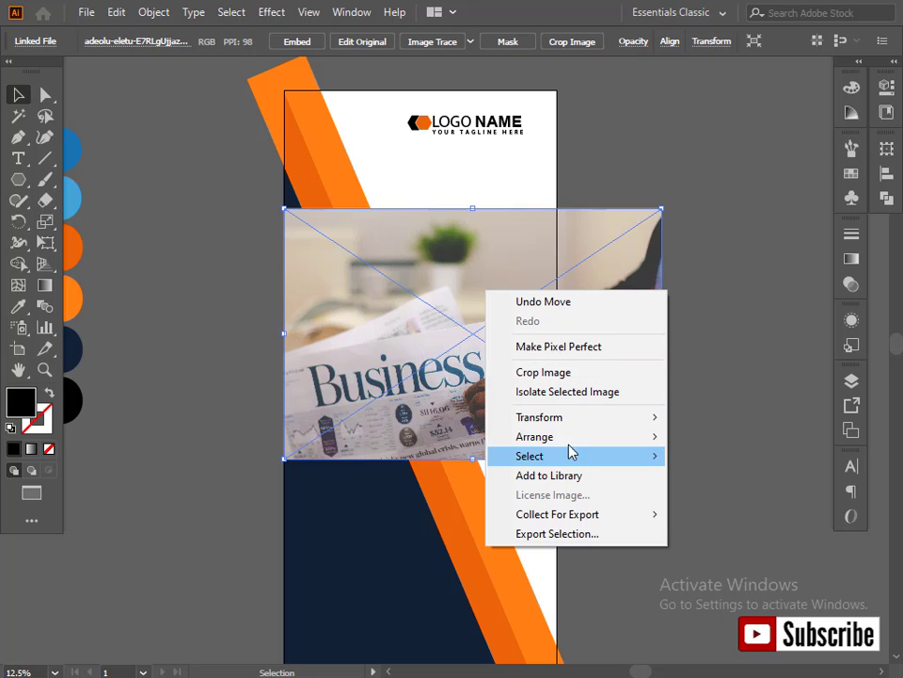
pyautogui.moveTo(570, 443)
pyautogui.click(720, 494)
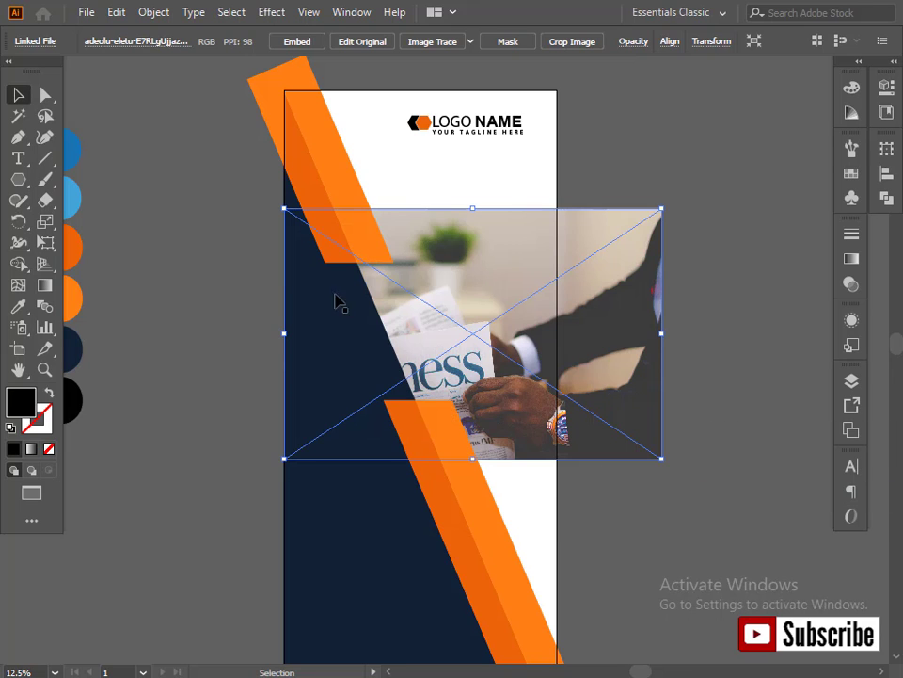
# Step: Embed the linked photo and shift it to the right and slightly up behind the diagonal shapes
pyautogui.click(296, 43)
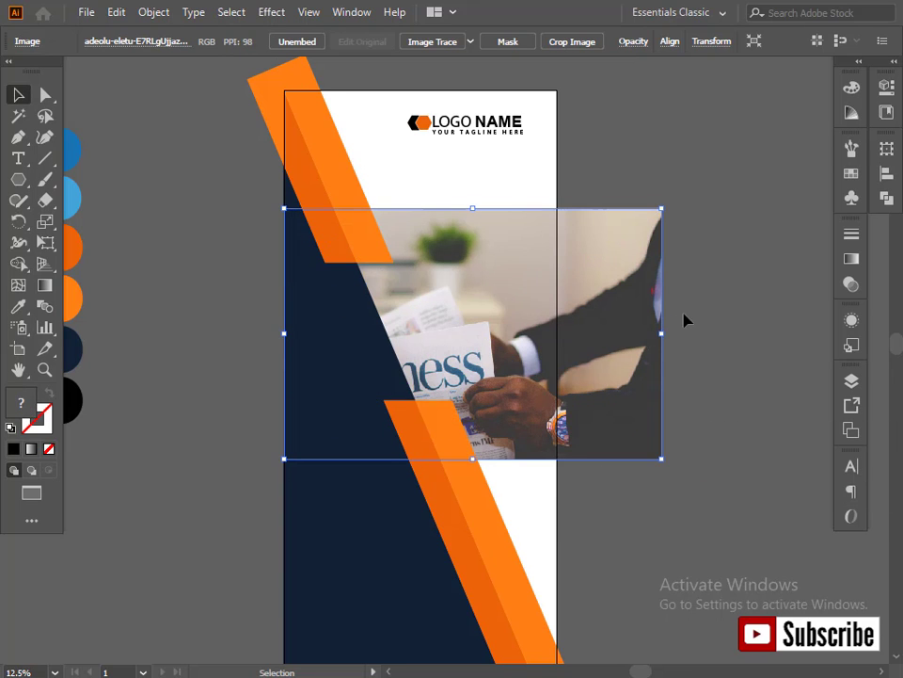
pyautogui.click(684, 325)
pyautogui.click(524, 323)
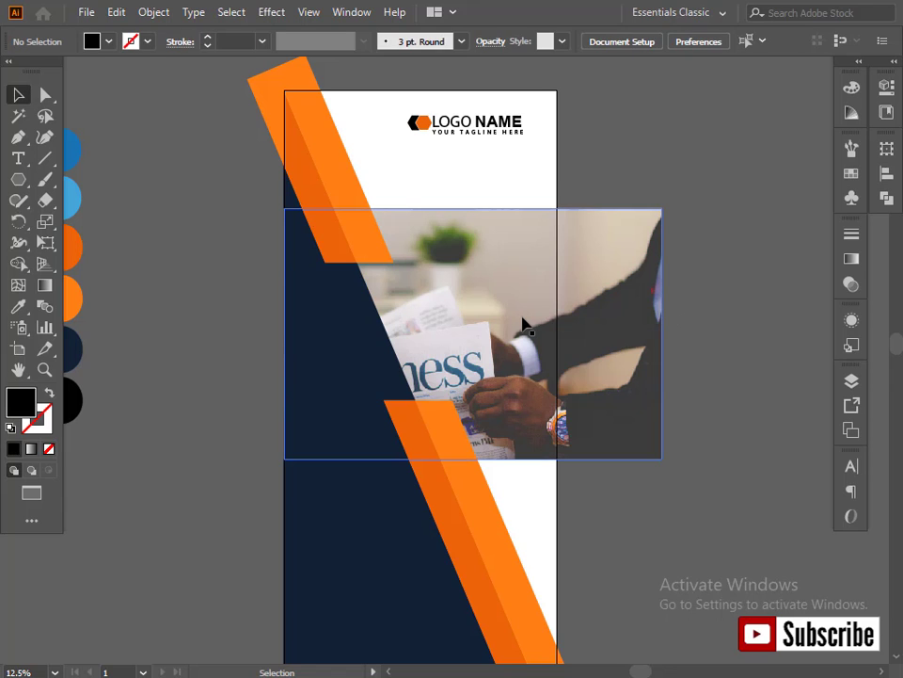
pyautogui.moveTo(494, 319); pyautogui.dragTo(531, 312)
pyautogui.click(741, 287)
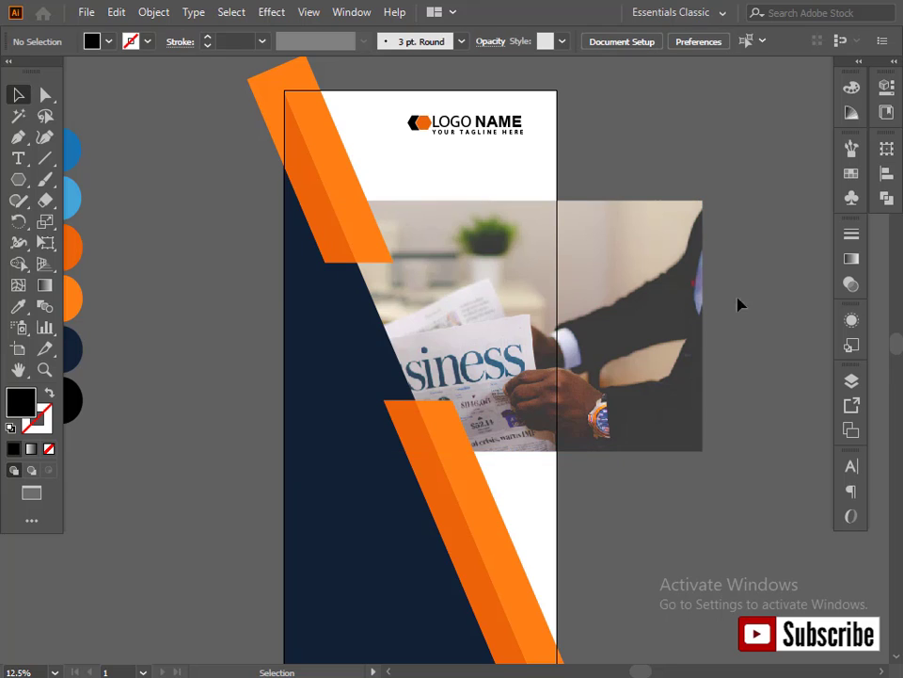
# Step: Apply a Gaussian Blur with a 20.9-pixel radius to the newspaper photo
pyautogui.click(511, 322)
pyautogui.click(271, 12)
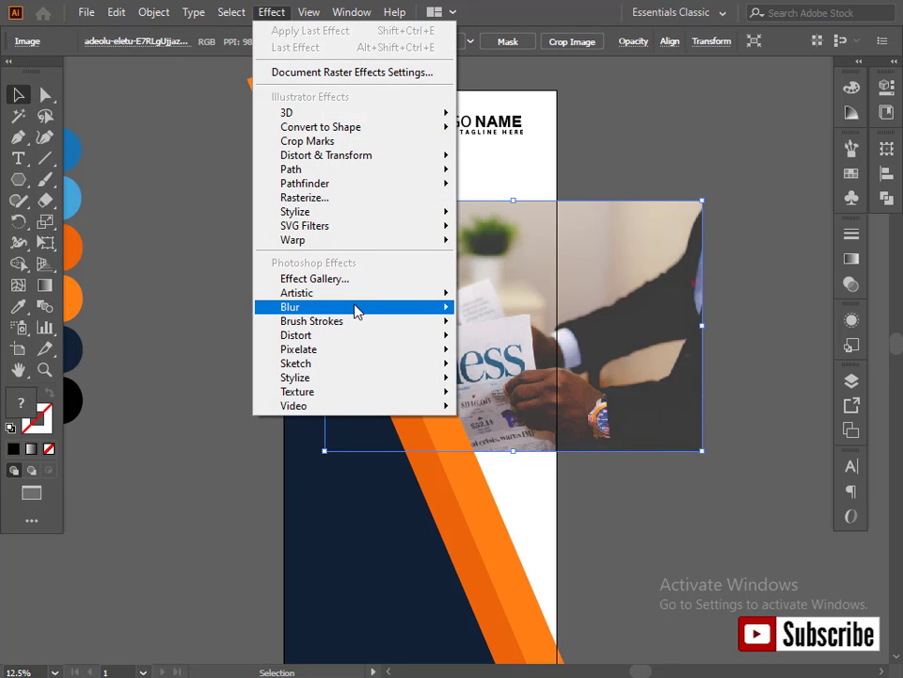
pyautogui.moveTo(355, 310)
pyautogui.click(501, 316)
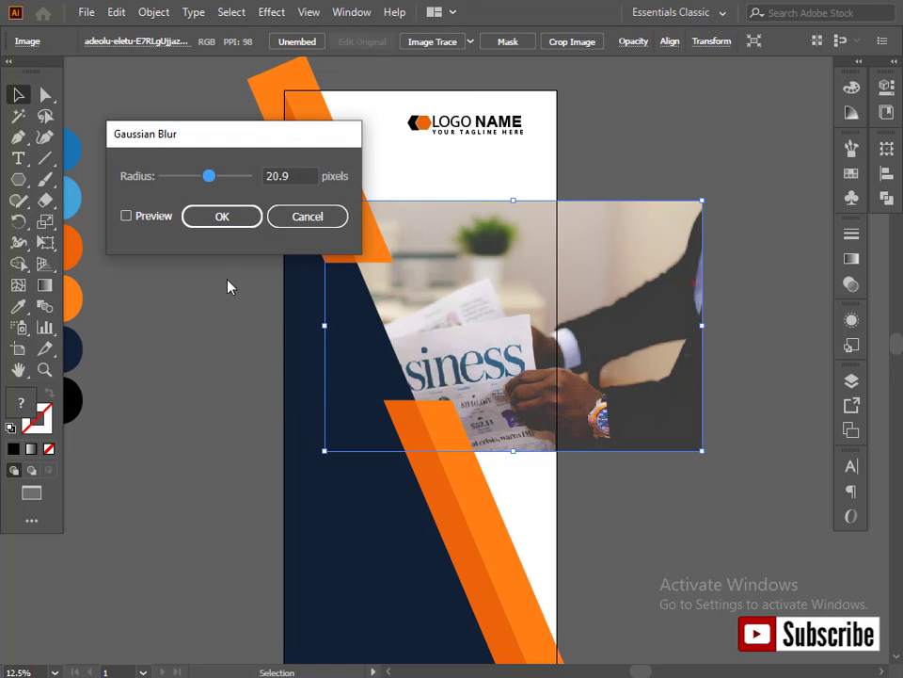
pyautogui.click(126, 215)
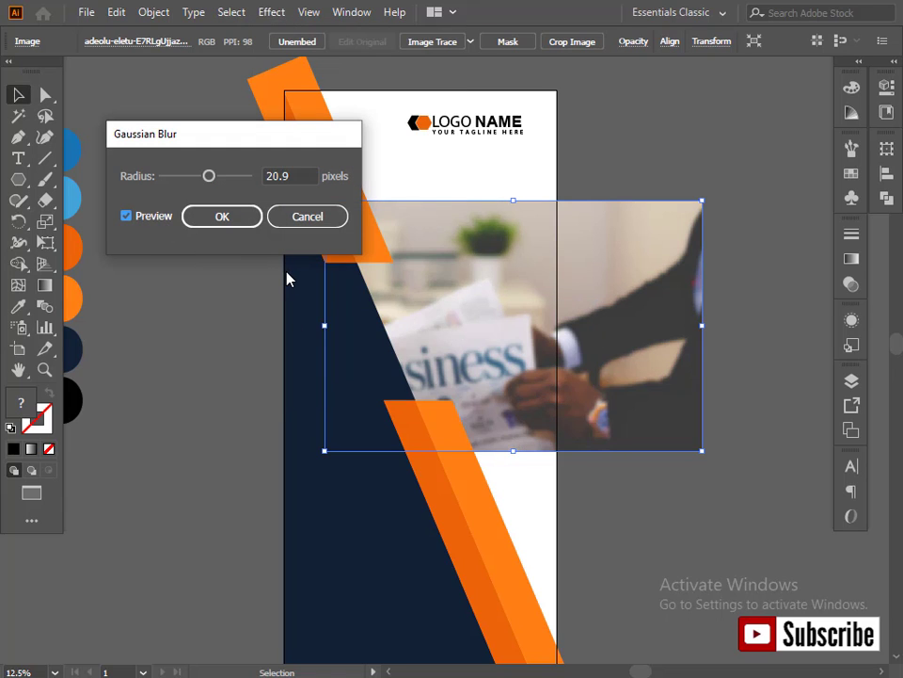
pyautogui.click(222, 216)
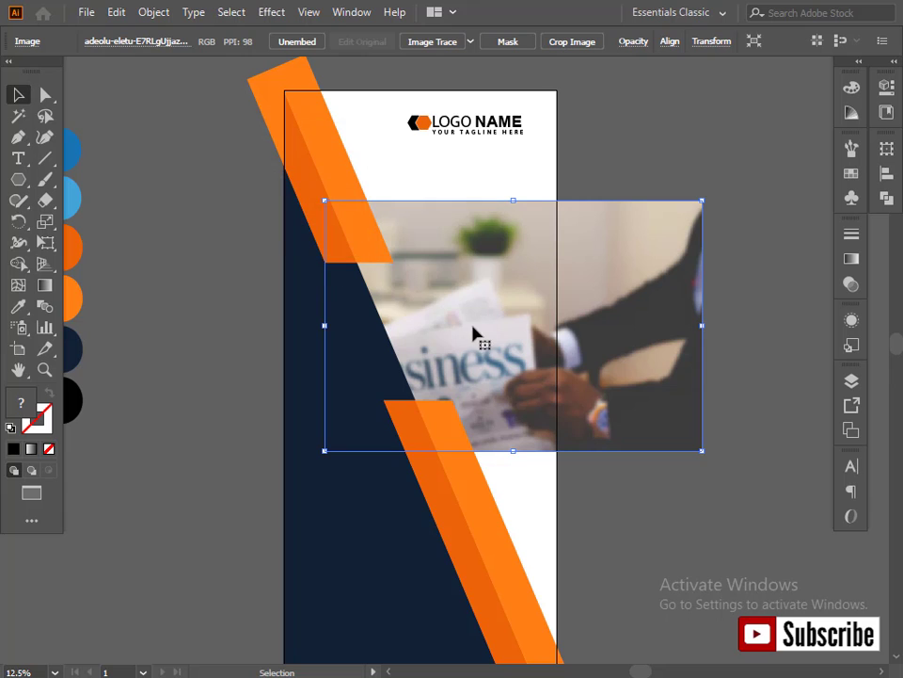
pyautogui.click(238, 230)
# Step: Add the text "SMALL BUSINESS PROGRAME" on three lines, one word per line, in the lower navy area
pyautogui.press('space')
pyautogui.moveTo(399, 339); pyautogui.dragTo(428, 205)
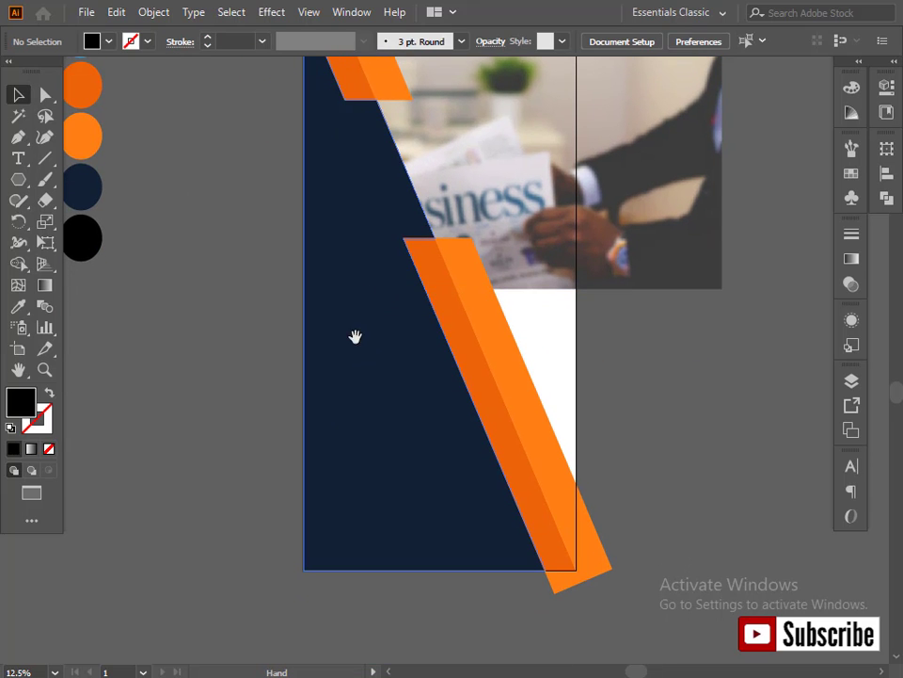
pyautogui.click(18, 158)
pyautogui.moveTo(302, 327); pyautogui.dragTo(605, 561)
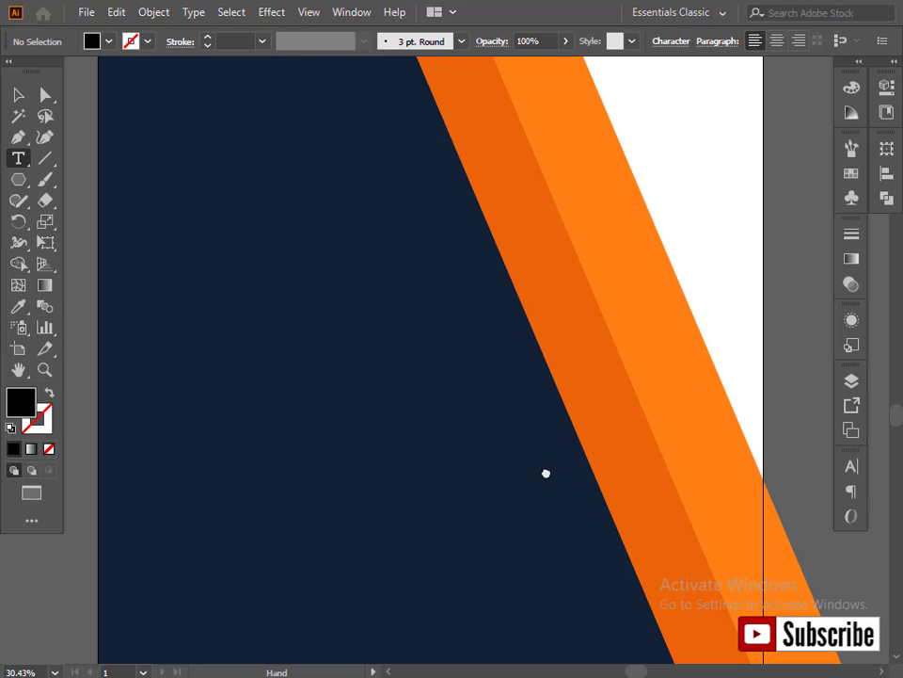
pyautogui.moveTo(545, 471); pyautogui.dragTo(520, 424)
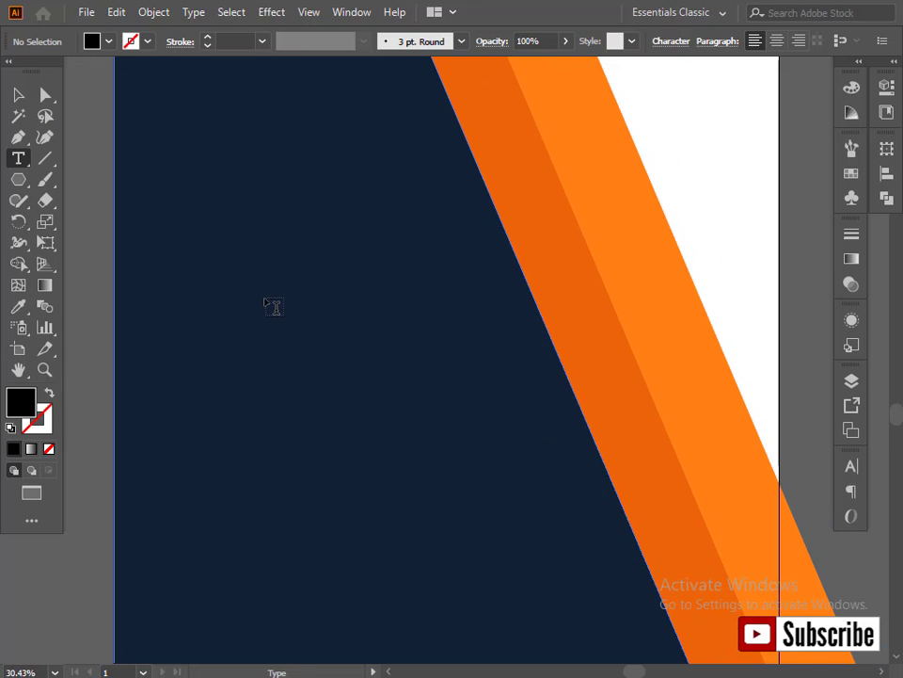
pyautogui.click(268, 300)
pyautogui.press('BackSpace')
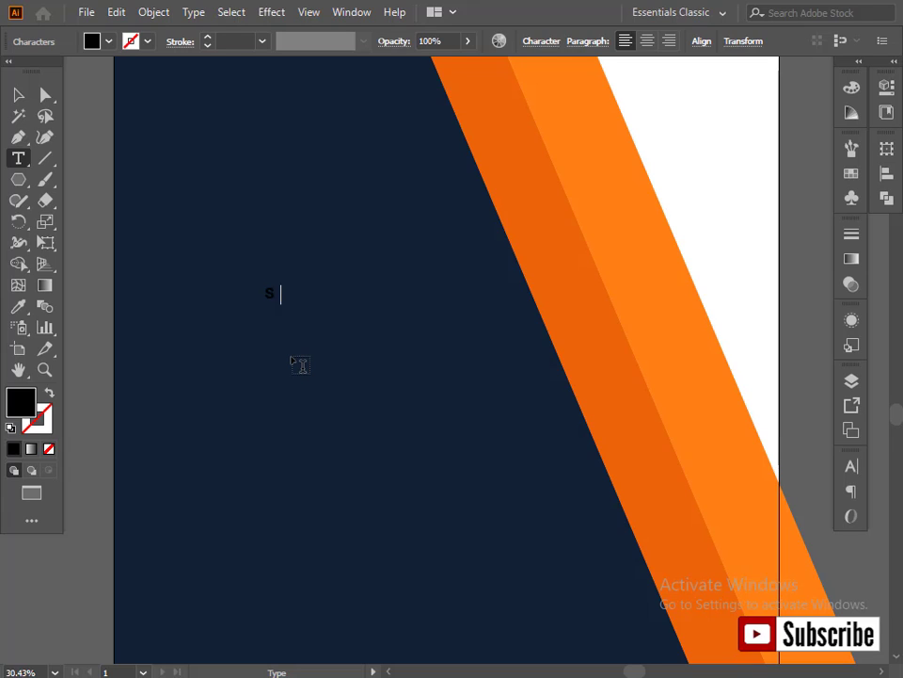
pyautogui.press('BackSpace')
pyautogui.press('BackSpace')
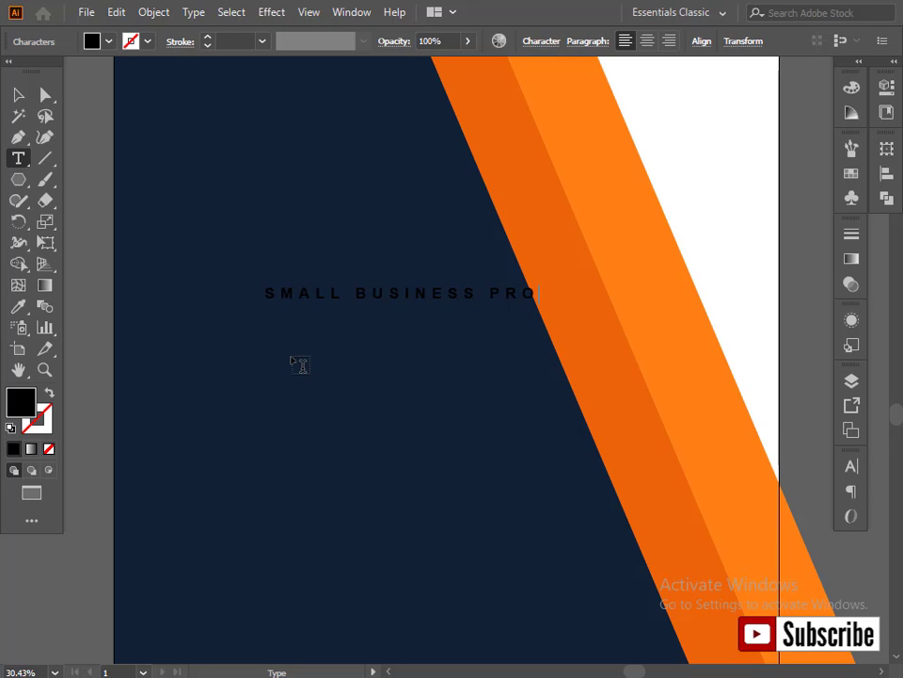
pyautogui.press('BackSpace')
pyautogui.press('BackSpace')
pyautogui.press('BackSpace')
pyautogui.press('BackSpace')
pyautogui.press('BackSpace')
pyautogui.press('BackSpace')
pyautogui.press('BackSpace')
pyautogui.press('BackSpace')
pyautogui.press('BackSpace')
pyautogui.press('BackSpace')
pyautogui.press('BackSpace')
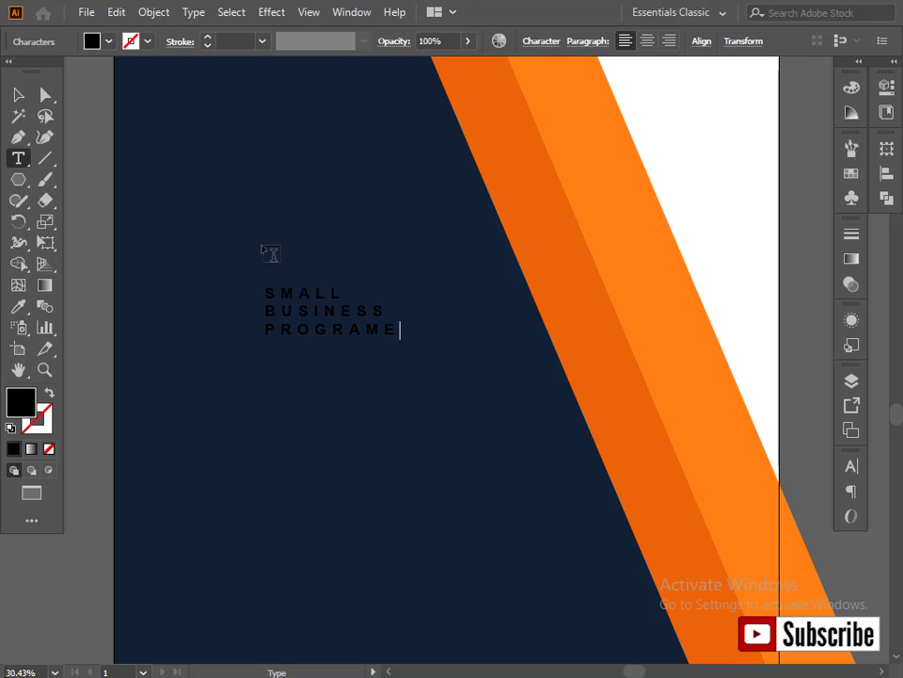
# Step: Set the tracking of the "SMALL BUSINESS PROGRAME" text to 0
pyautogui.click(22, 94)
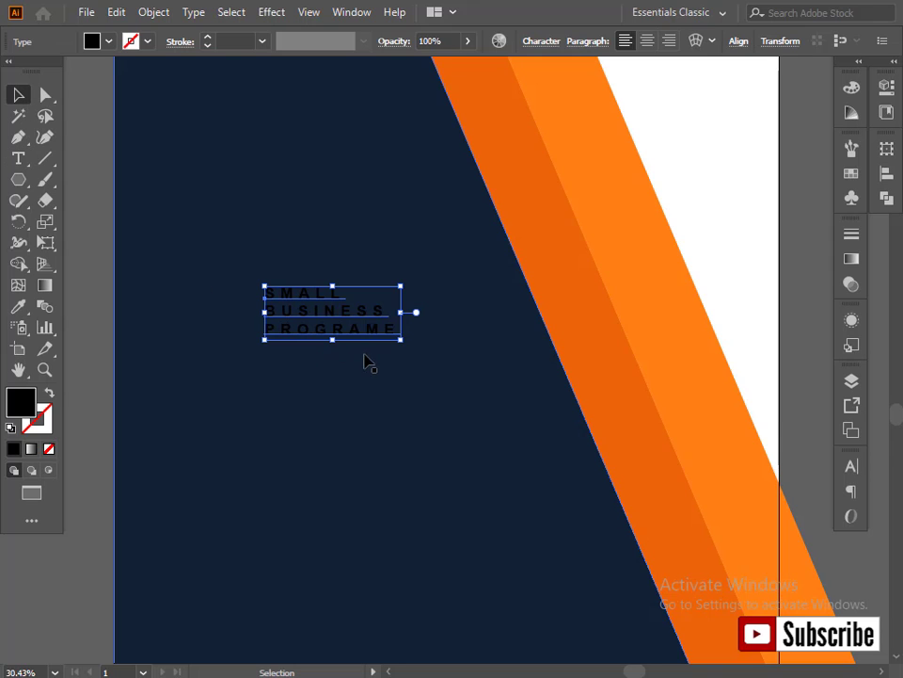
pyautogui.click(849, 469)
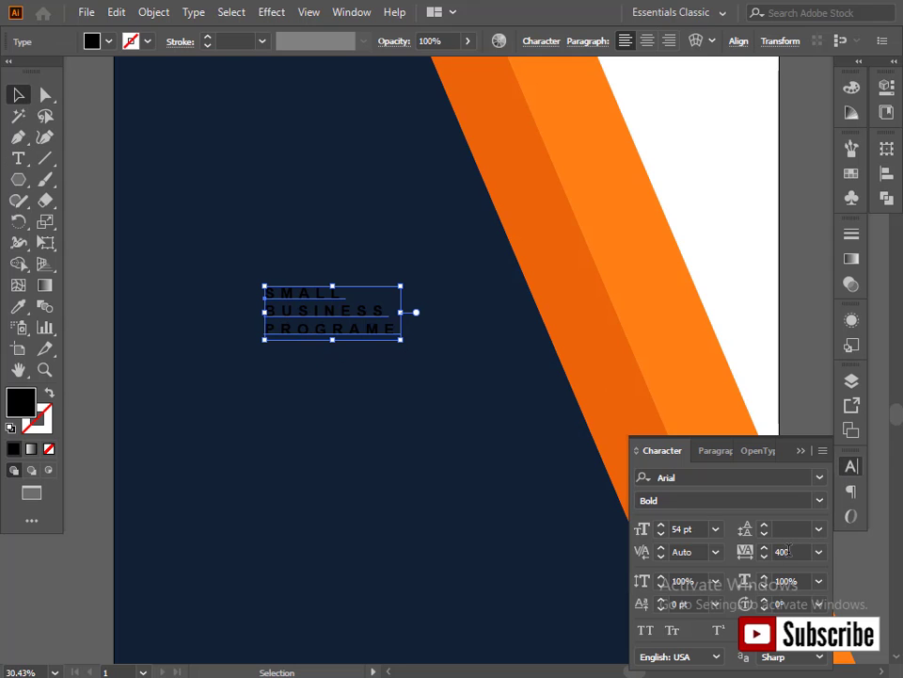
pyautogui.click(745, 551)
pyautogui.write('0')
pyautogui.press('Return')
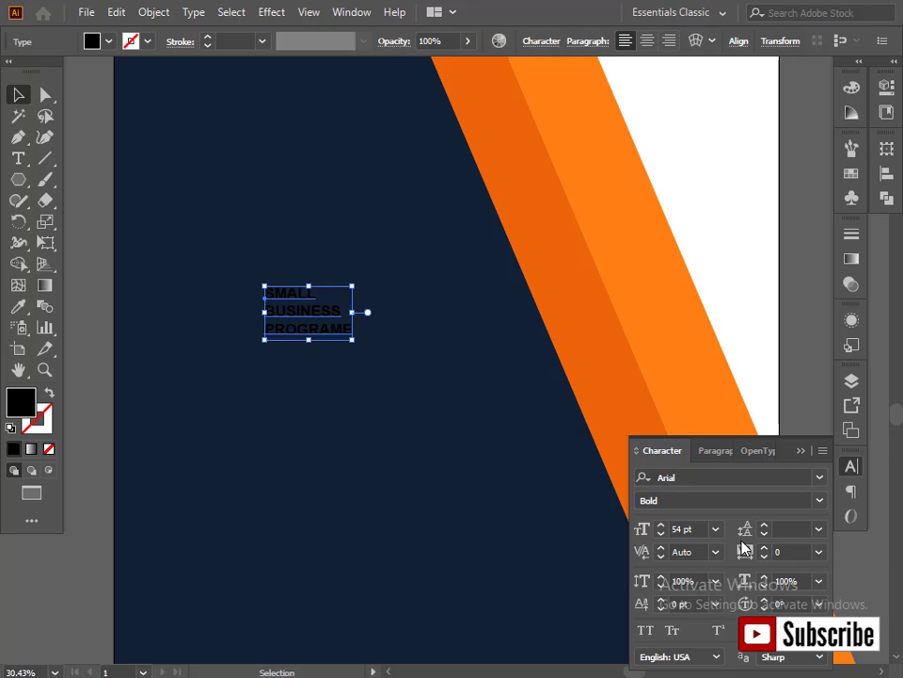
pyautogui.click(802, 454)
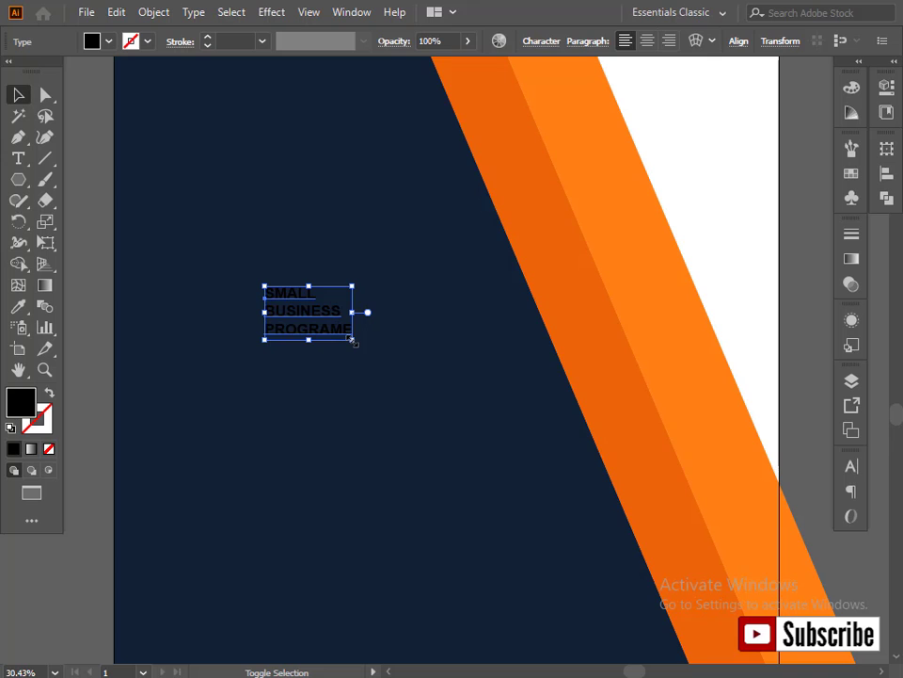
# Step: Enlarge the three-line heading to about 219 pt so it spans the navy area beside the orange bar
pyautogui.moveTo(353, 341); pyautogui.dragTo(444, 421)
pyautogui.moveTo(324, 322); pyautogui.dragTo(348, 288)
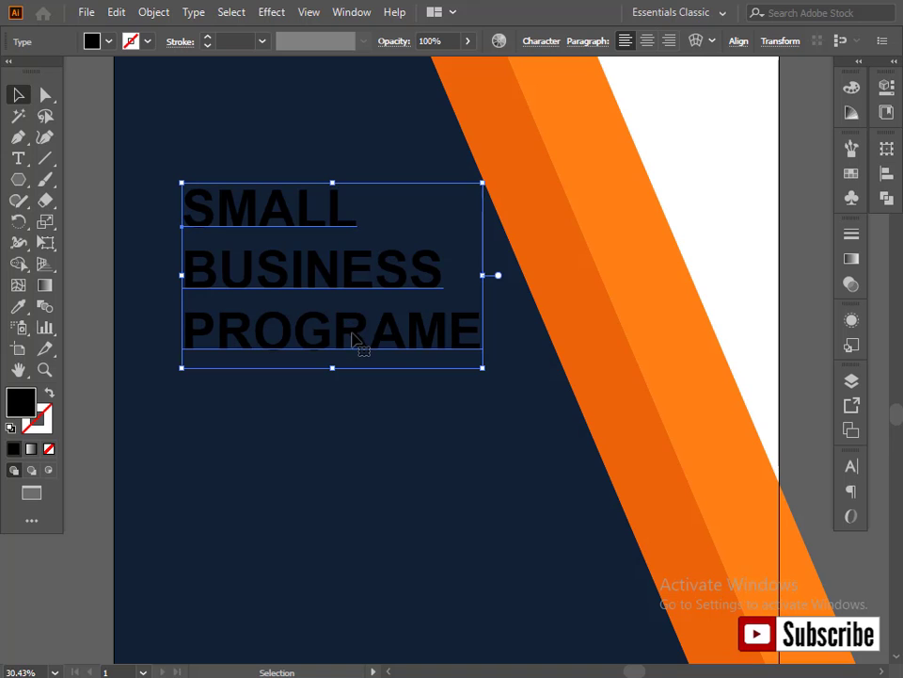
pyautogui.moveTo(479, 367); pyautogui.dragTo(517, 406)
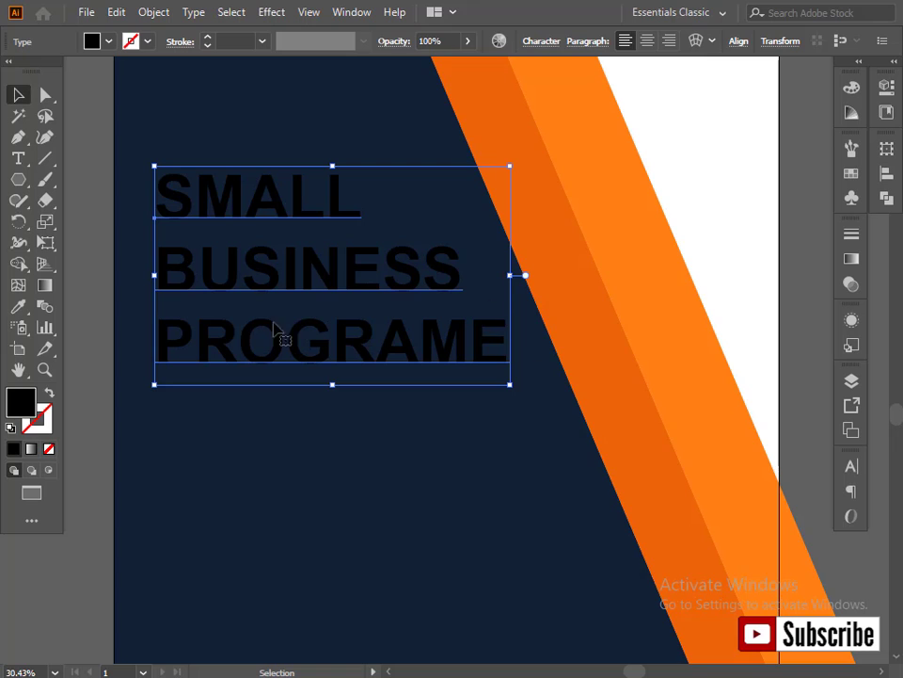
pyautogui.click(648, 40)
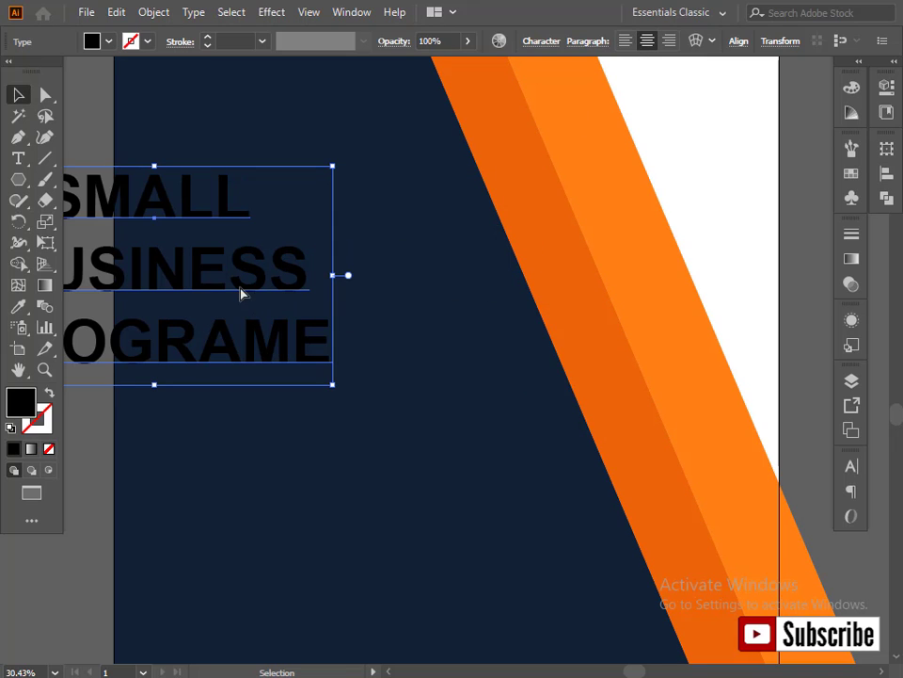
pyautogui.hotkey('ctrl', 'z')
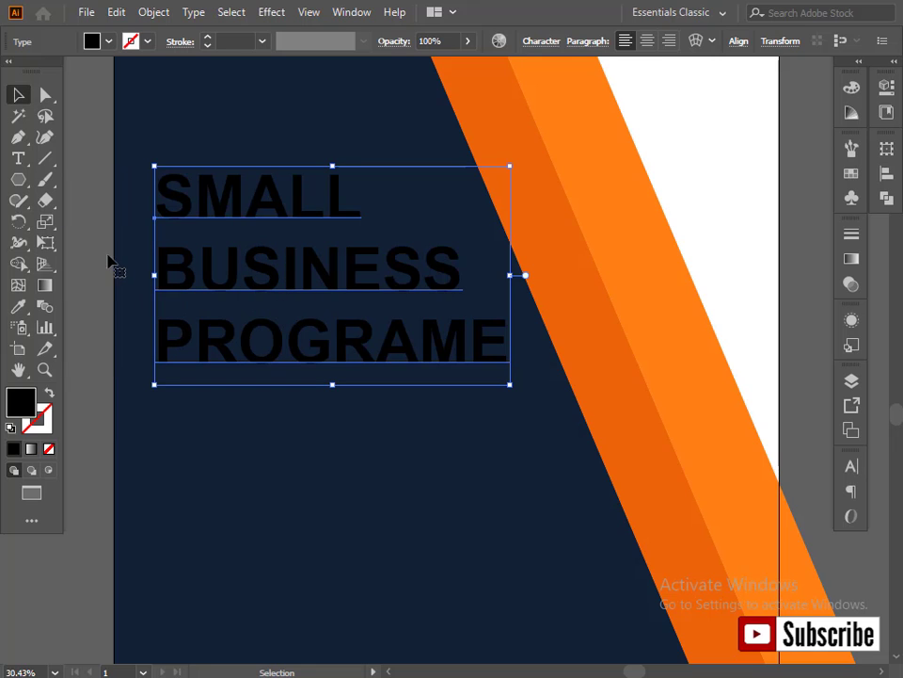
pyautogui.click(111, 264)
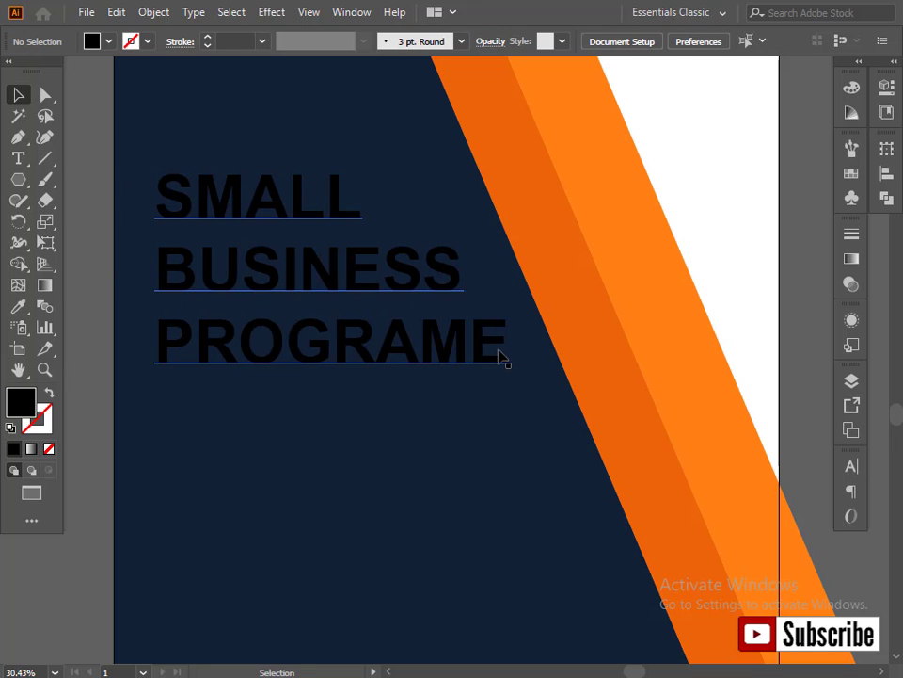
# Step: Change the "BUSINESS" and "PROGRAME" lines to Arial Regular, leaving "SMALL" in bold
pyautogui.click(501, 357)
pyautogui.doubleClick(499, 355)
pyautogui.moveTo(499, 355); pyautogui.dragTo(167, 268)
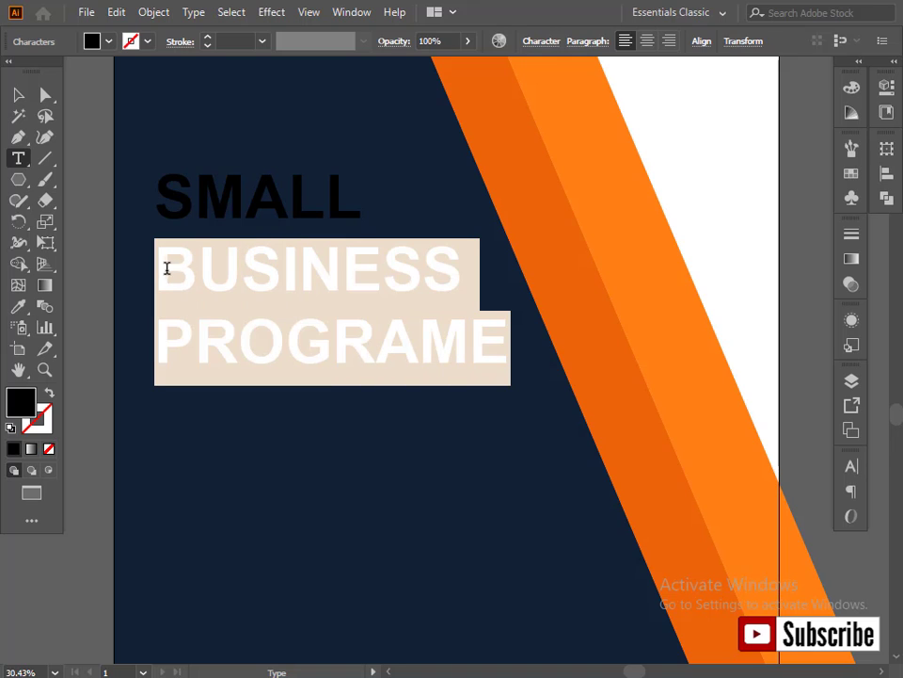
pyautogui.click(852, 471)
pyautogui.click(821, 503)
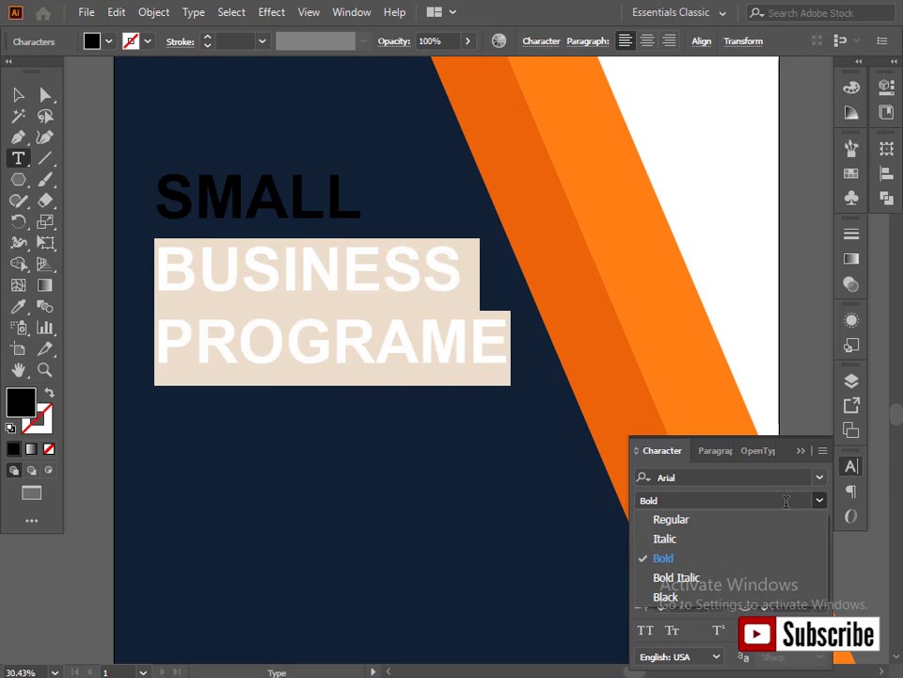
pyautogui.click(772, 536)
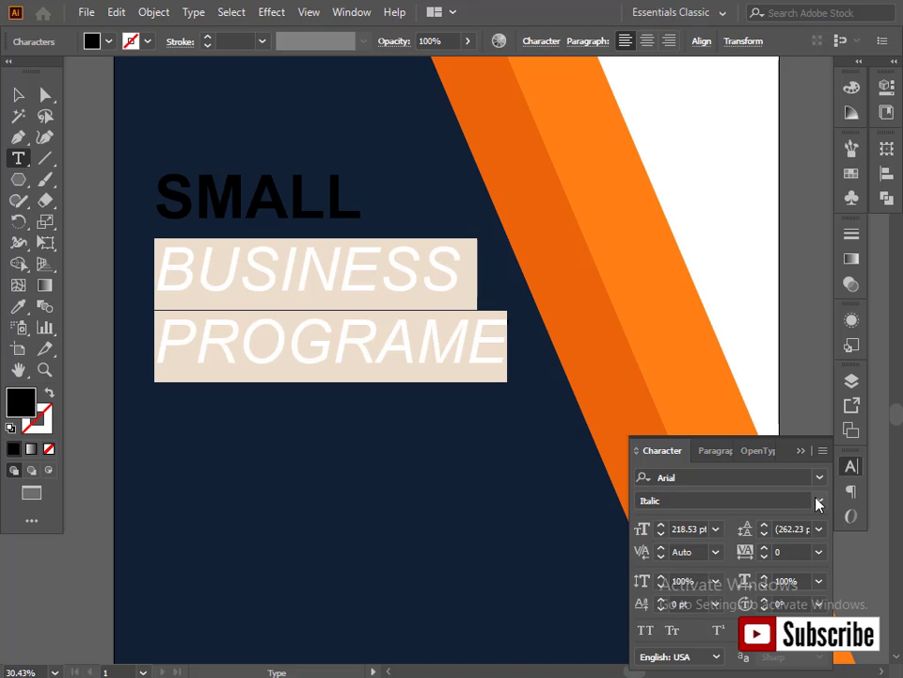
pyautogui.click(818, 507)
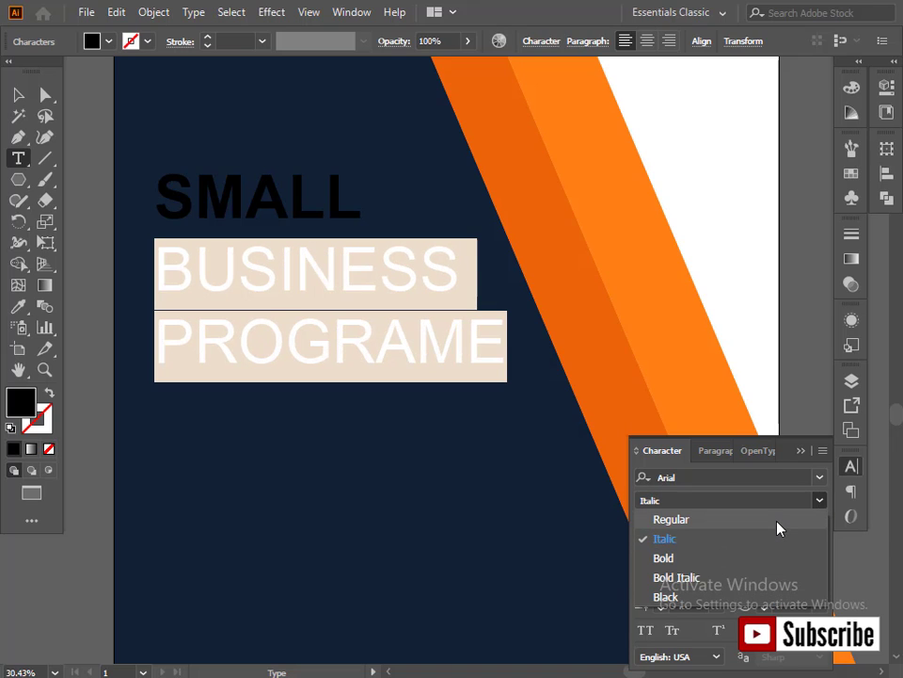
pyautogui.click(778, 519)
pyautogui.click(800, 450)
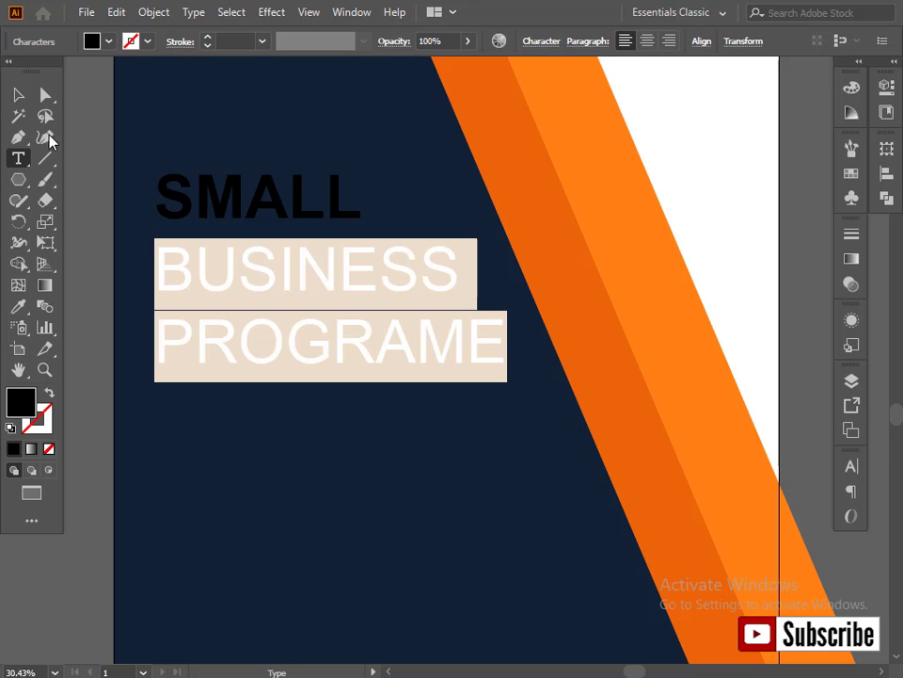
pyautogui.press('Escape')
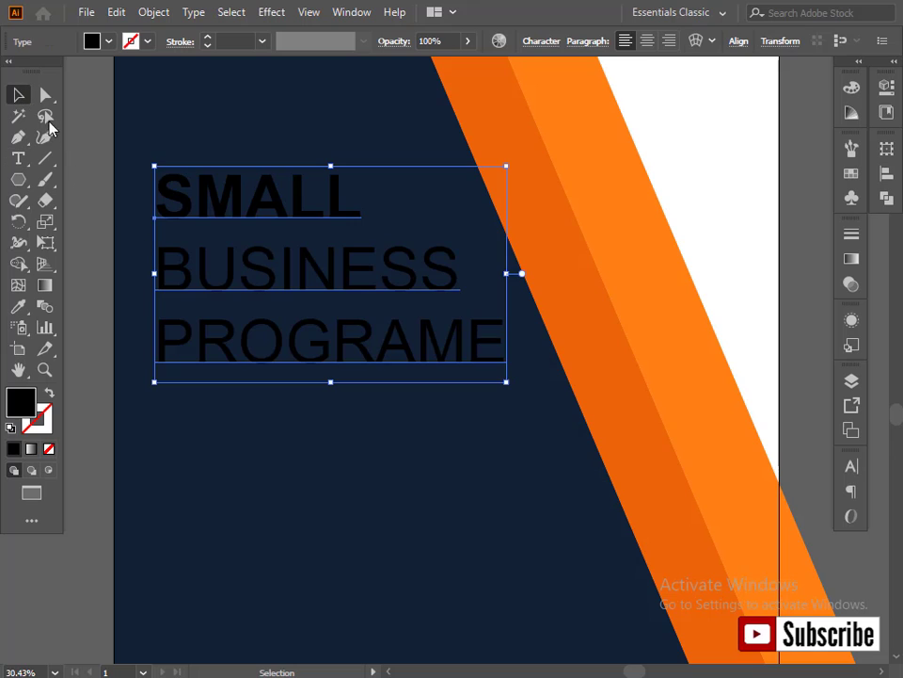
# Step: Fill the whole three-line heading with white
pyautogui.click(110, 41)
pyautogui.click(37, 70)
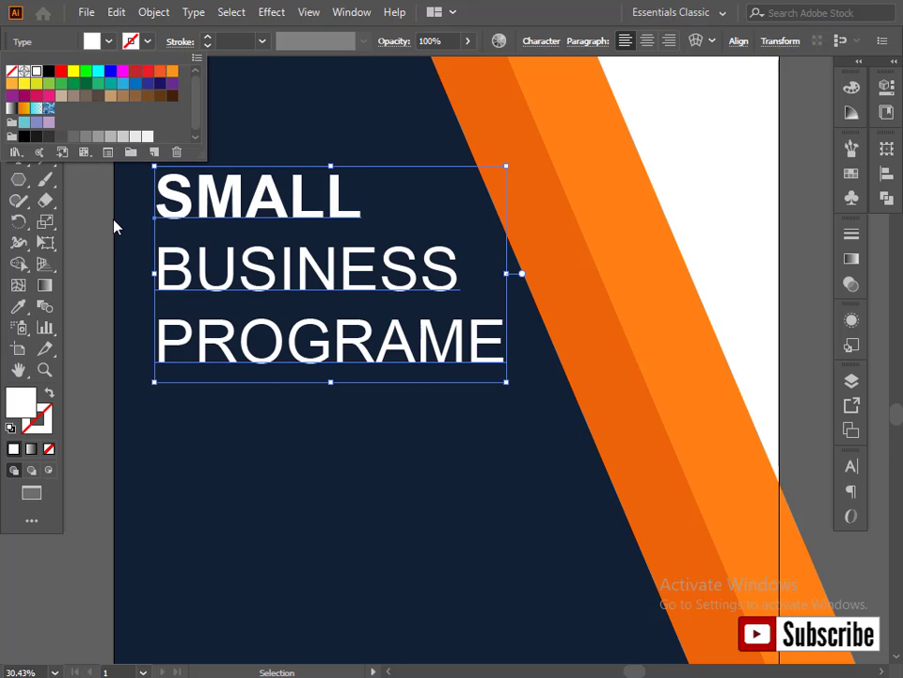
pyautogui.click(101, 233)
pyautogui.click(100, 234)
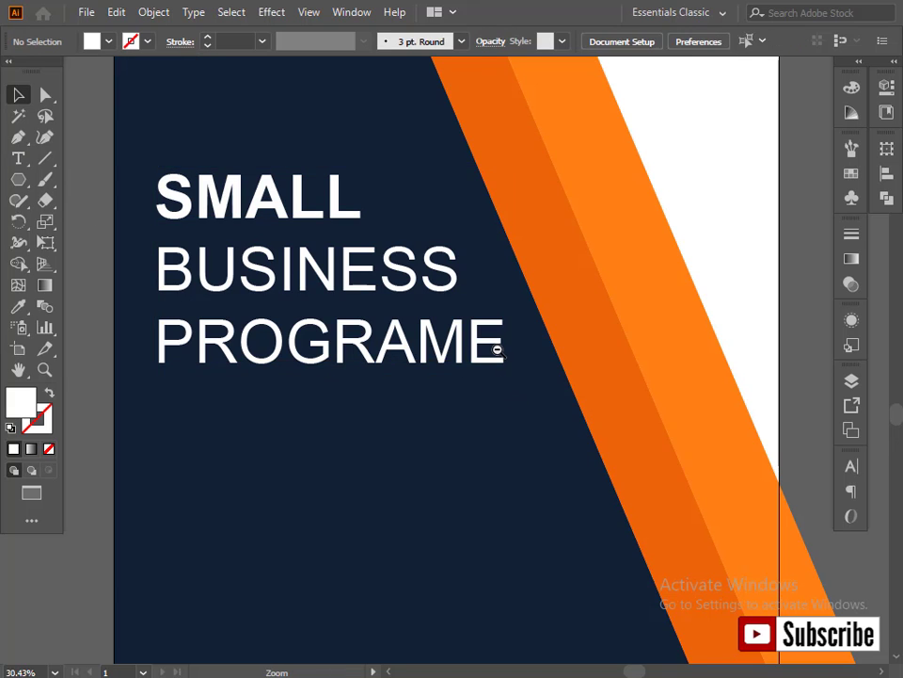
# Step: Shrink the heading proportionally to about 194 pt and nudge it within the navy area, clear of the orange bar
pyautogui.keyDown('ctrl'); pyautogui.keyDown('alt'); pyautogui.click(498, 350); pyautogui.keyUp('alt'); pyautogui.keyUp('ctrl')
pyautogui.keyDown('ctrl'); pyautogui.keyDown('alt'); pyautogui.click(498, 350); pyautogui.keyUp('alt'); pyautogui.keyUp('ctrl')
pyautogui.keyDown('ctrl'); pyautogui.keyDown('alt'); pyautogui.click(498, 351); pyautogui.keyUp('alt'); pyautogui.keyUp('ctrl')
pyautogui.keyDown('ctrl'); pyautogui.keyDown('alt'); pyautogui.click(448, 368); pyautogui.keyUp('alt'); pyautogui.keyUp('ctrl')
pyautogui.moveTo(452, 338); pyautogui.dragTo(411, 457)
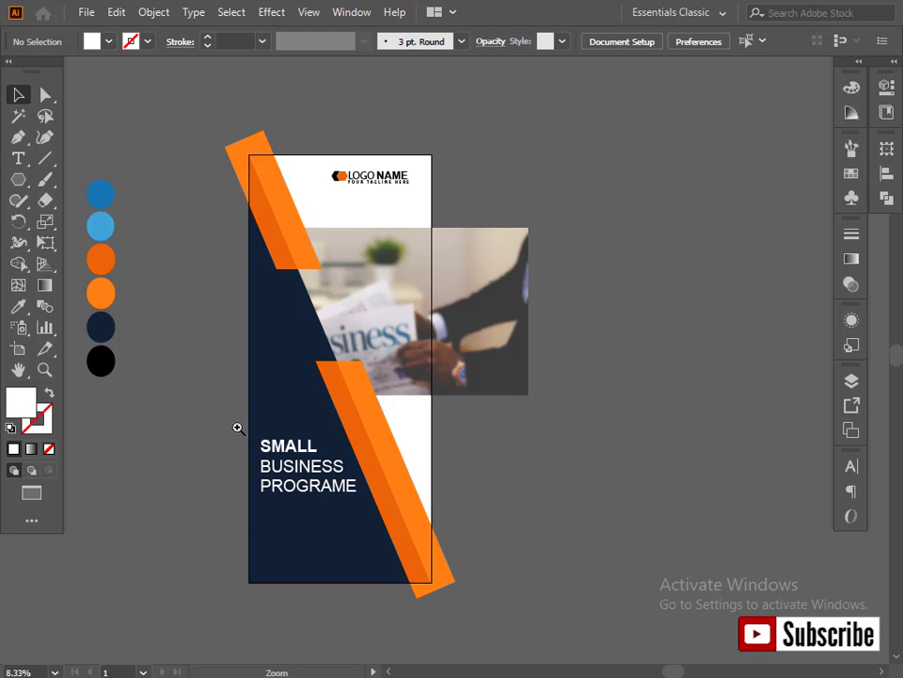
pyautogui.moveTo(237, 425); pyautogui.dragTo(382, 534)
pyautogui.click(425, 442)
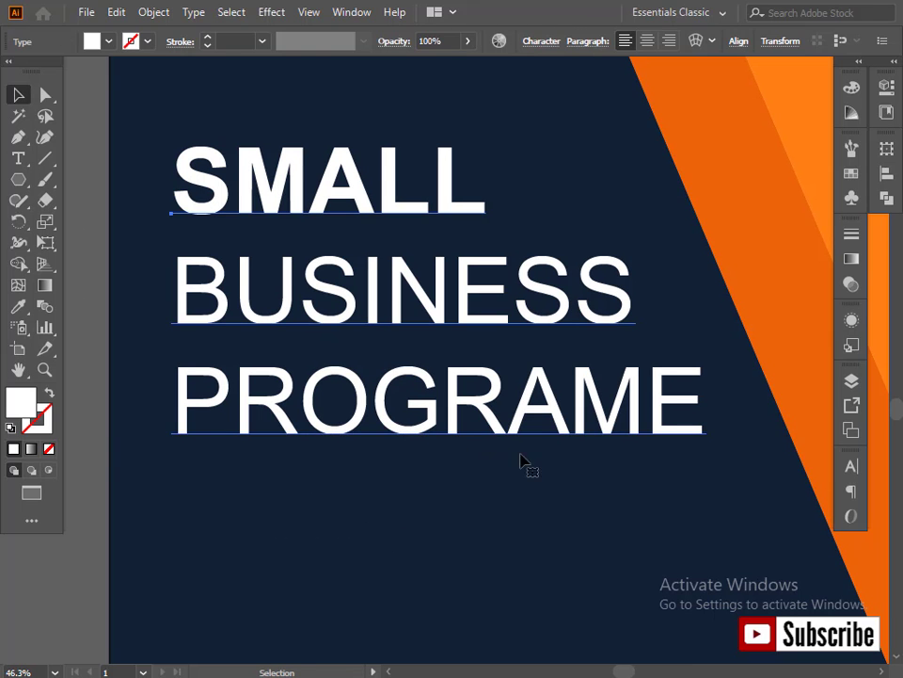
pyautogui.moveTo(709, 463); pyautogui.dragTo(677, 444)
pyautogui.moveTo(464, 401); pyautogui.dragTo(464, 397)
# Step: Open the character settings of the white three-line heading
pyautogui.click(850, 466)
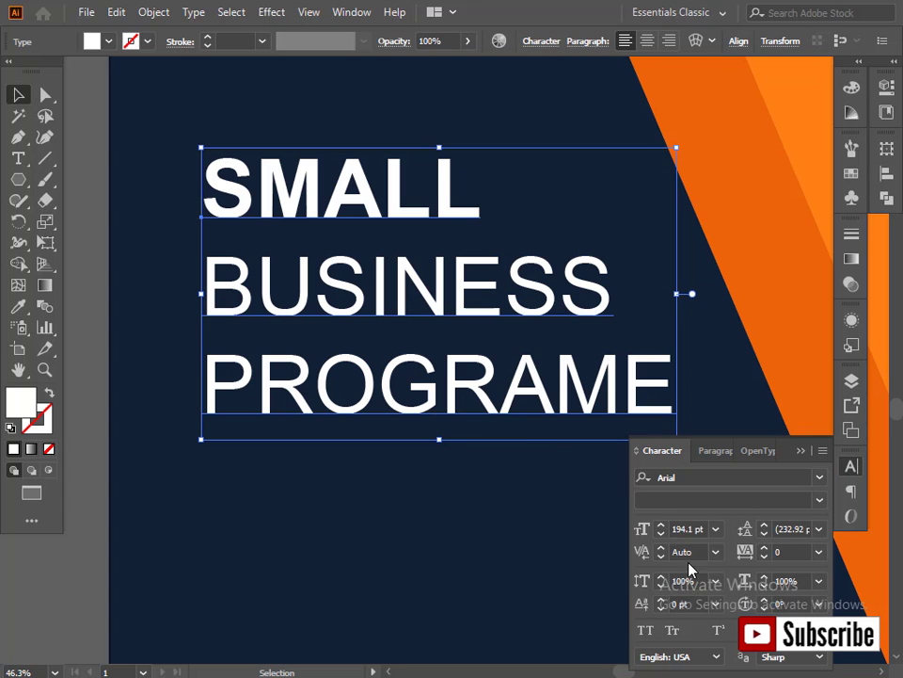